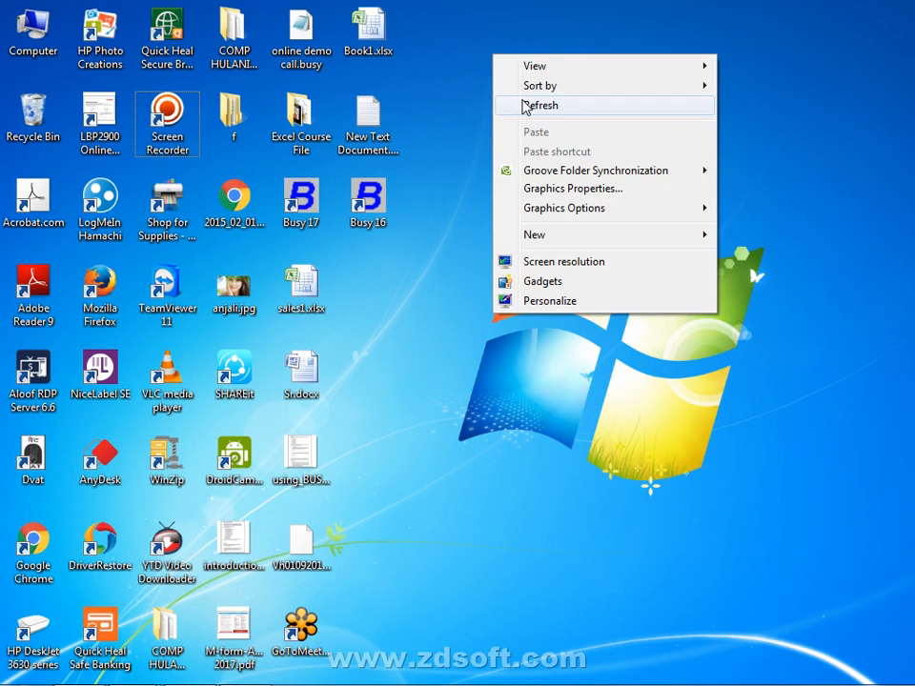
- Refresh the desktop and switch to the Busy 16 window with the MOHTA TEXTILE AGENCY company open
left_click(523, 106)
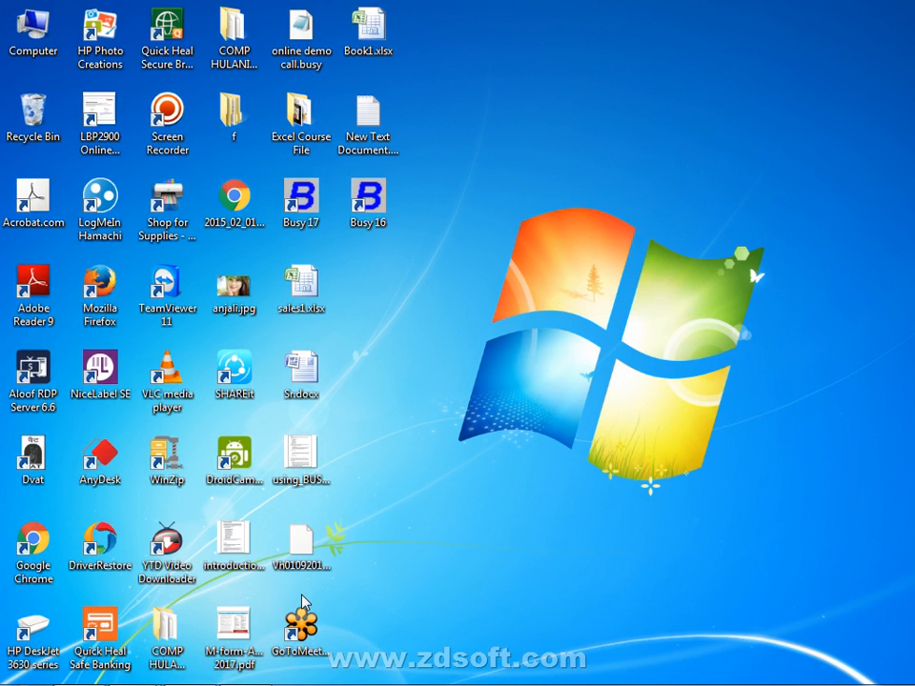
mouse_move(167, 672)
mouse_move(131, 667)
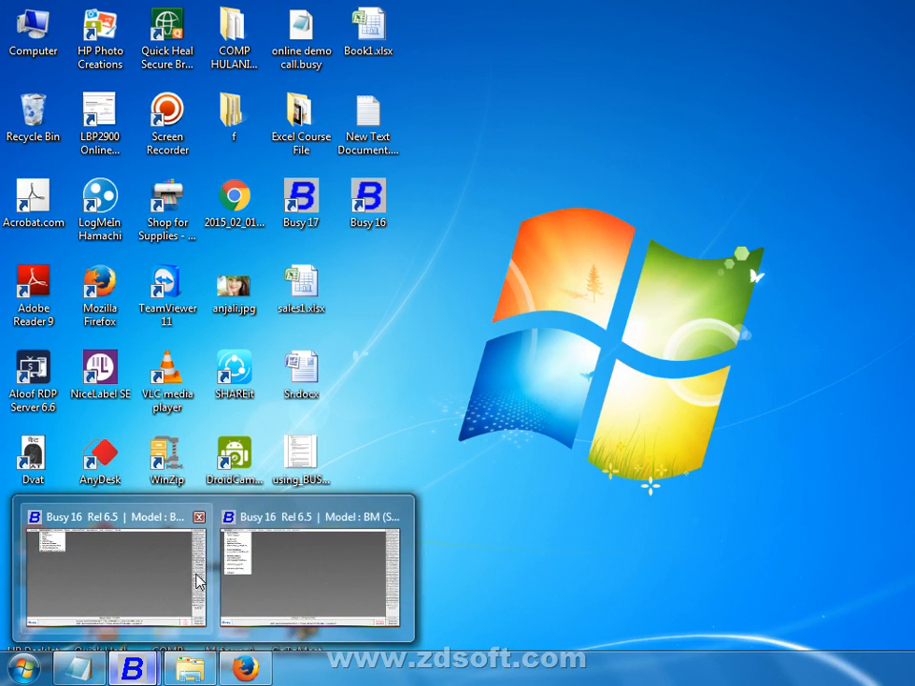
mouse_move(230, 555)
left_click(186, 563)
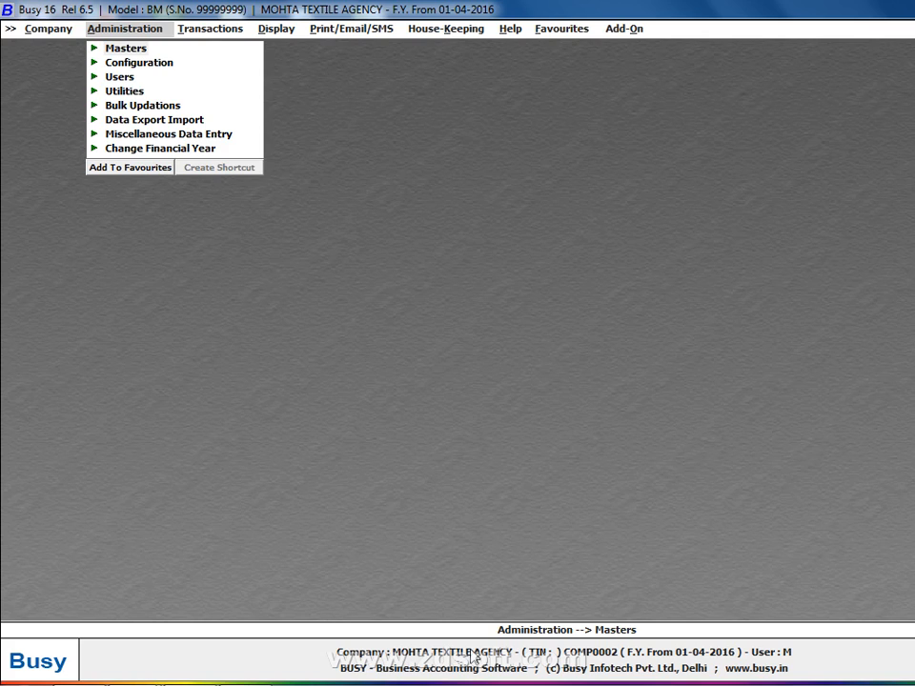
- Open purchase voucher 3143 of the Main series, dated 05-03-2017, for modification
key("Right")
key("Down")
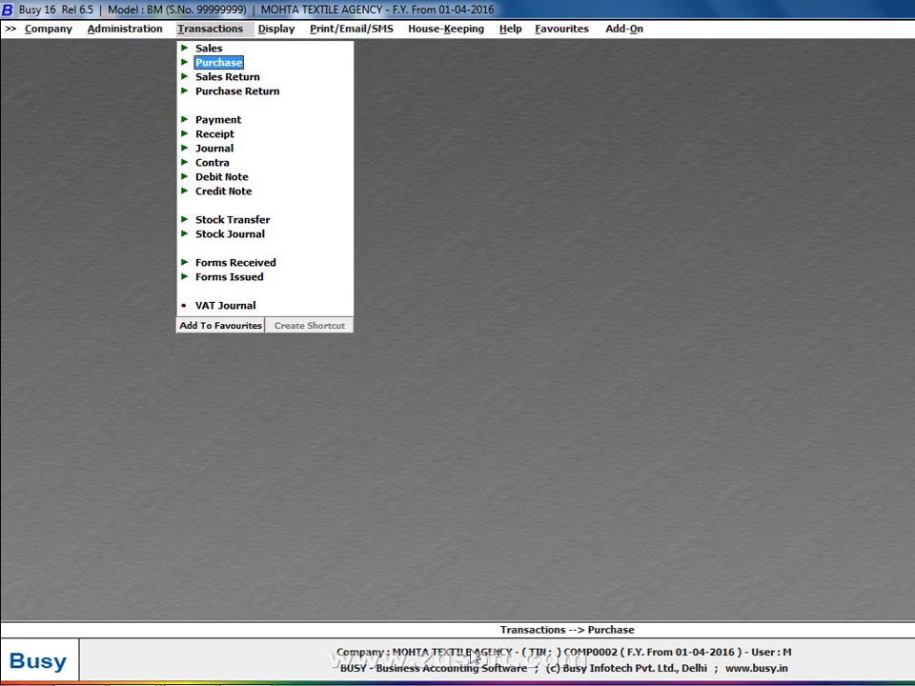
key("Return")
key("Down")
key("Return")
key("Return")
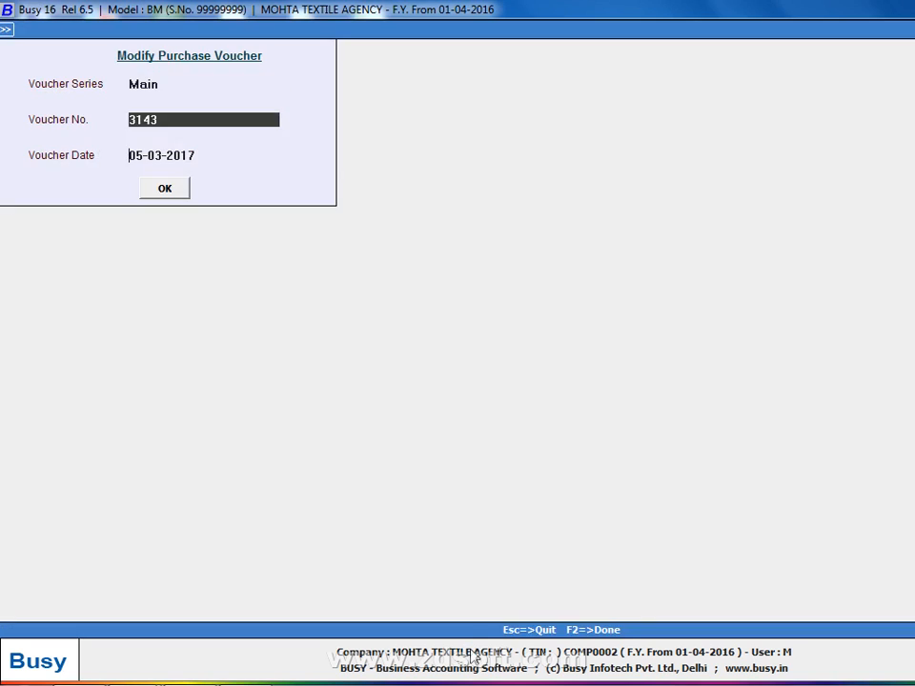
key("Return")
key("Return")
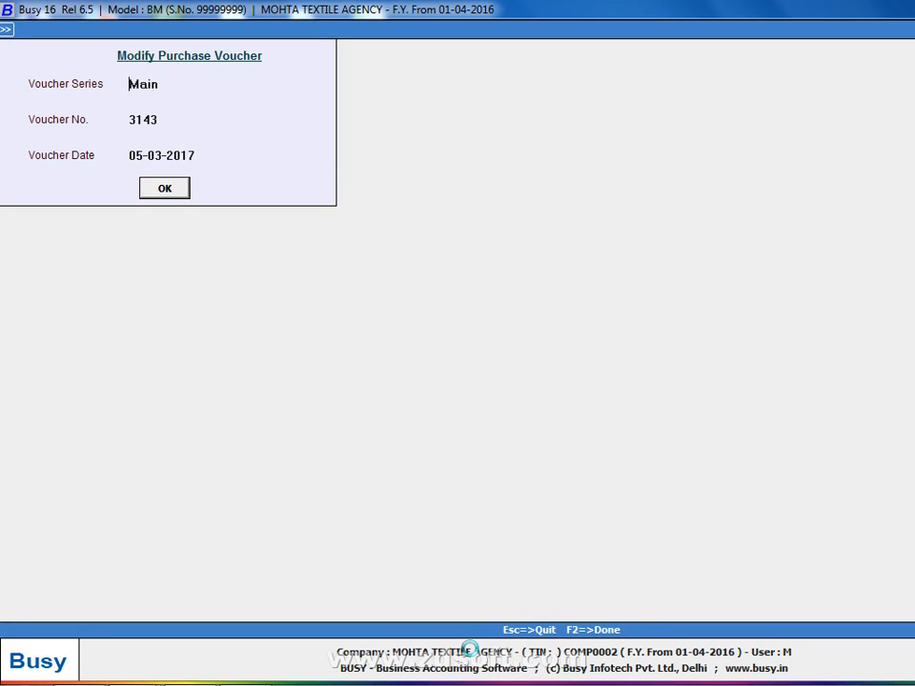
- Step through the header and billing details of purchase voucher 3143 up to its transport details
key("Return")
key("Return")
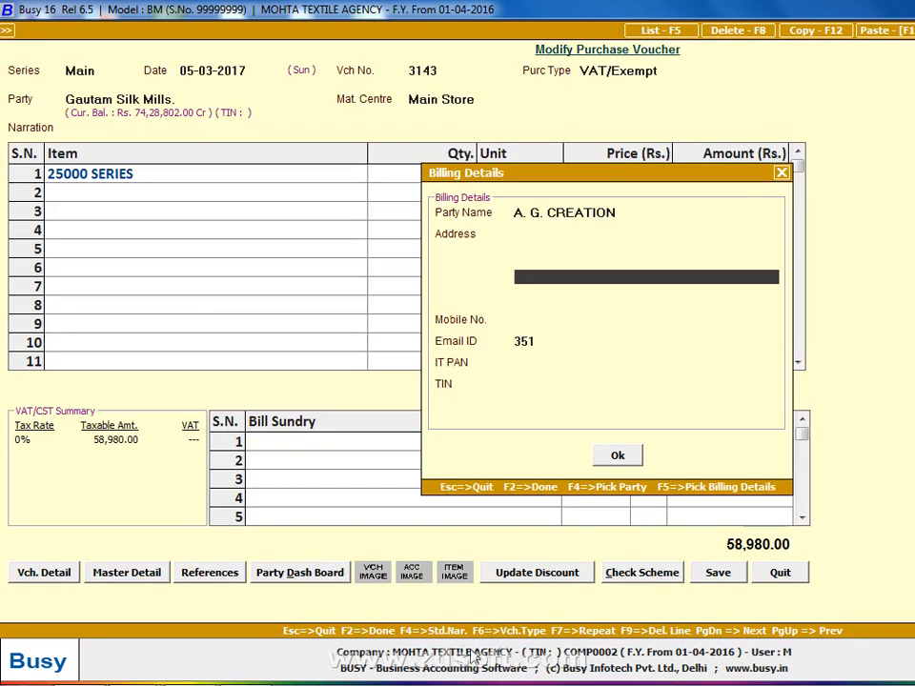
key("Return")
key("Return")
key("Return")
key("Return")
key("Return")
key("Return")
key("Return")
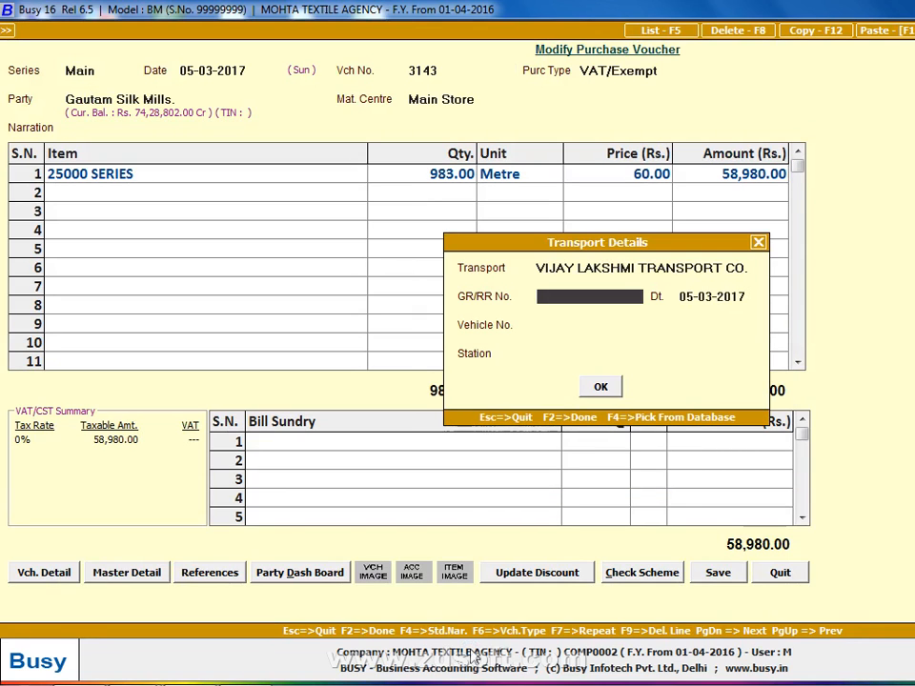
- Review the transport details and the 25000 SERIES item line of voucher 3143, and quit without saving
key("Return")
key("Return")
key("Return")
key("Return")
key("Return")
key("Return")
key("Return")
key("Return")
key("Return")
key("Return")
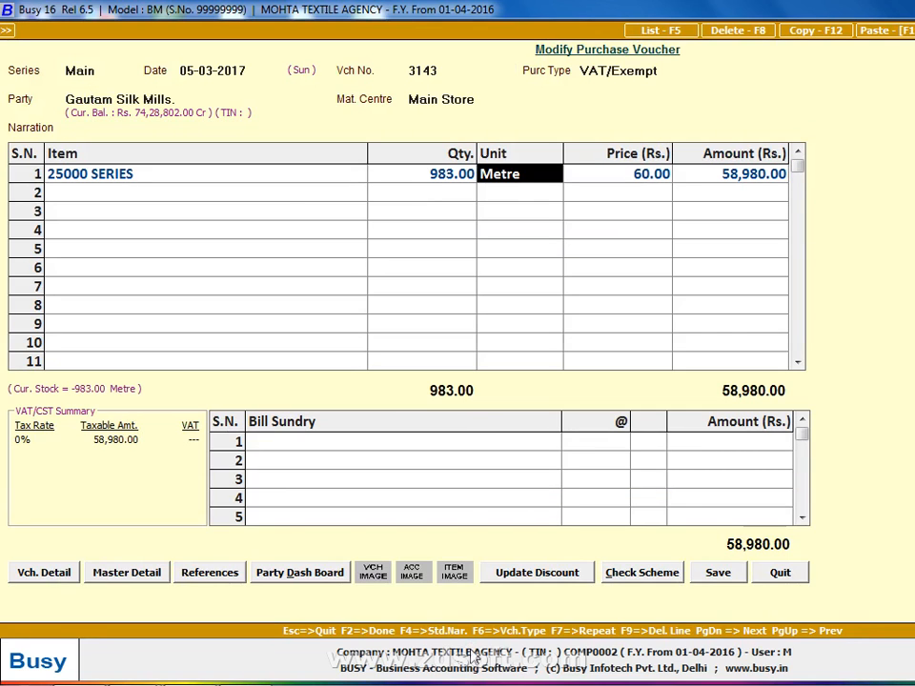
key("Return")
key("Return")
key("shift+Tab")
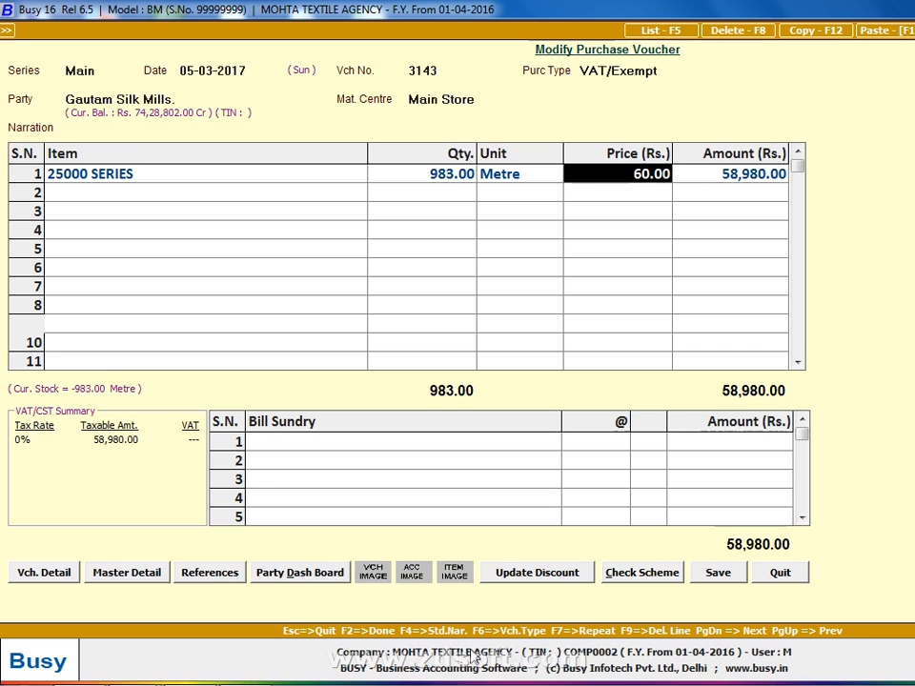
key("Escape")
key("Return")
key("Escape")
- List the purchase vouchers of all series on screen
key("Down")
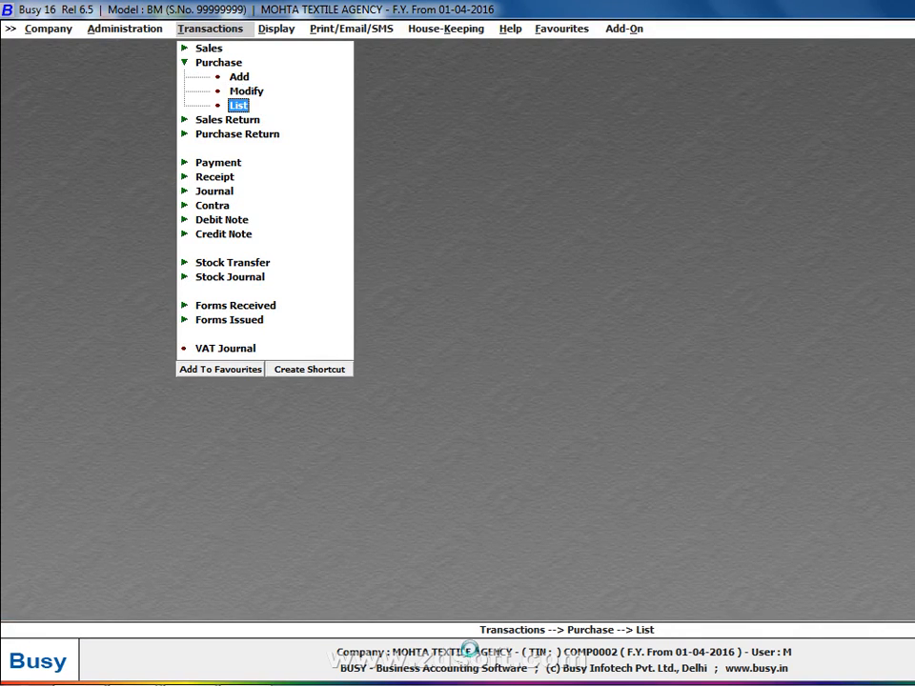
key("Return")
key("F2")
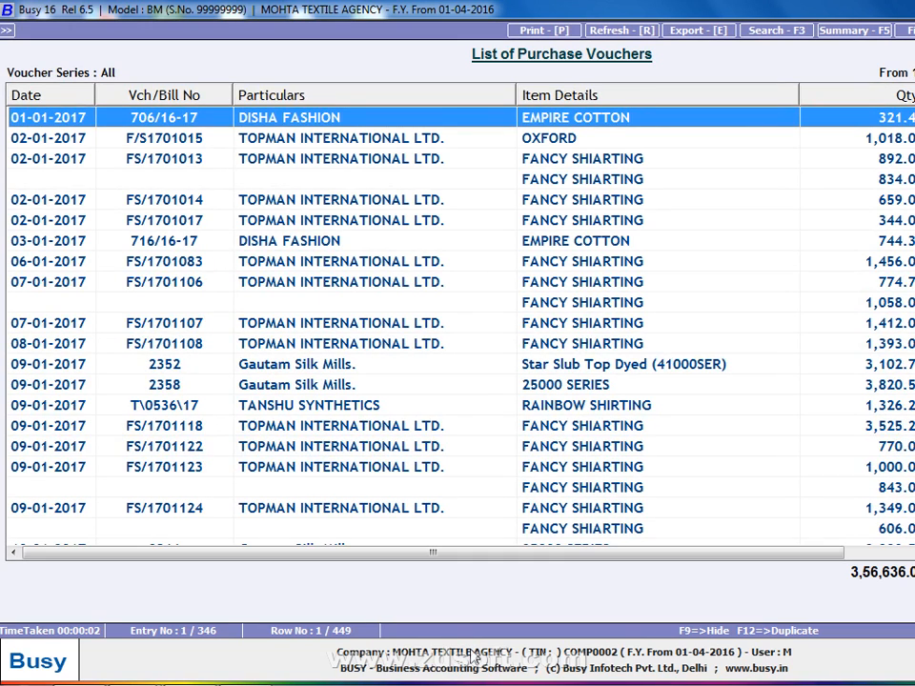
- Find purchase voucher 15405 of GOSRANI IMPEX PVT.LTD., dated 16-02-2017, in the list and open it
key("Page_Down")
key("Page_Down")
key("Page_Down")
key("Page_Down")
key("Page_Down")
key("Page_Down")
key("Page_Down")
key("Page_Down")
key("Page_Down")
key("Page_Down")
key("Page_Down")
key("Page_Down")
key("Page_Down")
key("Page_Down")
key("Page_Down")
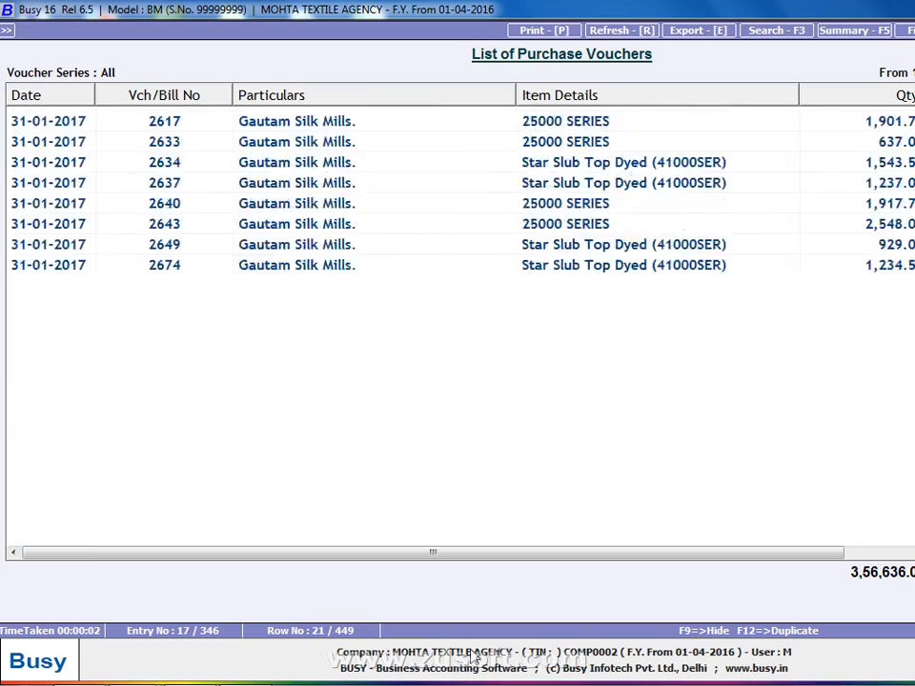
key("Return")
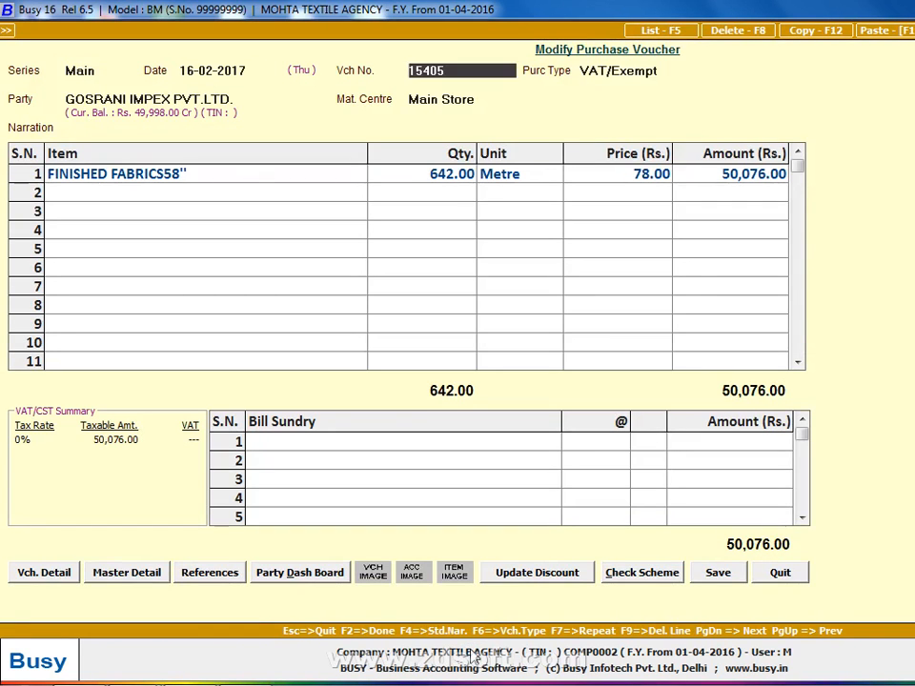
- Step through the header and billing details of GOSRANI IMPEX PVT.LTD. voucher 15405
key("Return")
key("Return")
key("Return")
key("Return")
key("Return")
key("Return")
key("Return")
key("Return")
key("Return")
key("Return")
key("Return")
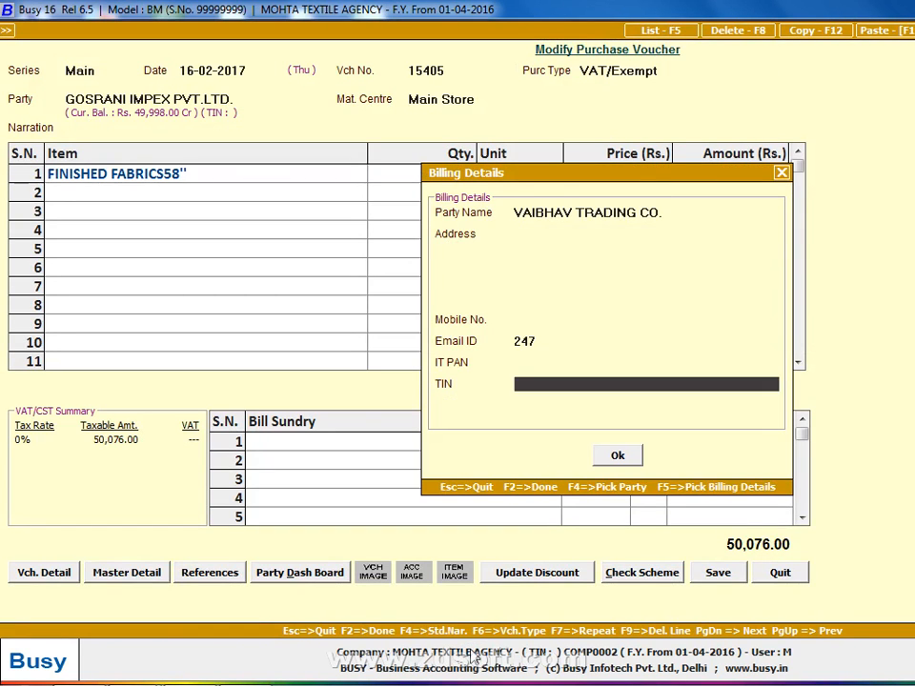
- Review the remaining details and the FINISHED FABRICS58'' item line of voucher 15405, and return to the voucher list
key("Return")
key("Return")
key("Return")
key("Return")
key("Return")
key("Return")
key("Return")
key("Return")
key("Return")
key("Return")
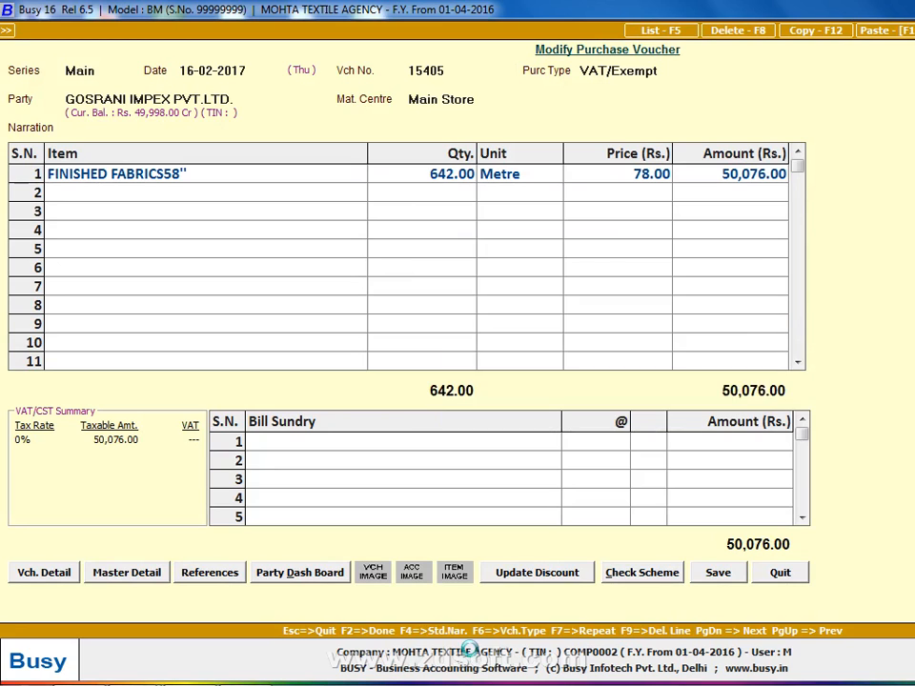
key("Return")
key("Return")
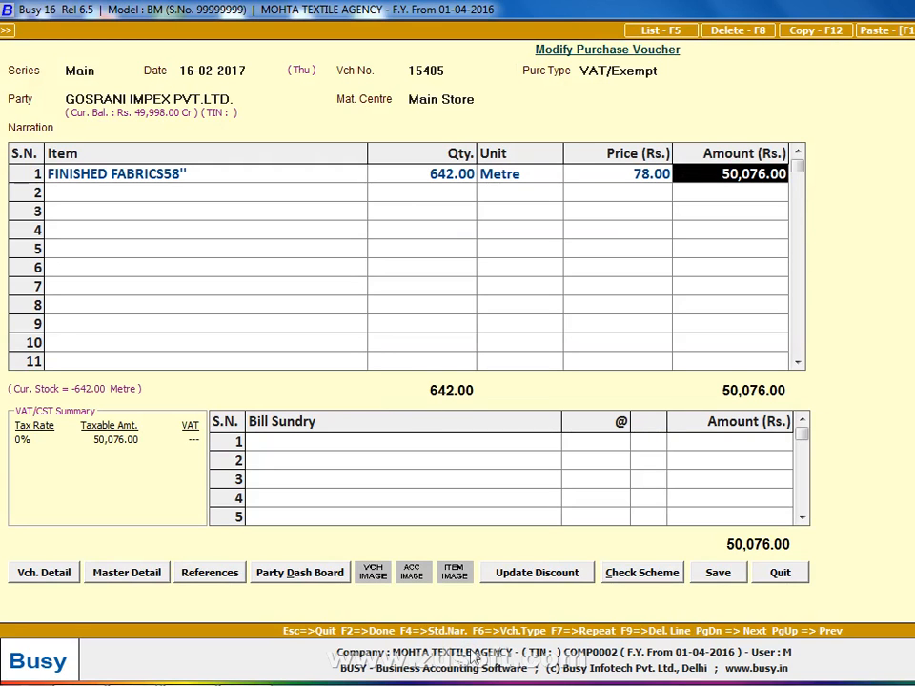
key("Escape")
- Open RAGHAV FASHION purchase voucher 1580/16-17, dated 16-02-2017, from the voucher list
key("Up")
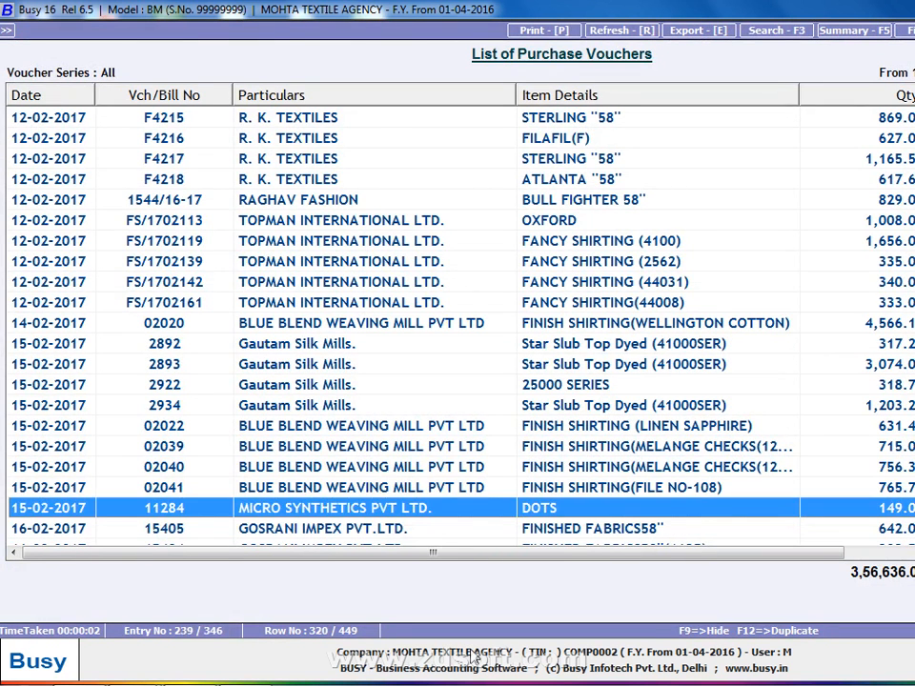
key("Up")
key("Up")
key("Up")
key("Down")
key("Down")
key("Down")
key("Down")
key("Down")
key("Down")
key("Down")
key("Down")
key("Down")
key("Down")
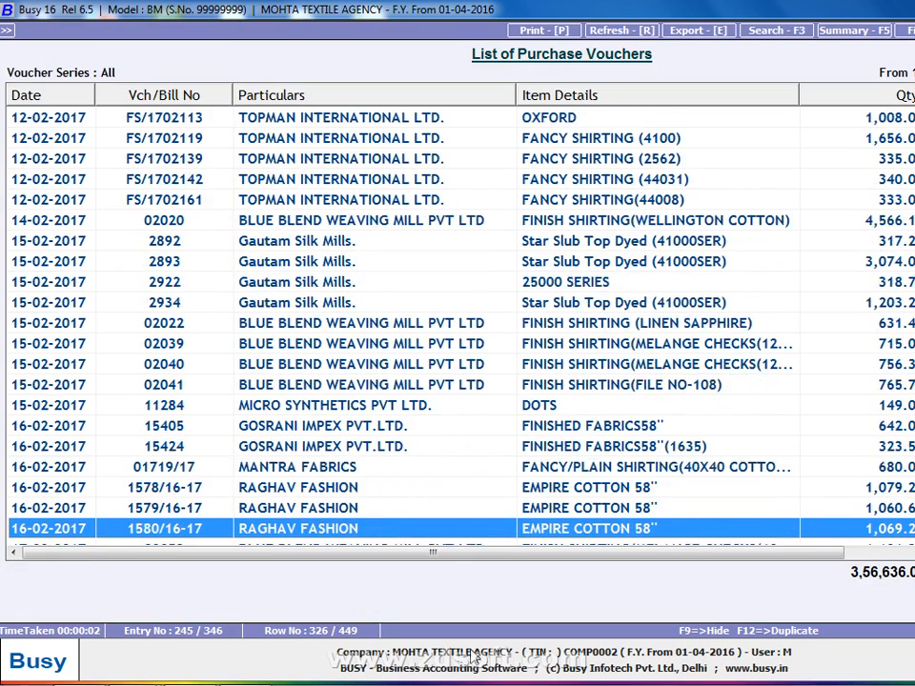
key("Up")
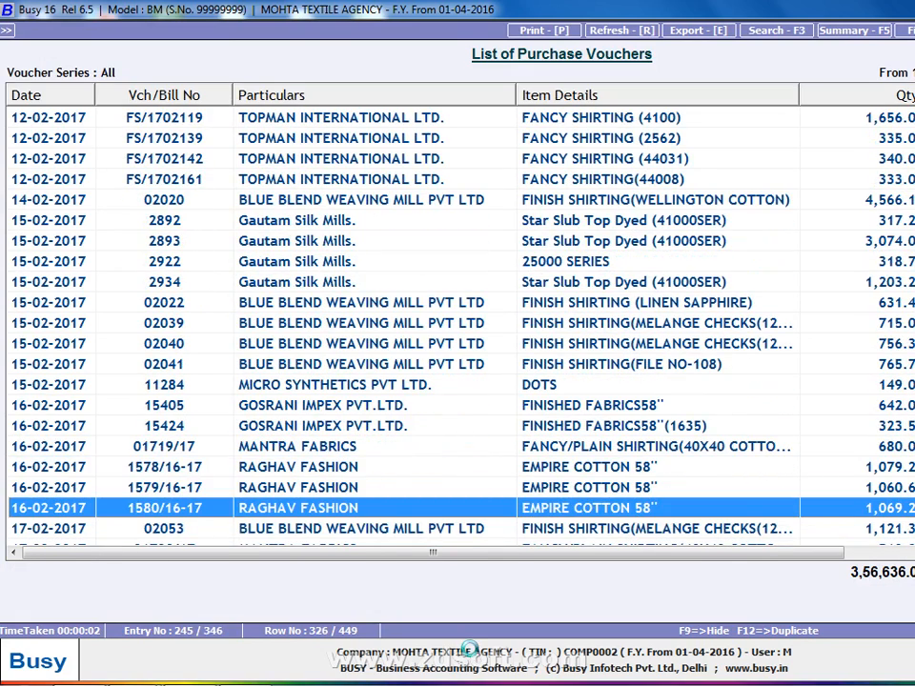
key("Return")
- Step through the header and billing details of RAGHAV FASHION voucher 1580/16-17 up to its transport details
key("Return")
key("Return")
key("Return")
key("Return")
key("Return")
key("Return")
key("Return")
key("Return")
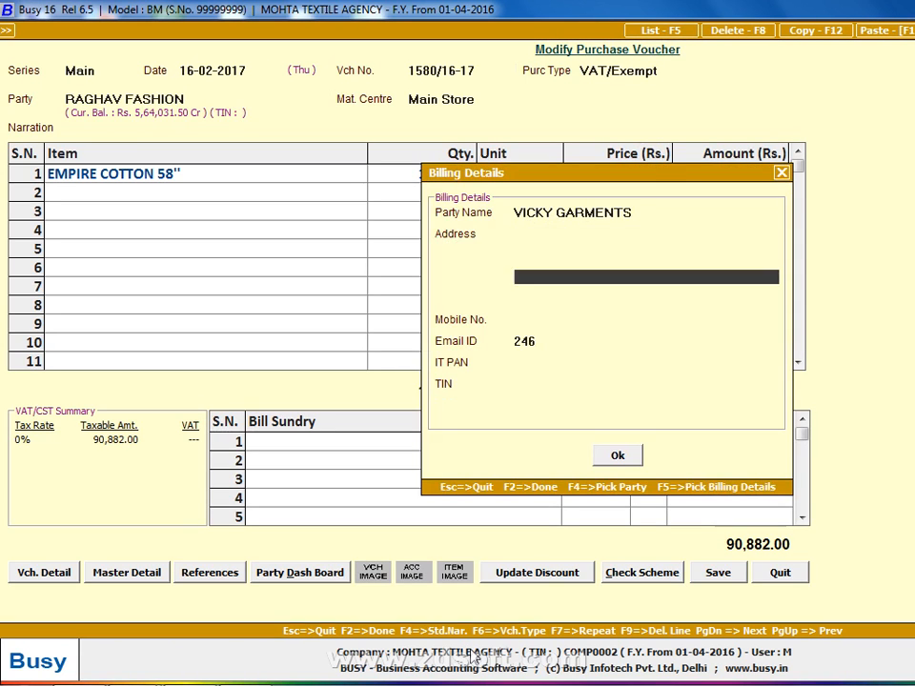
key("Return")
key("Return")
key("Return")
key("Return")
key("Return")
key("Return")
key("Return")
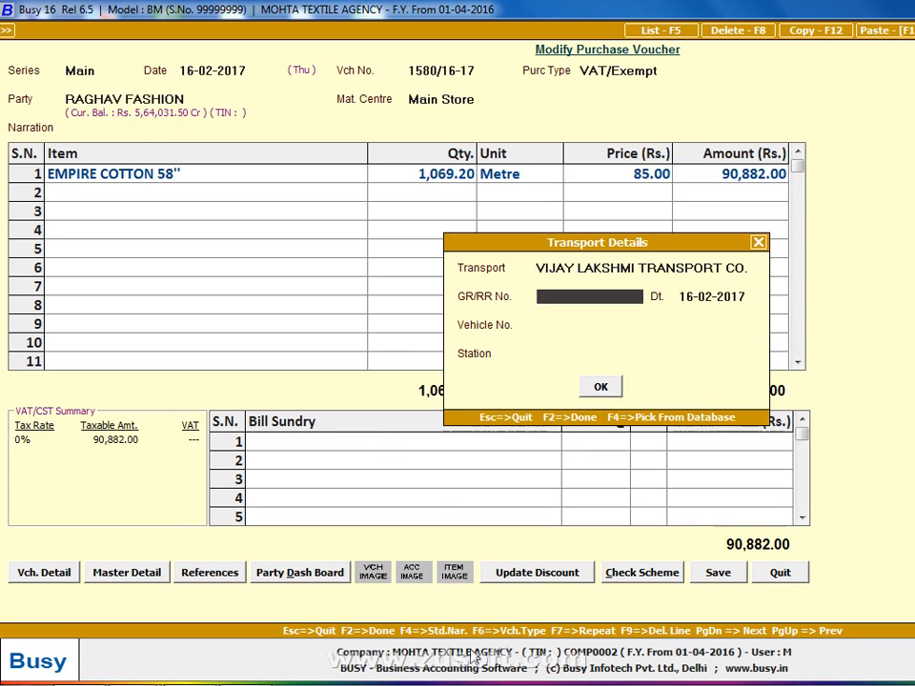
- Review the transport details and EMPIRE COTTON 58'' item line of voucher 1580/16-17, and close the voucher and the list
key("Return")
key("Return")
key("Return")
key("Return")
key("Return")
key("Return")
key("Return")
key("Return")
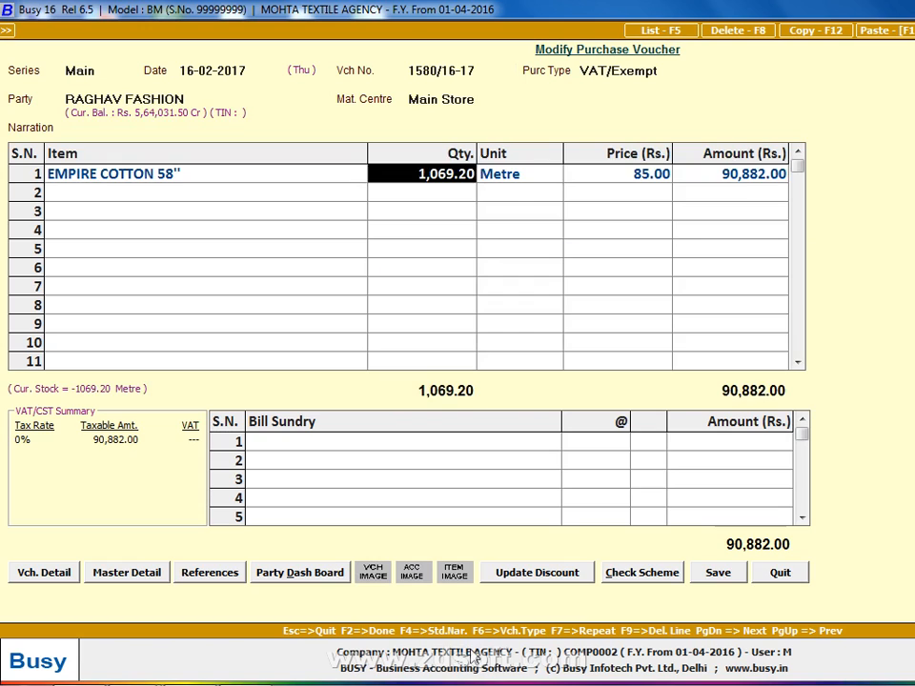
key("Return")
key("Return")
key("Return")
key("Return")
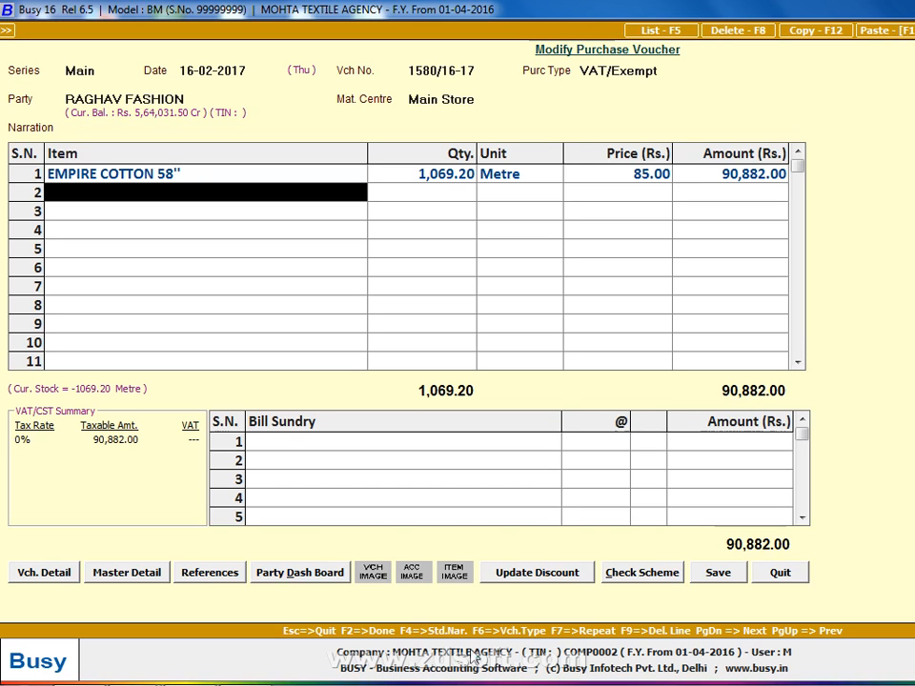
key("Escape")
key("Escape")
key("Escape")
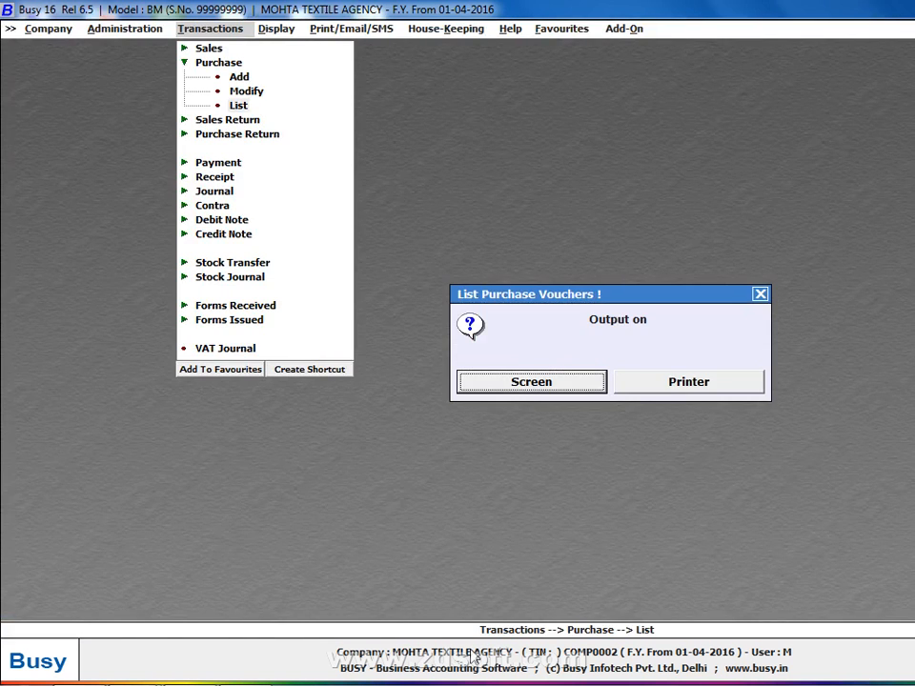
key("Escape")
- Open the Inventory section of the Features / Options configuration to see which options the Basic model allows
key("Right")
key("Left")
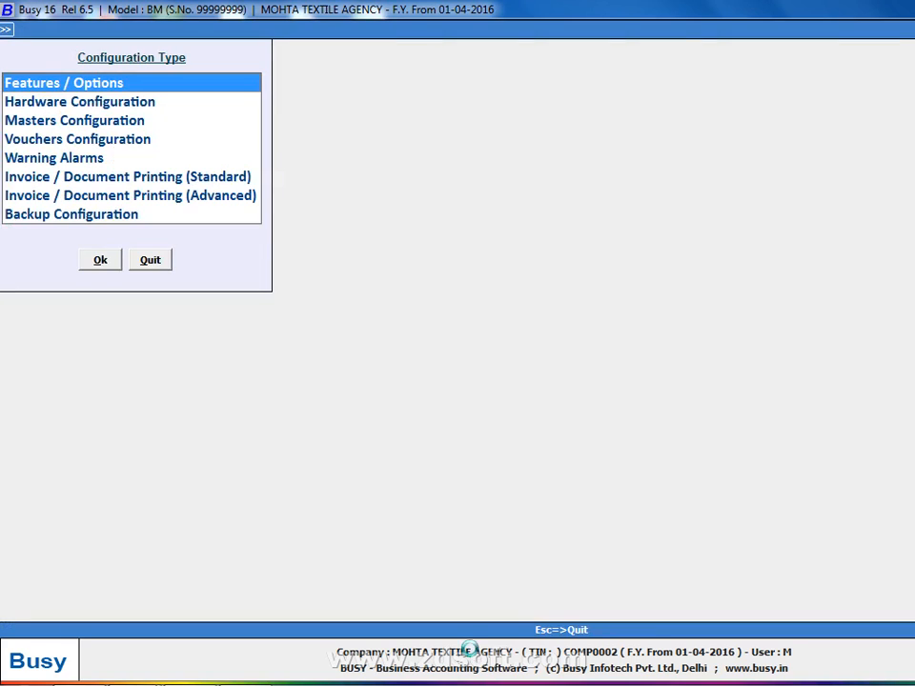
key("Return")
key("Down")
key("Down")
key("Down")
key("Down")
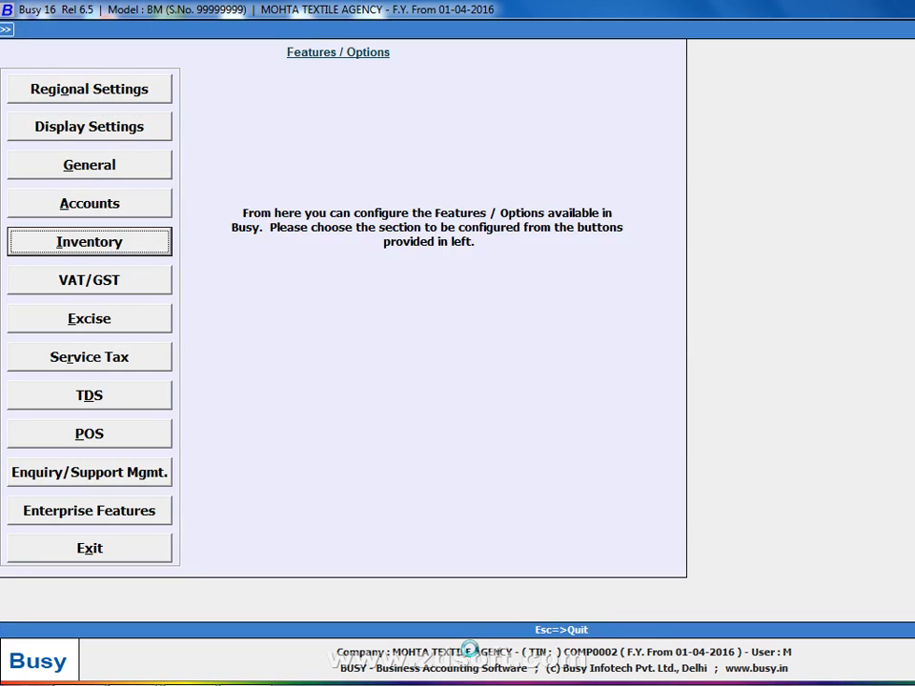
key("Return")
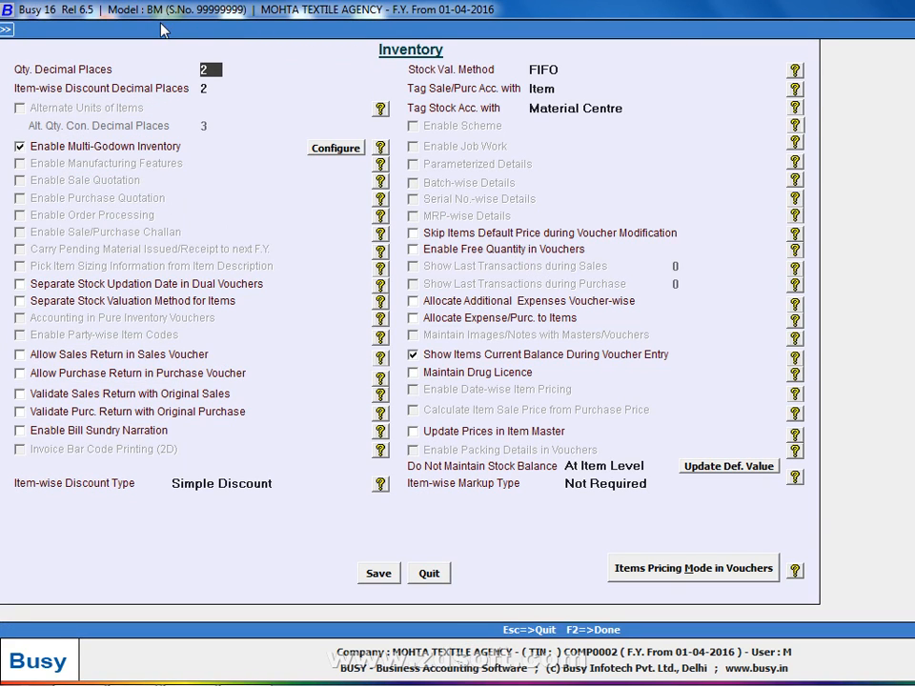
- Leave the configuration without saving and close the MOHTA TEXTILE AGENCY company
key("Escape")
key("Escape")
key("Escape")
key("Escape")
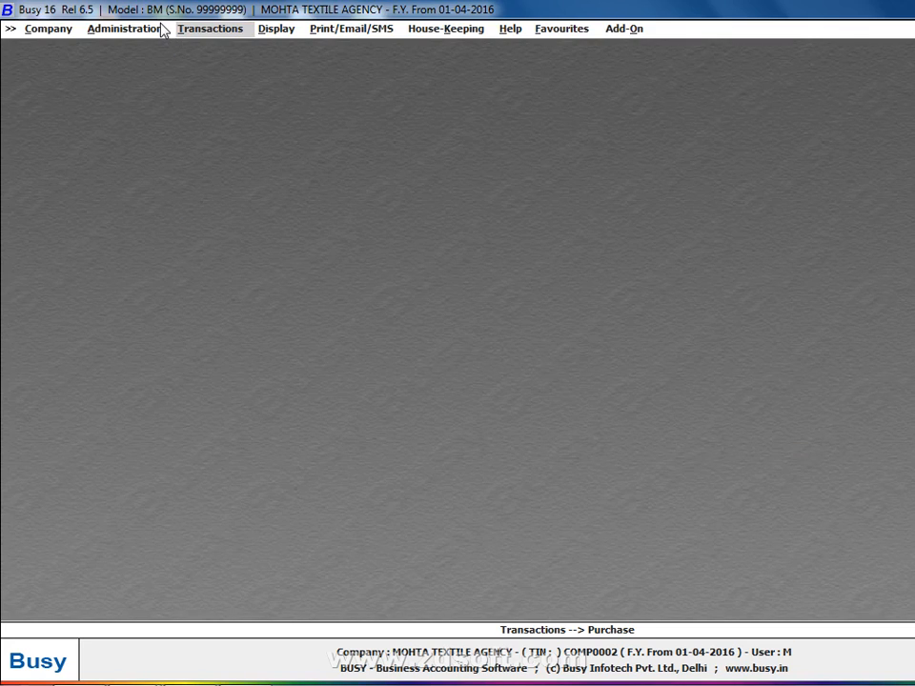
key("Left")
key("Left")
key("Return")
key("Return")
key("n")
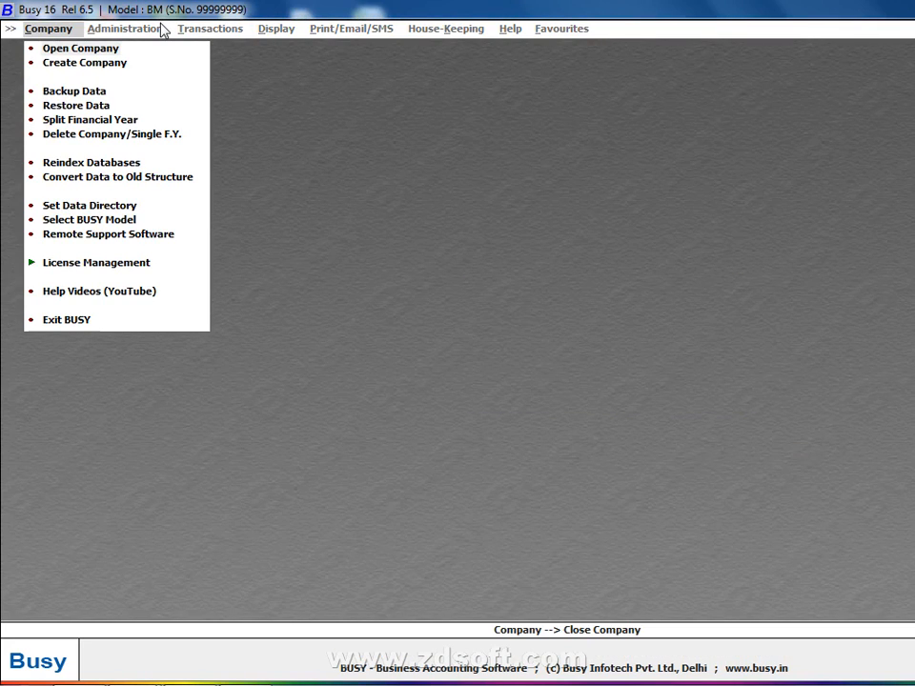
- Change the BUSY model to the Standard edition and save the selection
key("Down")
key("Down")
key("Down")
key("Down")
key("Down")
key("Down")
key("Down")
key("Down")
key("Down")
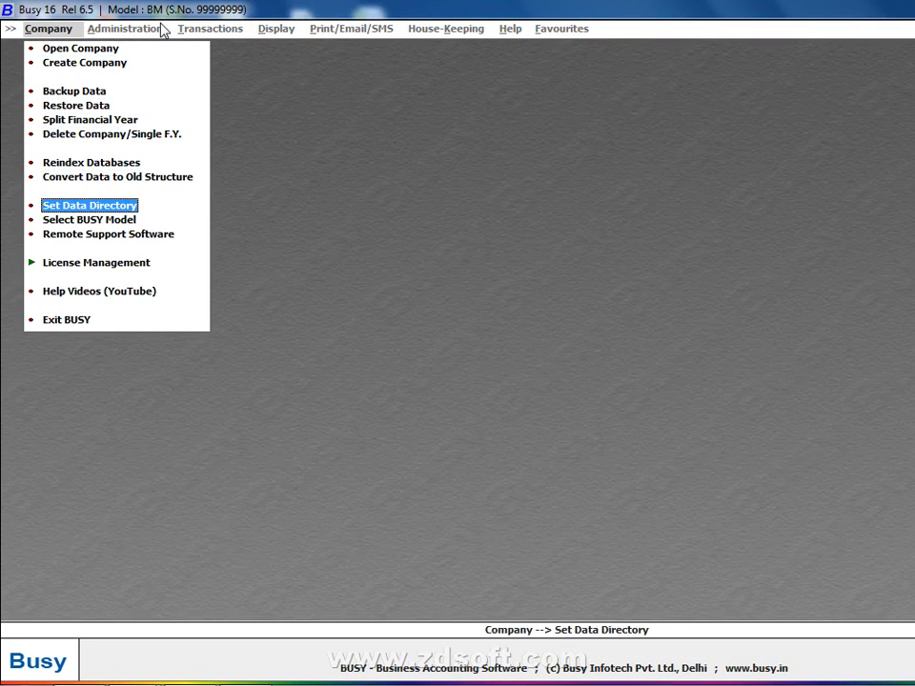
key("Down")
key("Return")
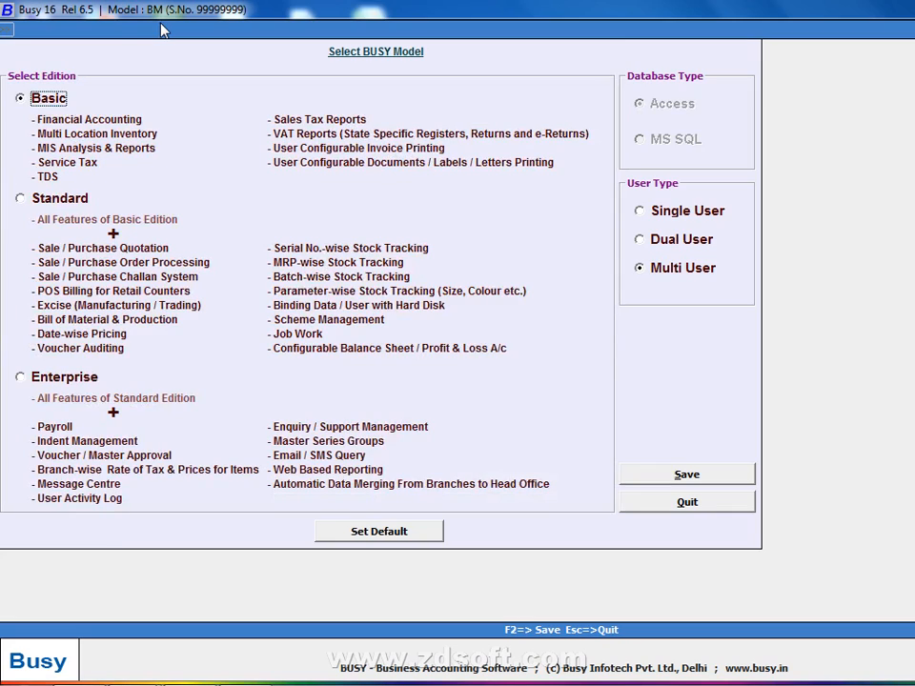
left_click(79, 204)
left_click(657, 474)
left_click(654, 393)
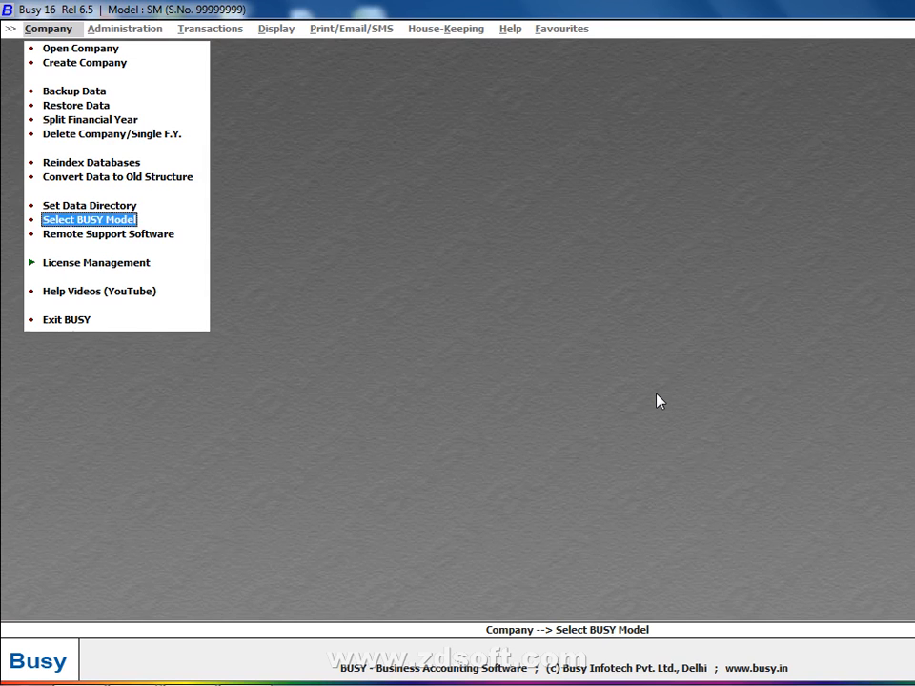
- Open the MOHTA TEXTILE AGENCY company and log in with the offered user details
key("Home")
key("Return")
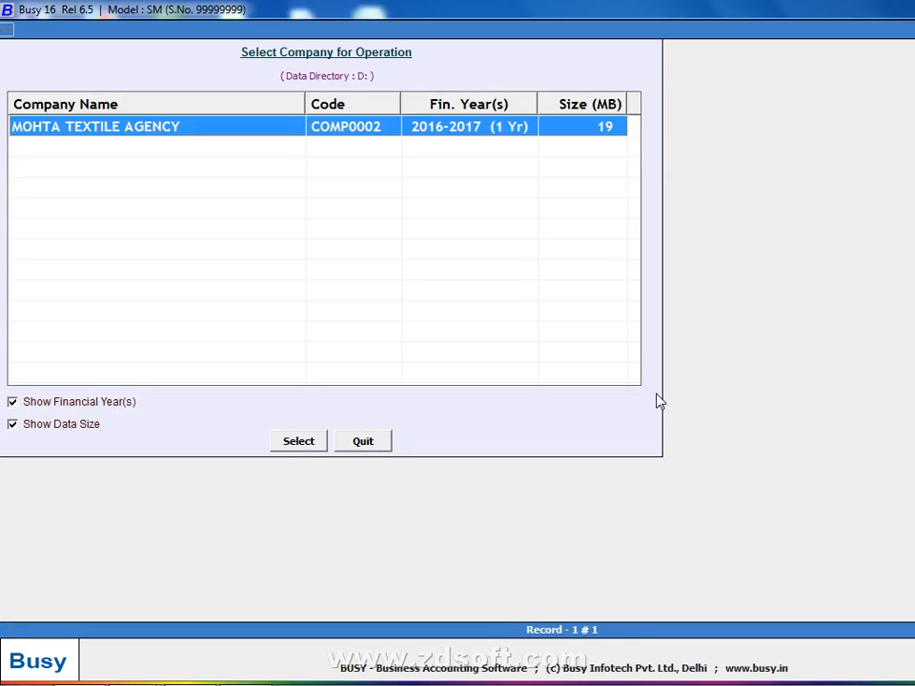
key("Return")
key("Return")
key("Return")
key("Return")
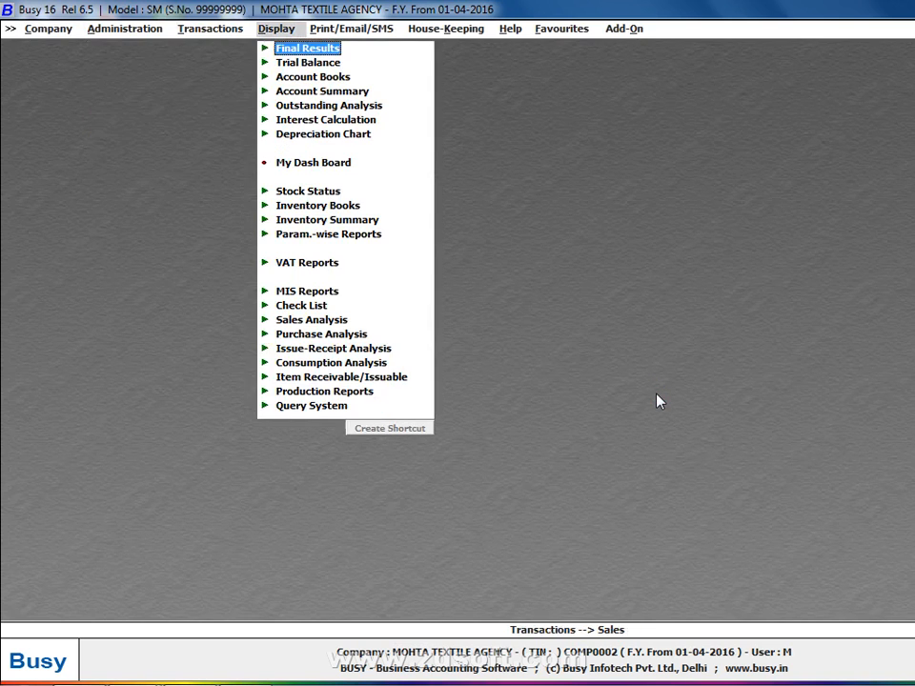
- Open purchase voucher 3143 of the Main series, dated 05-03-2017, for modification
key("Down")
key("Left")
key("Down")
key("Right")
key("Down")
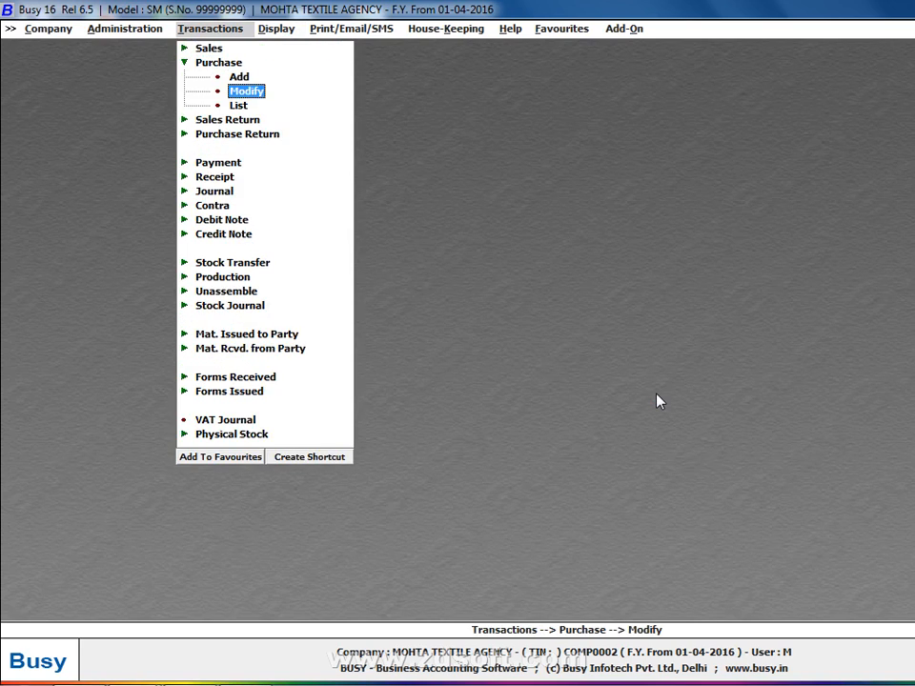
key("Return")
key("Return")
key("Return")
key("Return")
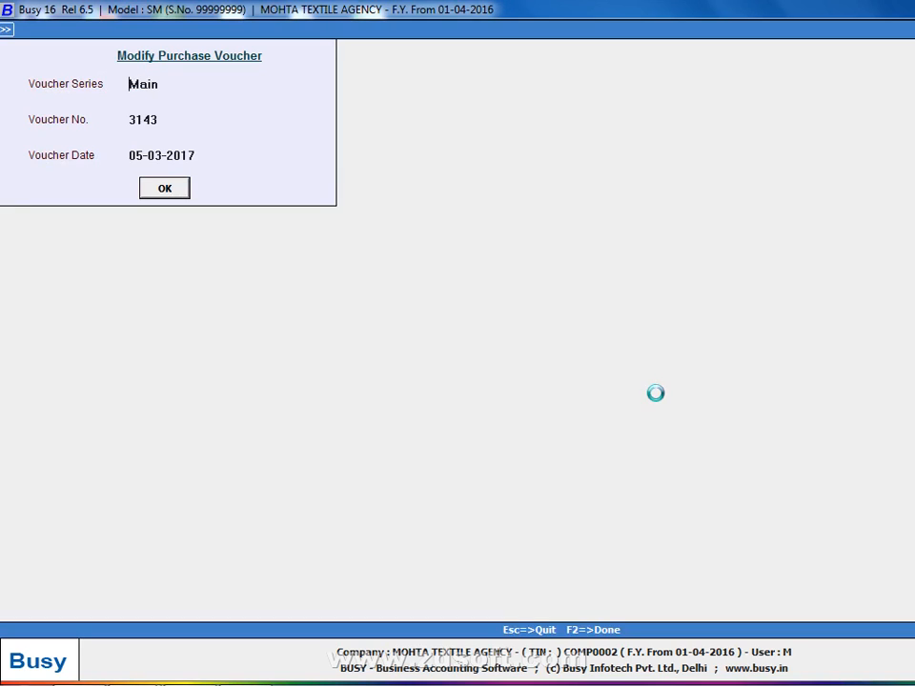
key("Return")
key("Return")
key("Return")
- Go through the party's billing details in voucher 3143 and accept them as they are
key("Return")
key("Return")
key("Return")
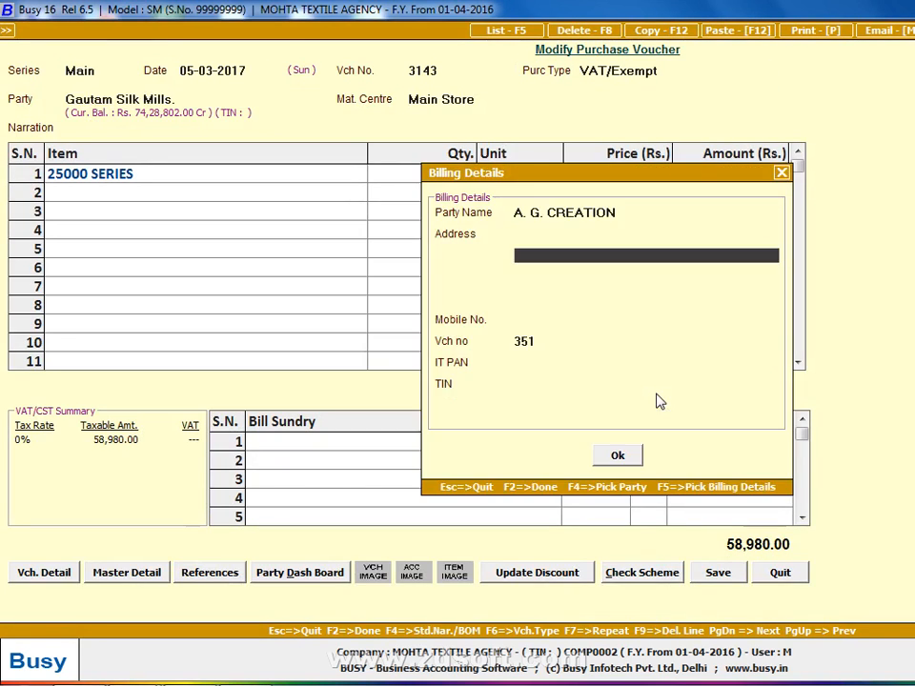
key("Return")
key("Return")
key("Return")
key("Return")
key("Return")
key("Return")
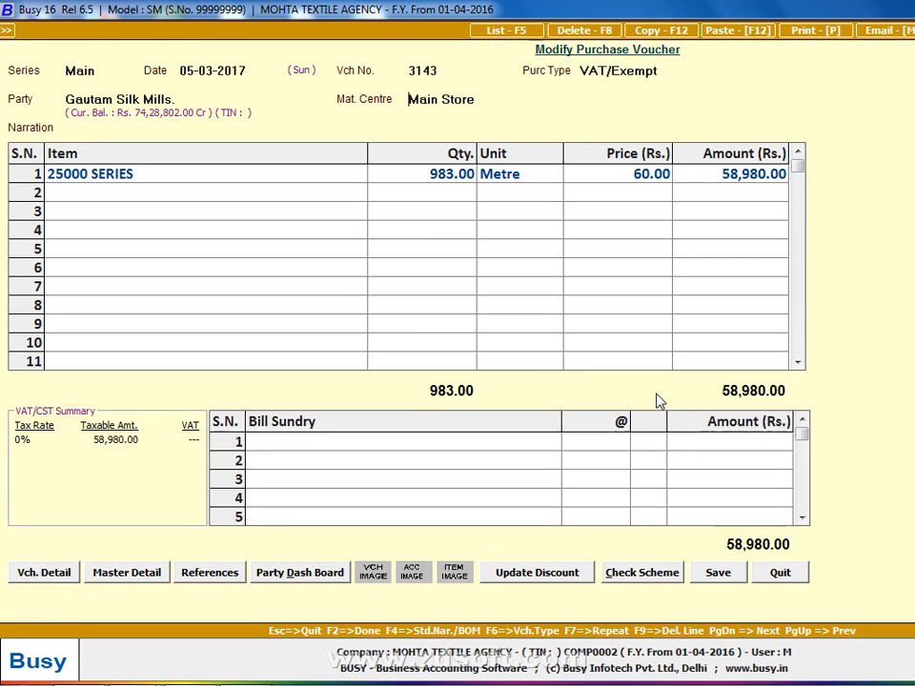
- Bring up the parameterized stock details of the 25000 SERIES item line in voucher 3143
key("Return")
key("Return")
key("Return")
key("Return")
key("Return")
key("Return")
key("Return")
key("Return")
key("Return")
key("Return")
key("Return")
key("Return")
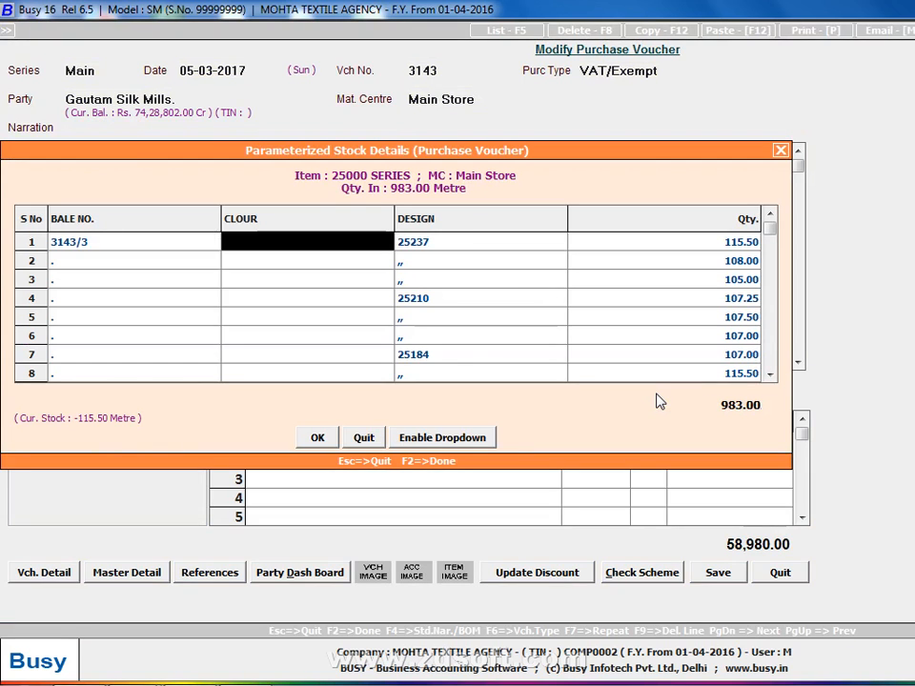
- Check how far the 25000 SERIES parameterized stock rows extend, and close the voucher without saving
key("Down")
key("Down")
key("Down")
key("Down")
key("Down")
key("Down")
key("Down")
key("Down")
key("Down")
key("Down")
key("Down")
key("Down")
key("Down")
key("Down")
key("Down")
key("Down")
key("Down")
key("Down")
key("Down")
key("Down")
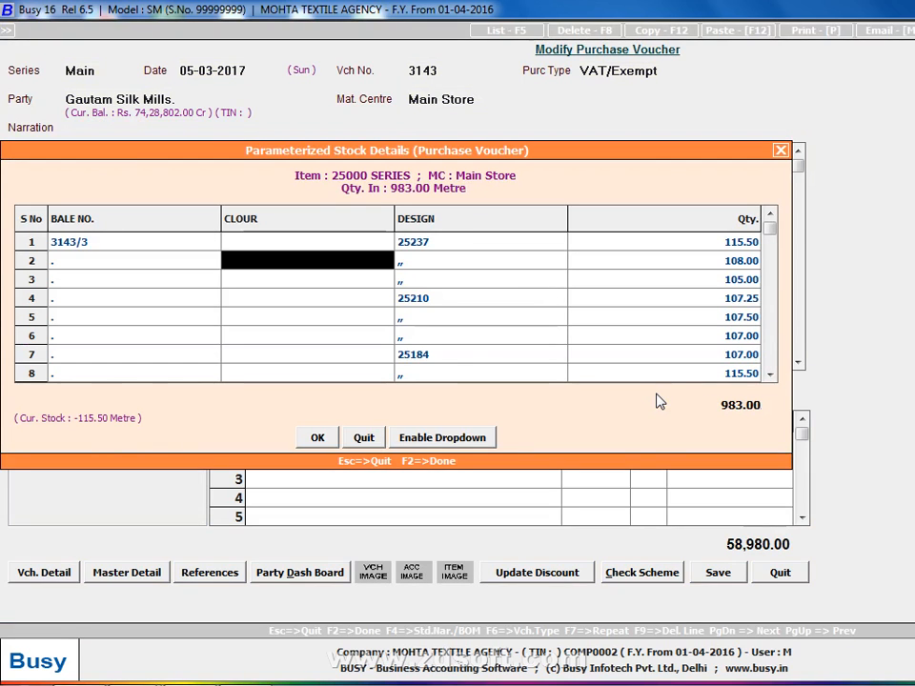
key("Down")
key("Down")
key("Down")
key("Down")
key("Down")
key("Down")
key("Down")
key("Down")
key("Down")
key("Down")
key("Down")
key("Down")
key("Down")
key("Down")
key("Down")
key("Down")
key("Down")
key("Down")
key("Down")
key("Down")
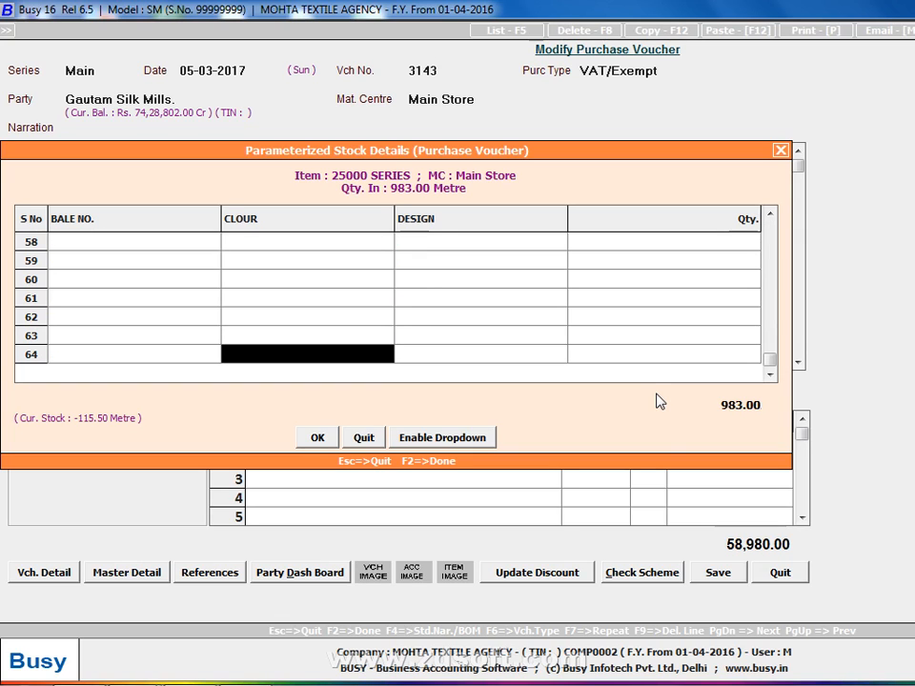
key("Escape")
key("Escape")
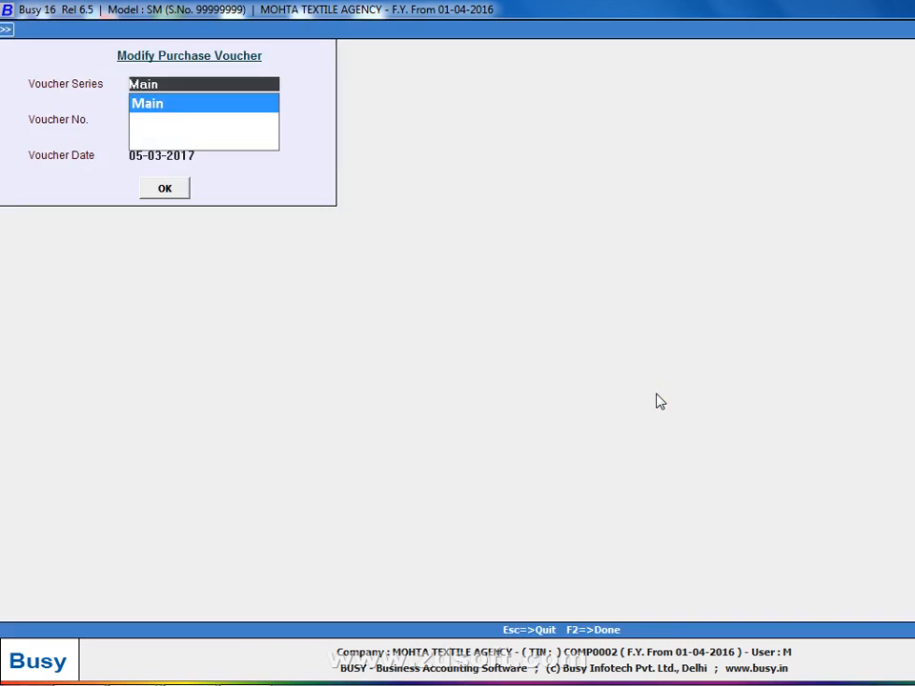
key("Escape")
- Open the configuration for the maximum number of entries in vouchers
key("Left")
key("Down")
key("Return")
key("Down")
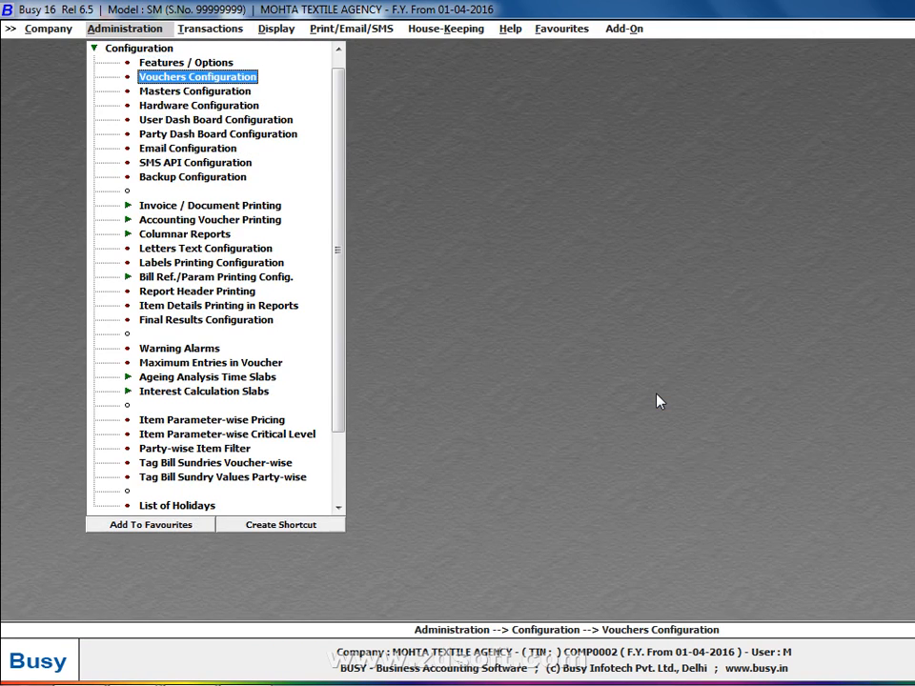
key("Down")
key("Down")
key("Down")
key("Down")
key("Down")
key("Down")
key("Down")
key("Down")
key("Down")
key("Down")
key("Down")
key("Down")
key("Down")
key("Down")
key("Down")
key("Down")
key("Down")
key("Down")
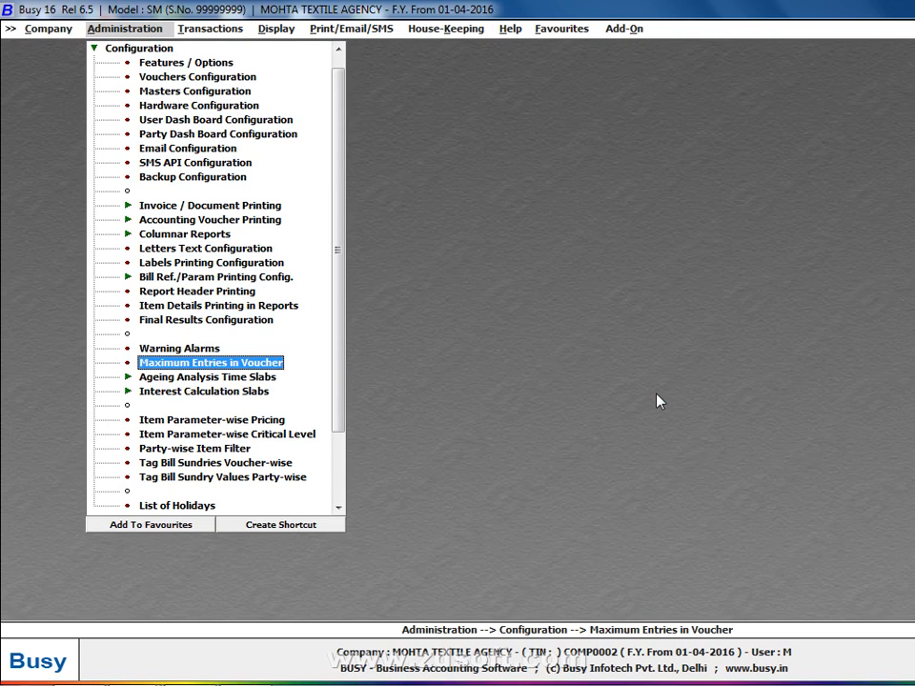
key("Return")
- Set the maximum item, accounts, bill sundry and cost centre entries to 999 each
type("99")
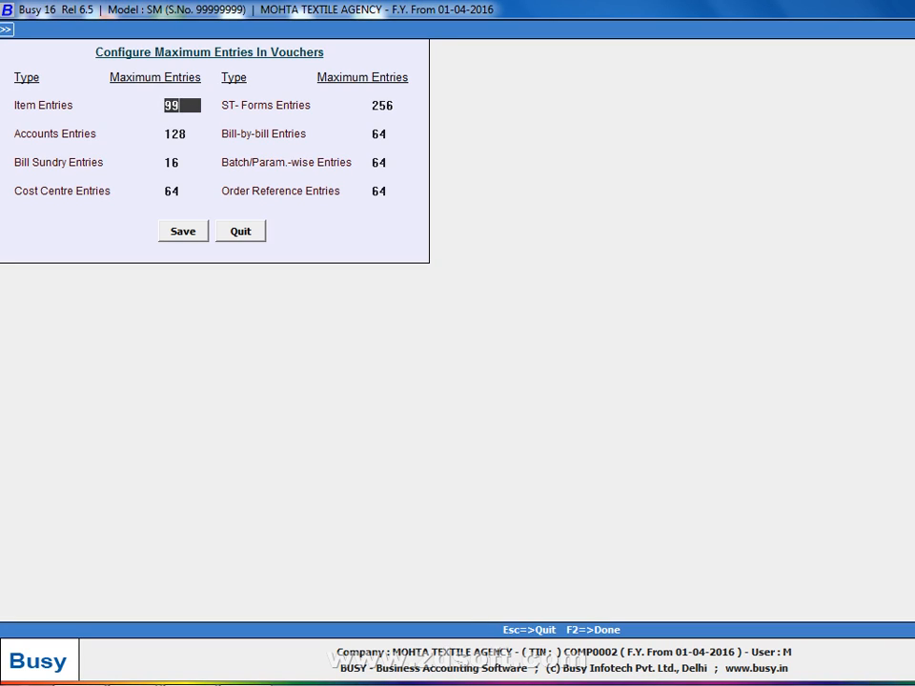
type("9")
key("Return")
type("999")
key("Return")
type("999")
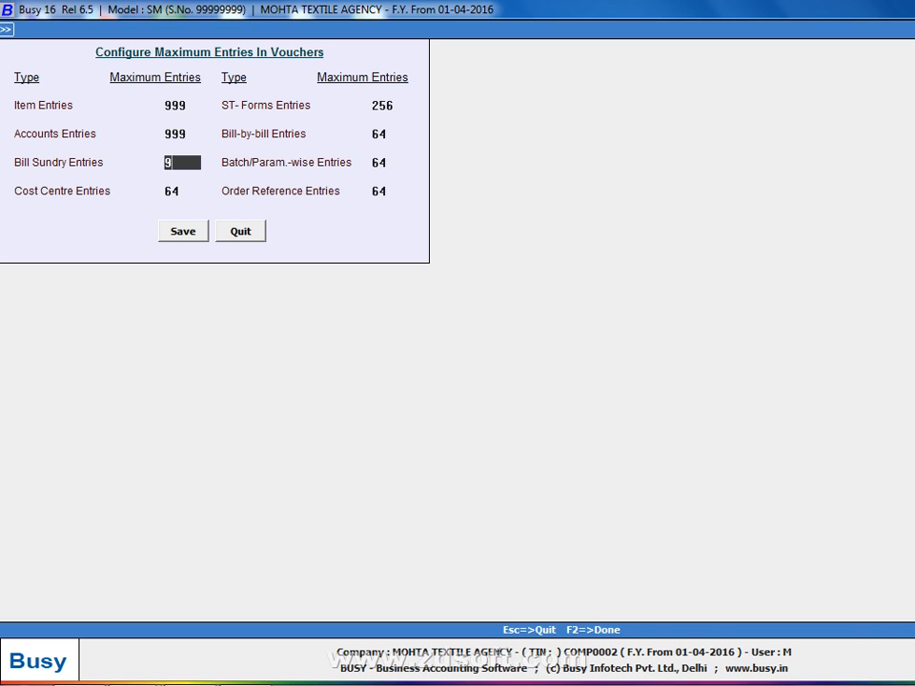
key("Return")
type("999")
key("Return")
- Set the maximum ST-forms, bill-by-bill, batch/param.-wise and order reference entries to 999 each, and save the configuration
key("Return")
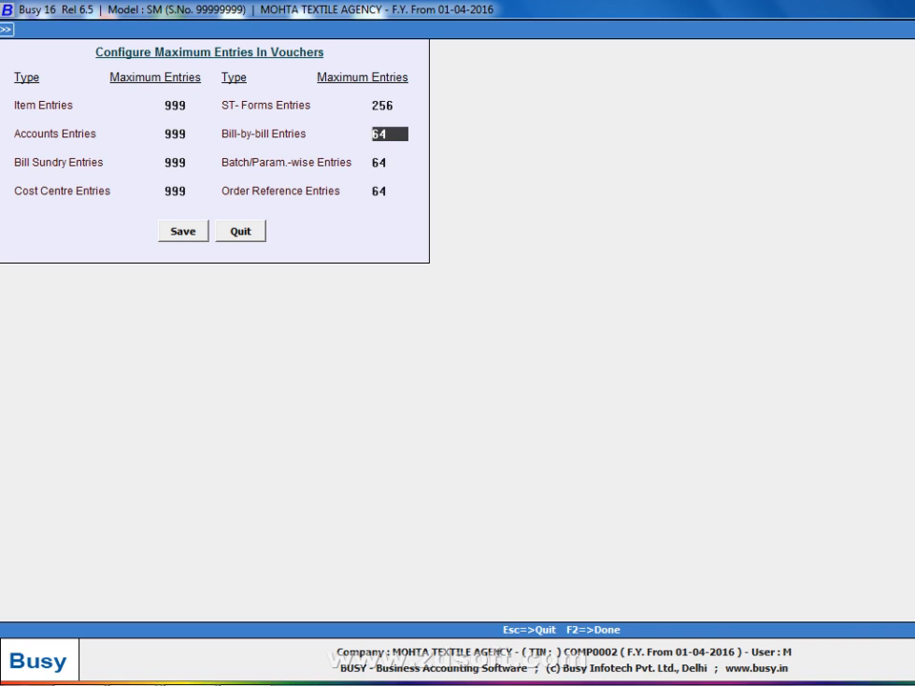
key("Up")
type("999")
key("Return")
type("9")
key("Return")
type("99")
key("Return")
type("999")
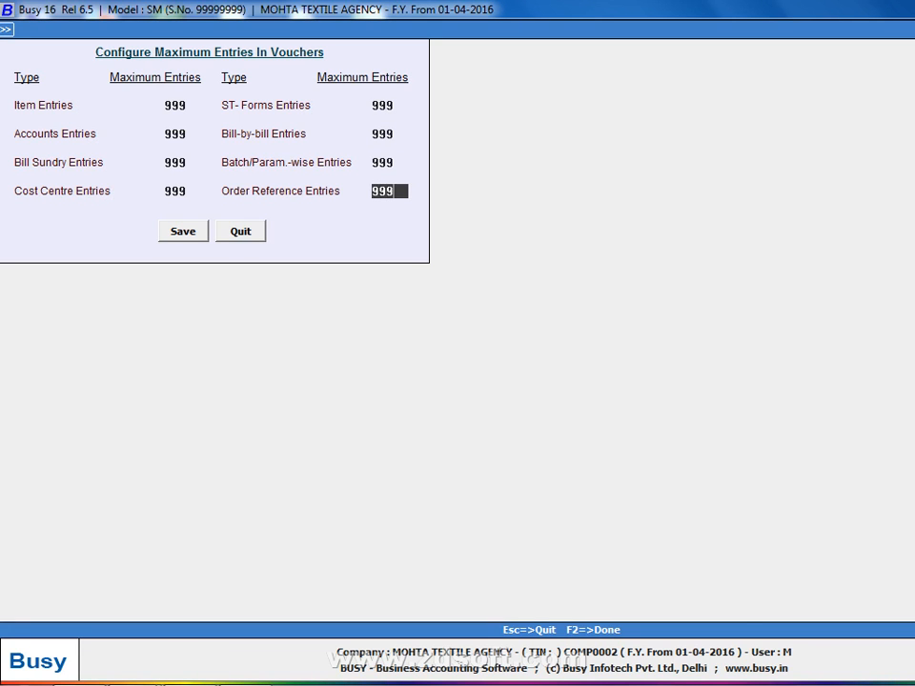
key("Return")
- Start a new Main-series purchase voucher dated 01-03-2017 and display the Purchase Register from it
key("Right")
key("Down")
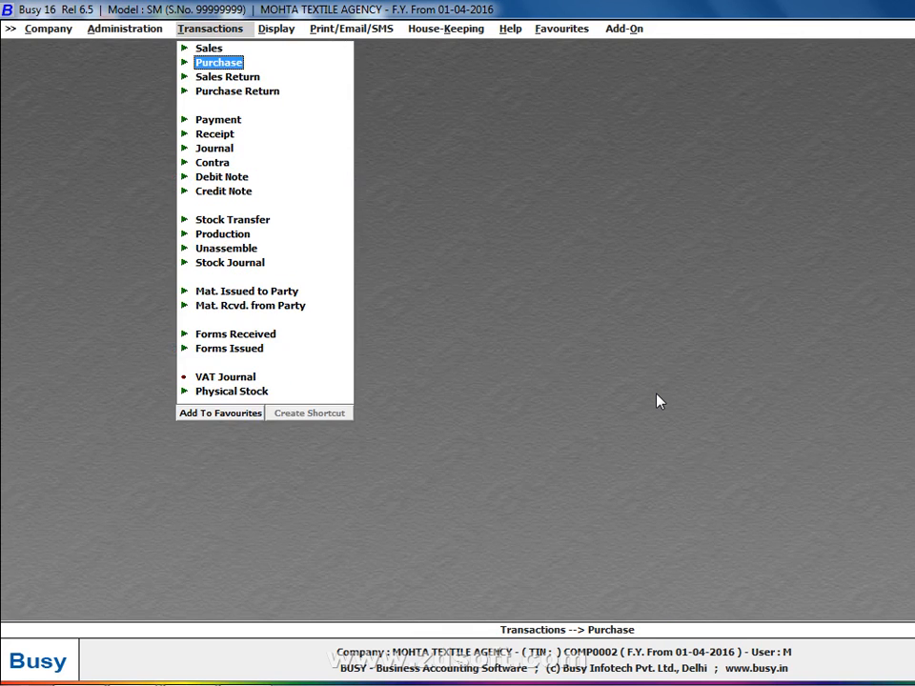
key("Return")
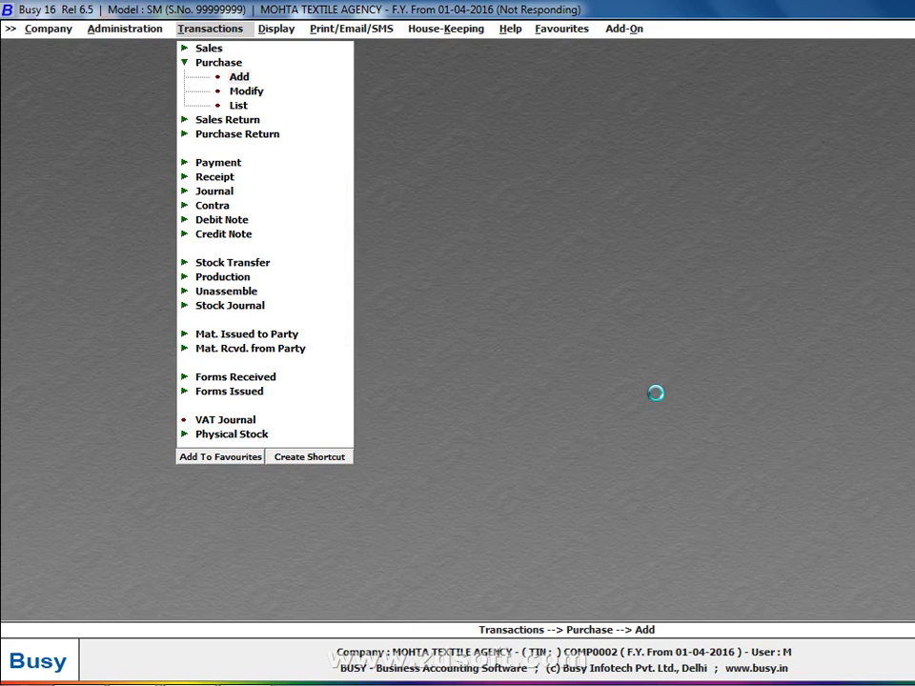
key("Return")
key("Return")
key("Return")
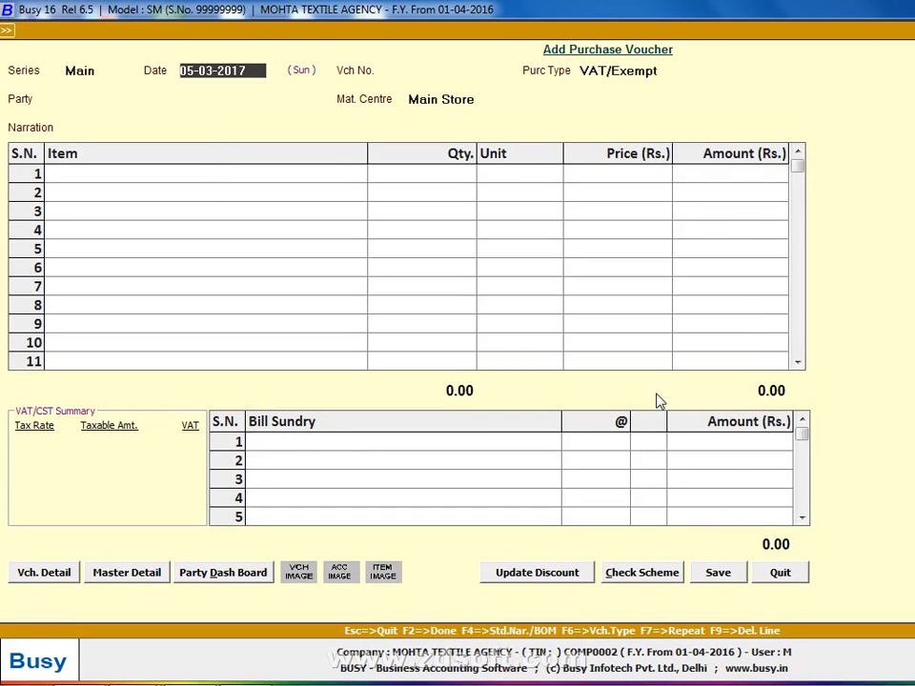
type("01-03-2017")
key("Escape")
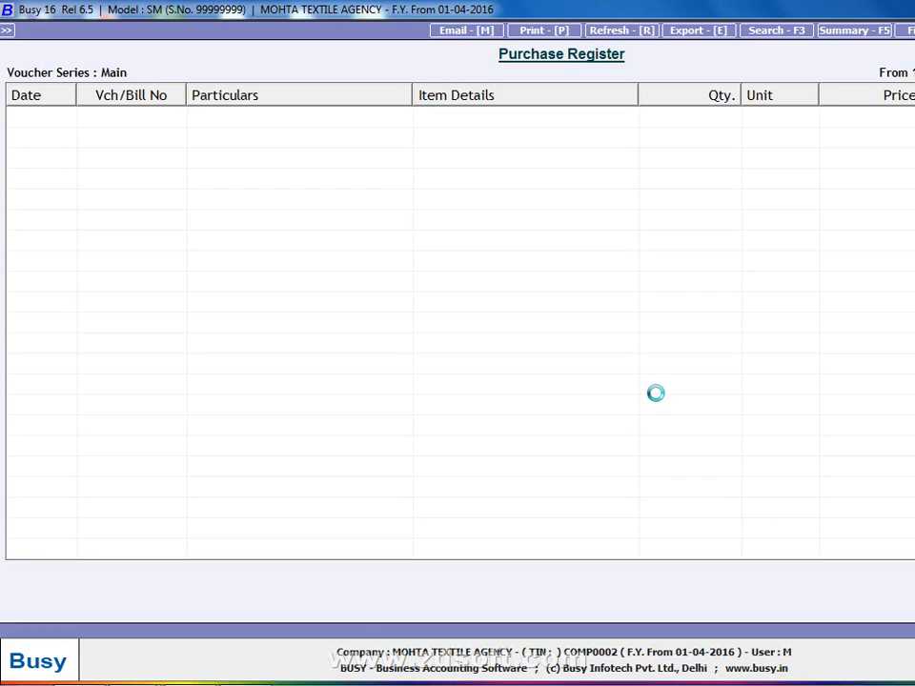
- Open TOPMAN INTERNATIONAL LTD. voucher FS/1701014 from the register and examine how far its FANCY SHIARTING parameterized stock rows extend
key("Down")
key("Down")
key("Down")
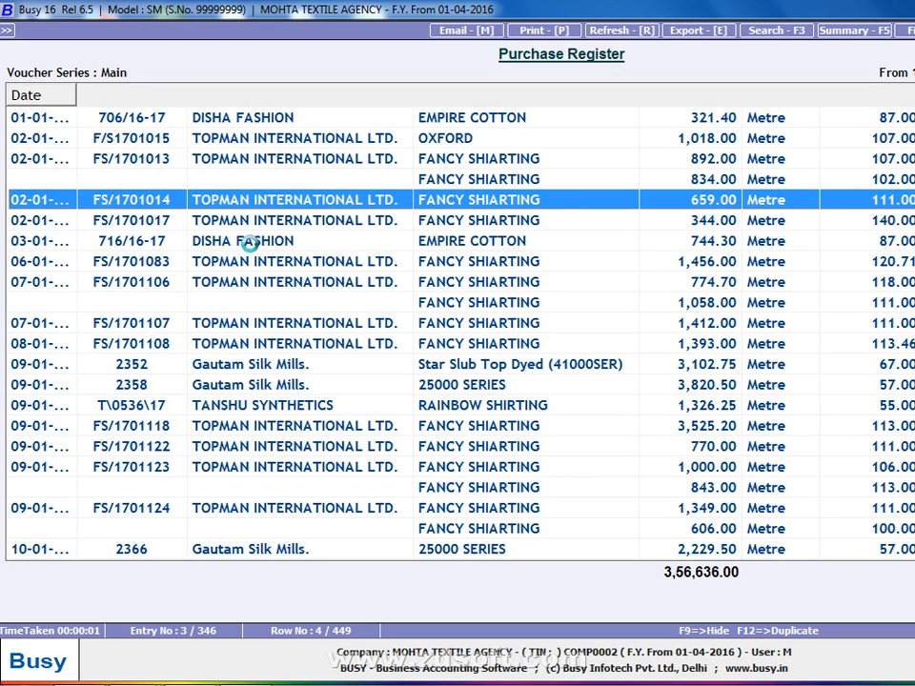
double_click(288, 199)
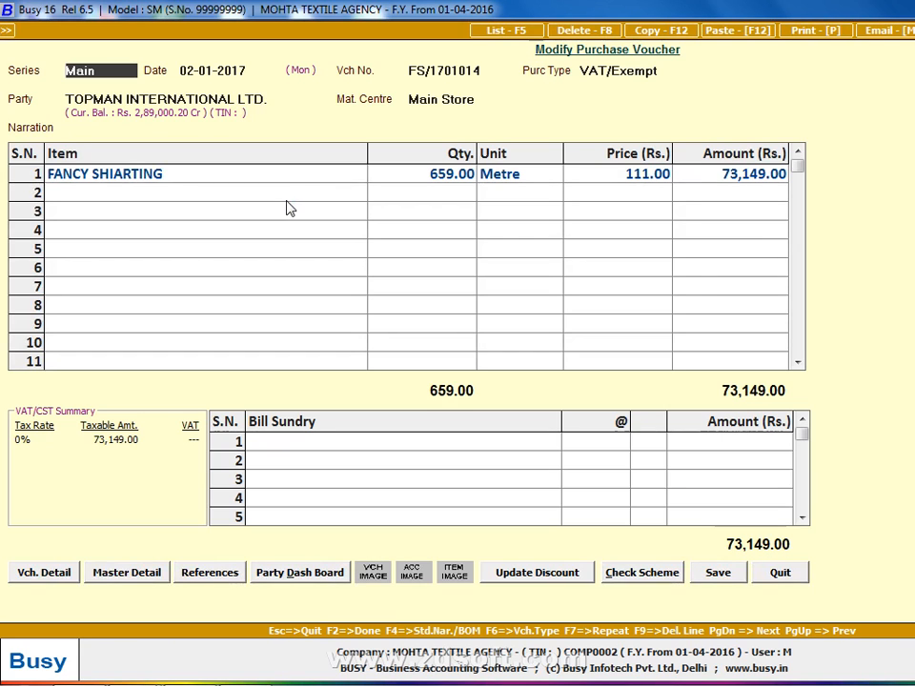
key("Return")
key("Return")
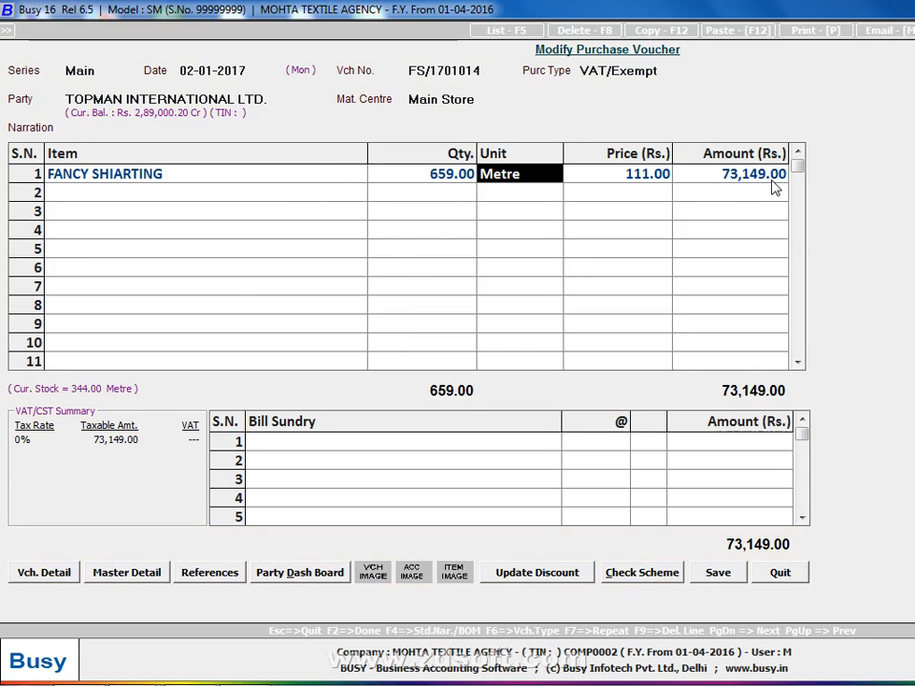
key("Return")
left_click_drag(772, 234, 773, 362)
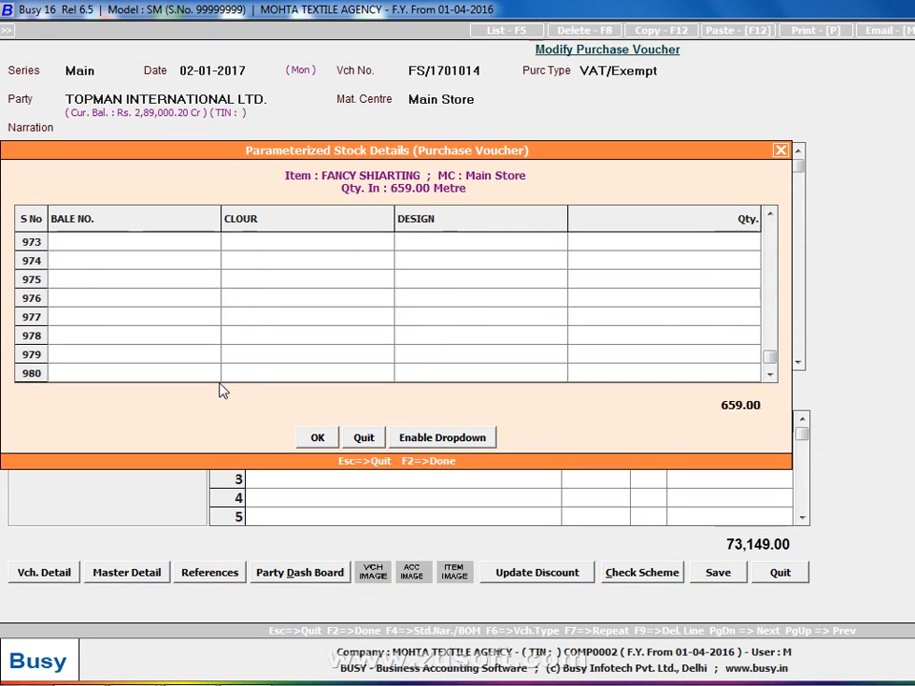
- Close voucher FS/1701014 and the Purchase Register, and quit the new purchase voucher without saving
key("Escape")
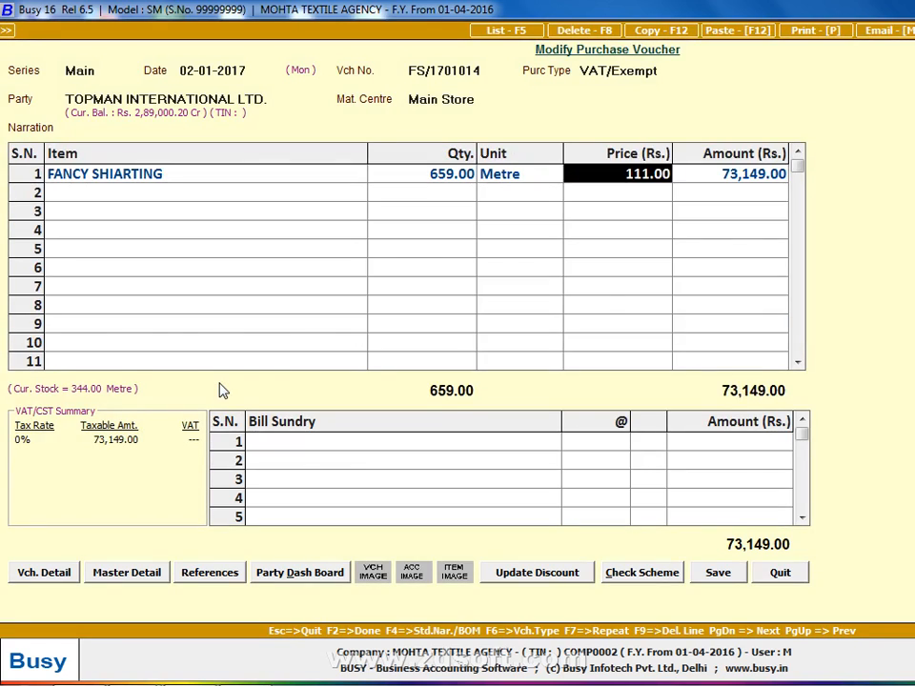
key("Escape")
key("Return")
key("Escape")
key("Escape")
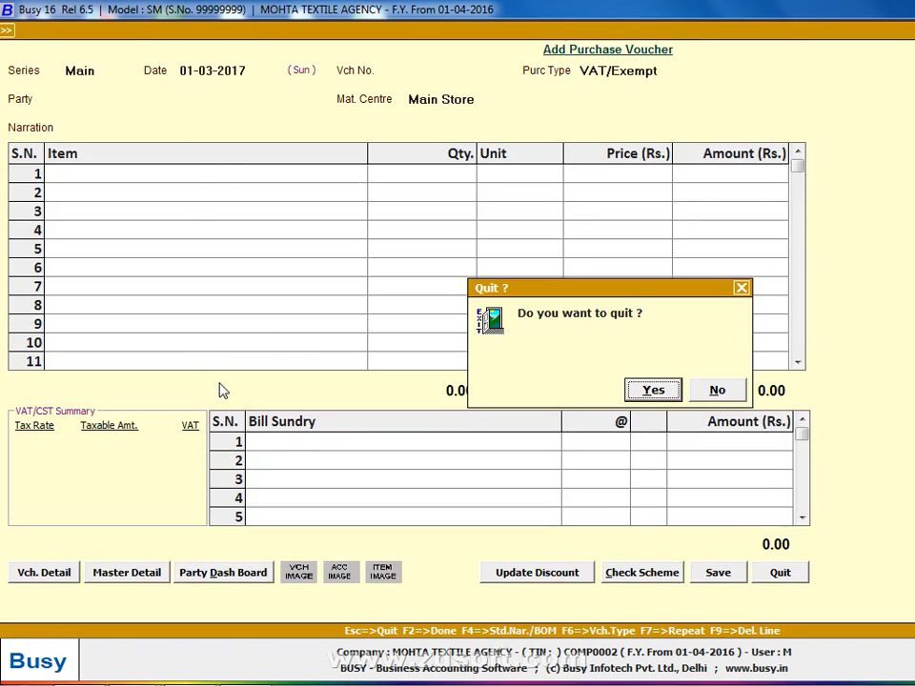
key("Return")
key("Escape")
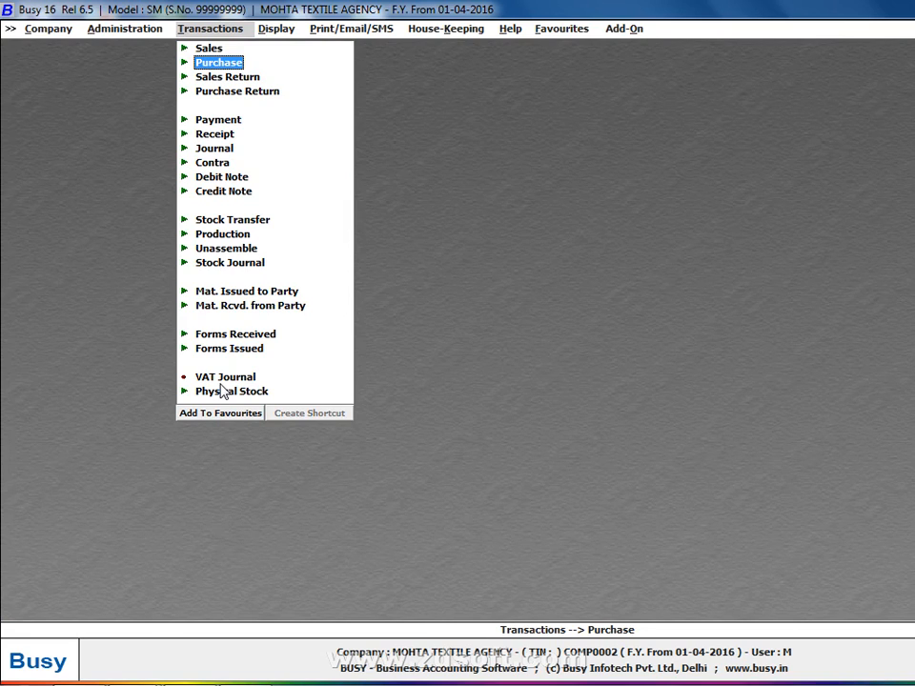
- Display the balances-only Parameterized Closing Stock report for all items as on 26-03-2017
key("Right")
key("Down")
key("Down")
key("Down")
key("Down")
key("Down")
key("Down")
key("Down")
key("Down")
key("Down")
key("Down")
key("Down")
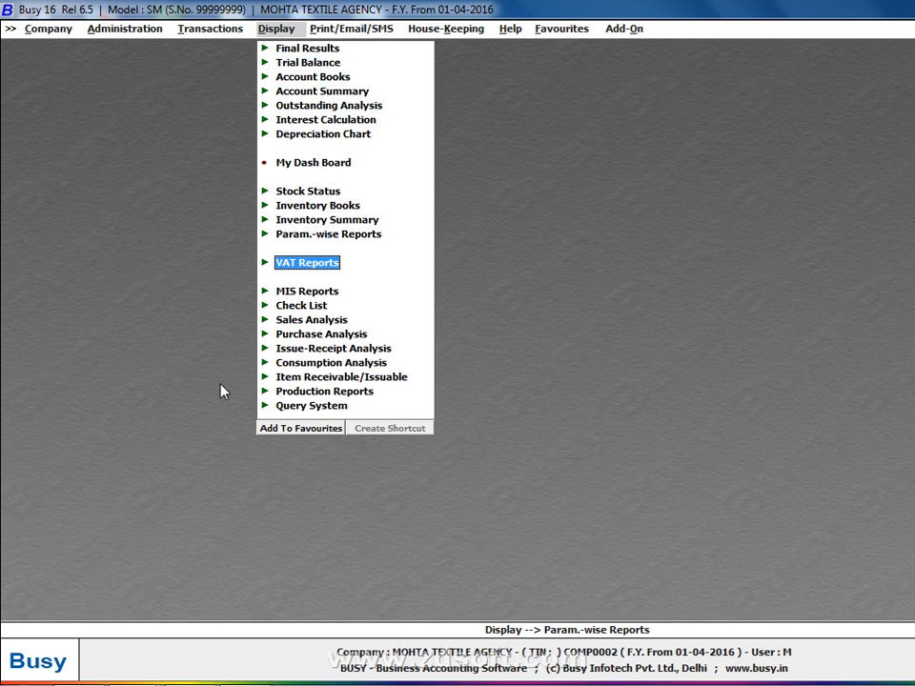
key("Up")
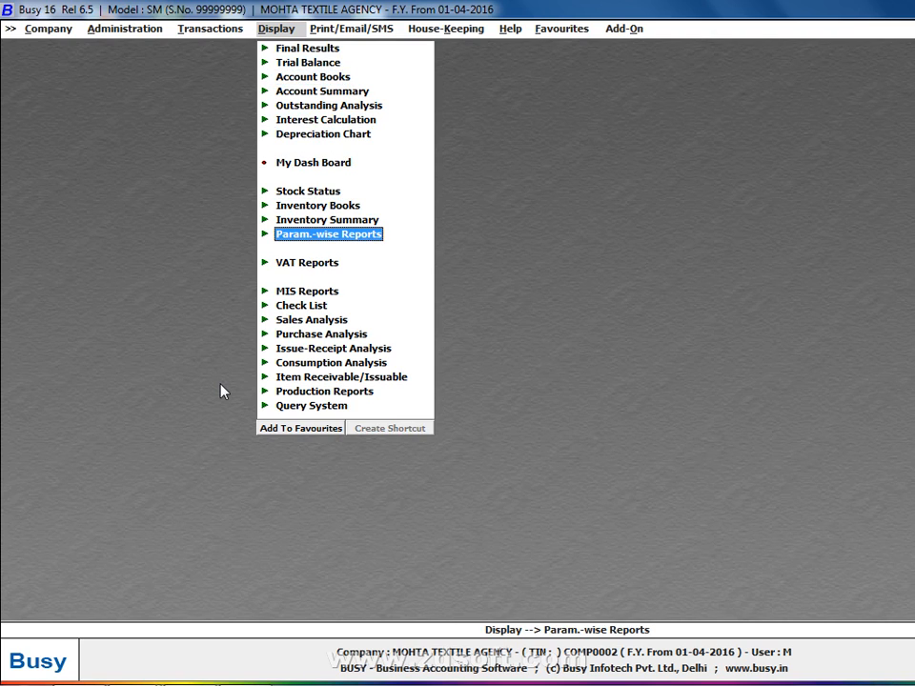
key("Return")
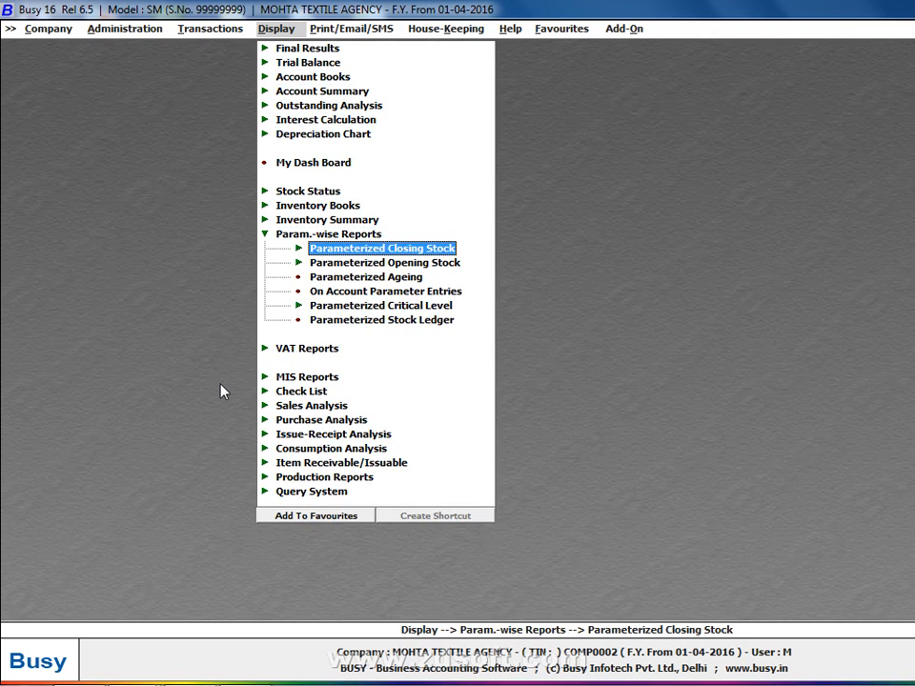
key("Return")
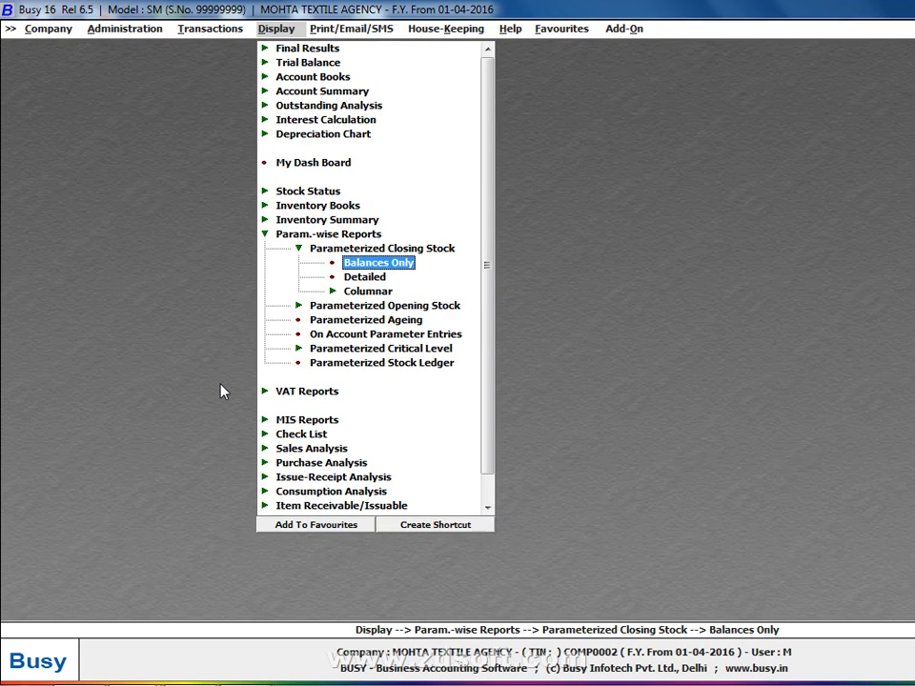
key("Return")
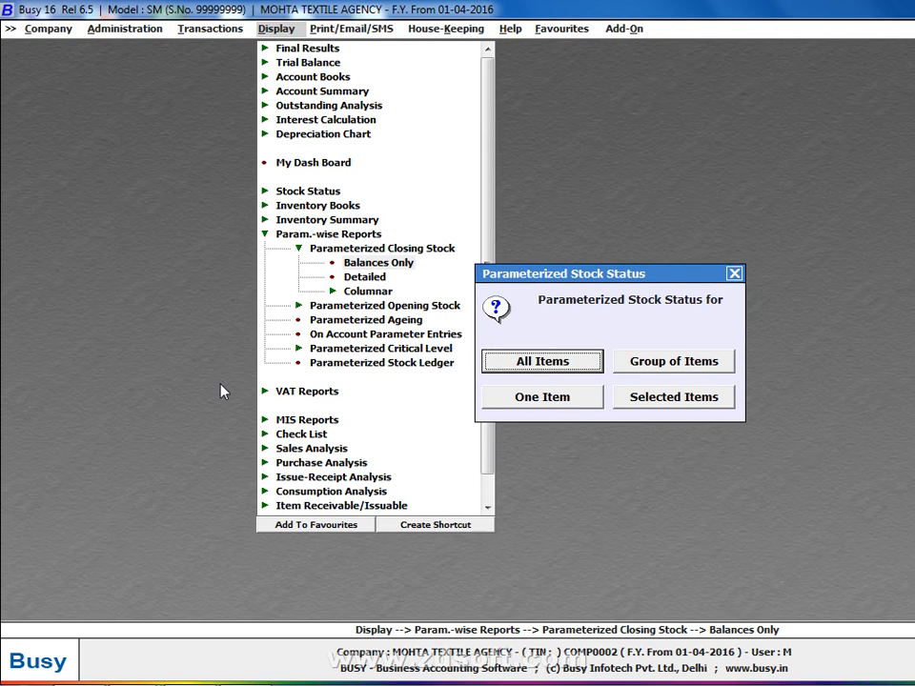
key("Return")
key("F2")
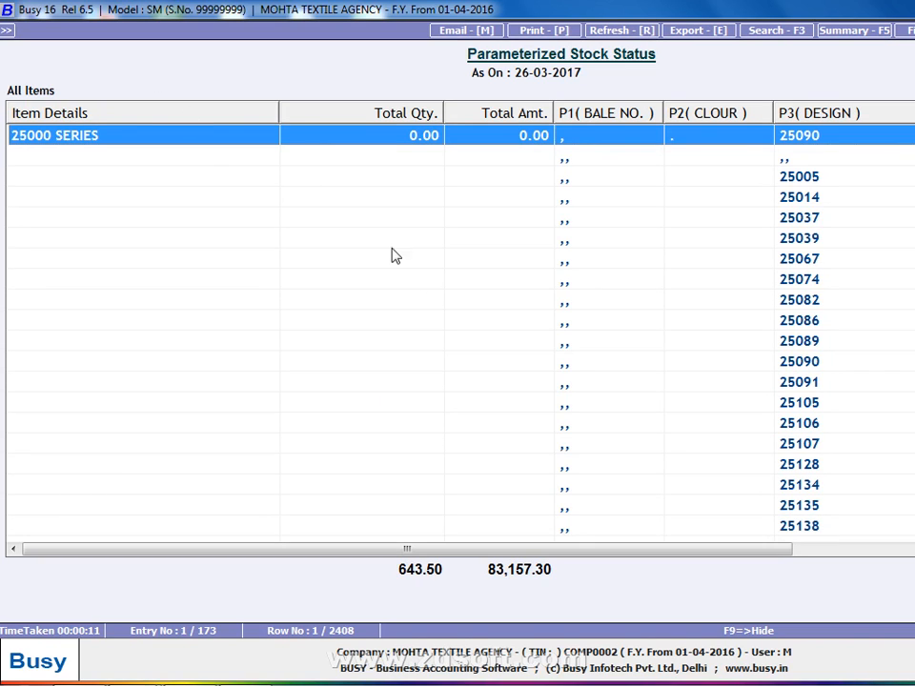
- Look through the all-items stock status and select the FINISH FABRICS(KRANTI SLUB 58'') row with bale number 024719
scroll(419, 286, "down", 10)
scroll(443, 318, "down", 20)
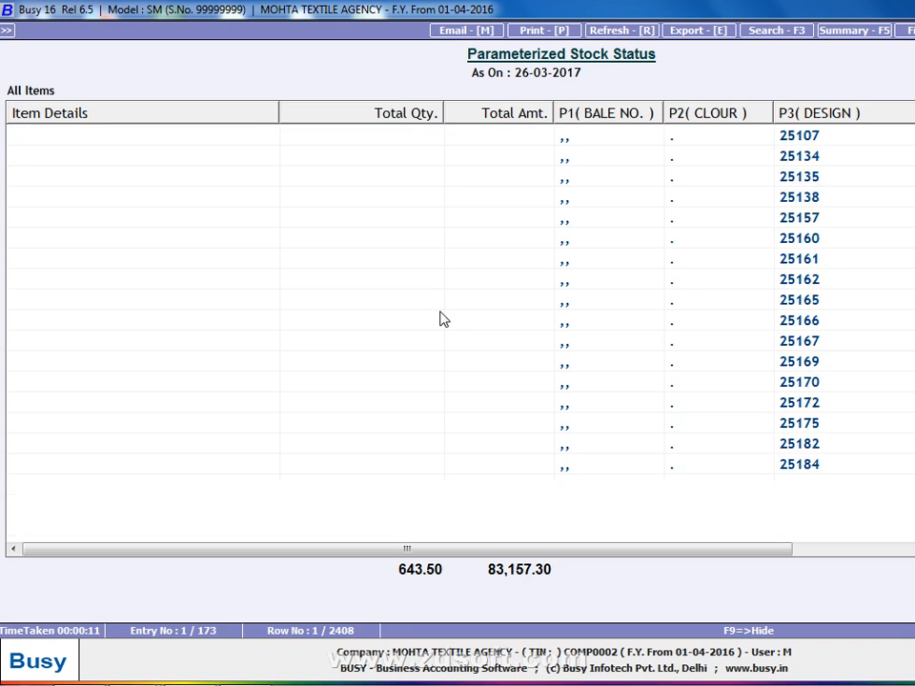
scroll(443, 318, "down", 4)
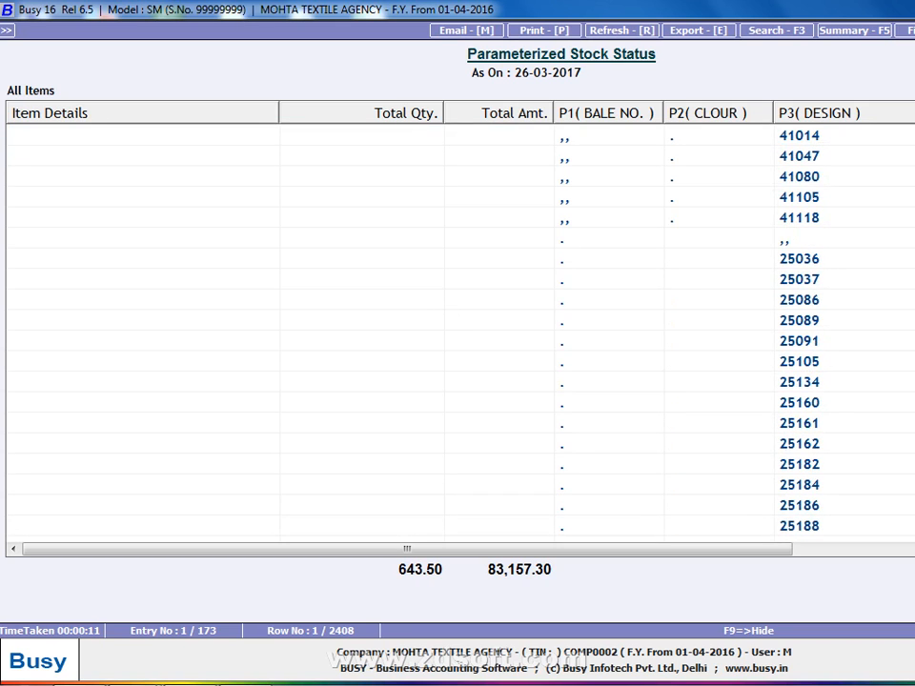
scroll(443, 319, "down", 20)
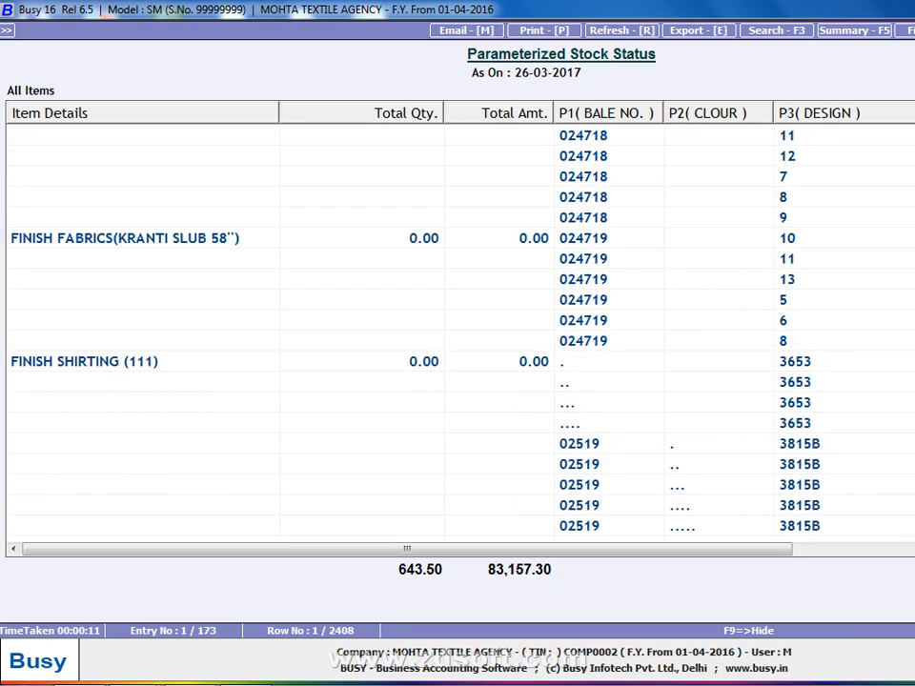
scroll(814, 375, "up", 2)
left_click(249, 358)
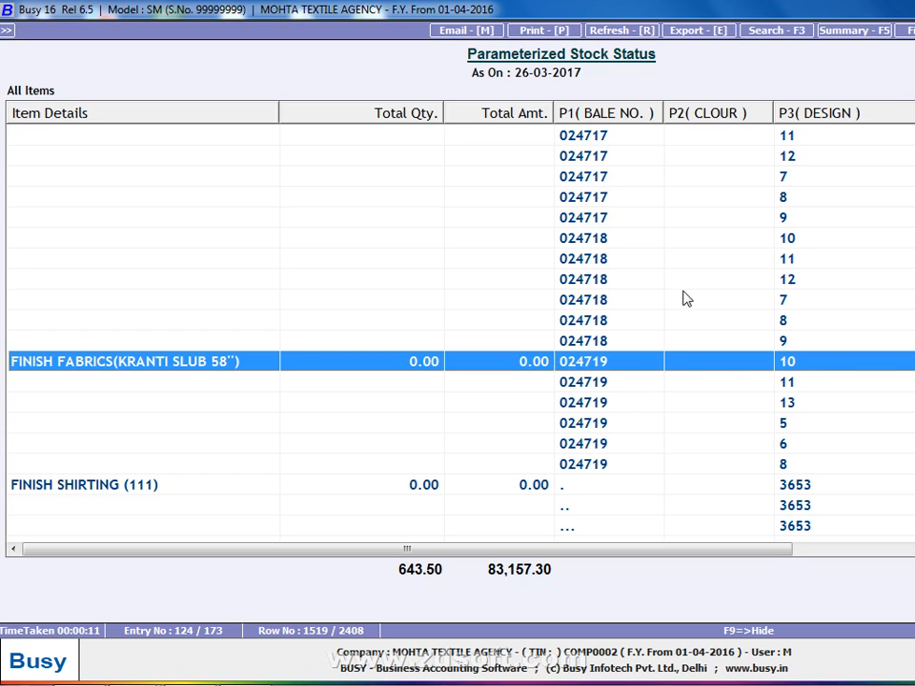
- Filter the stock status row-wise on P1 (BALE NO.) equal to 024719
left_click(912, 31)
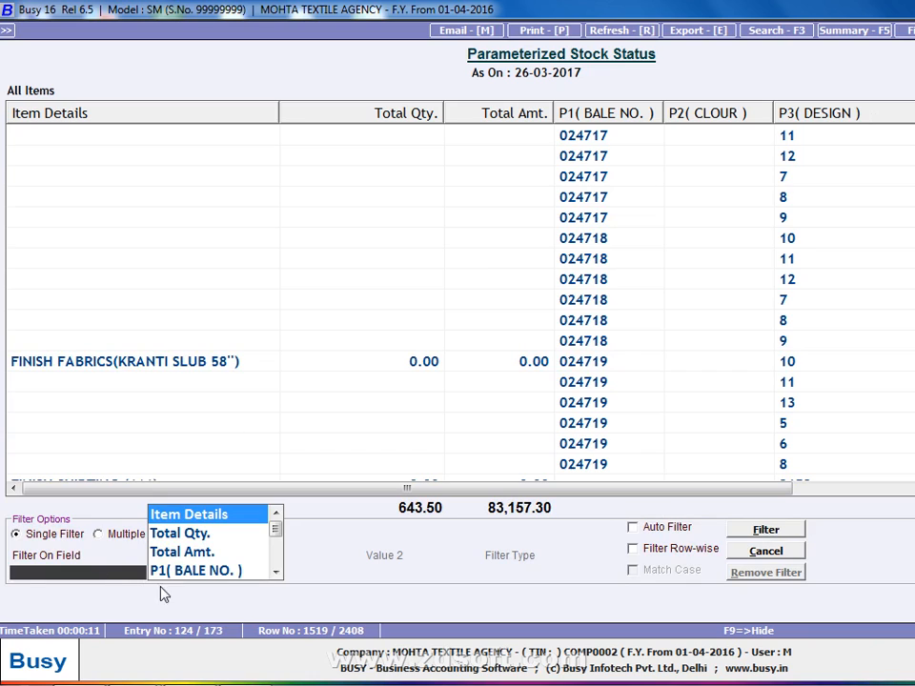
left_click(198, 569)
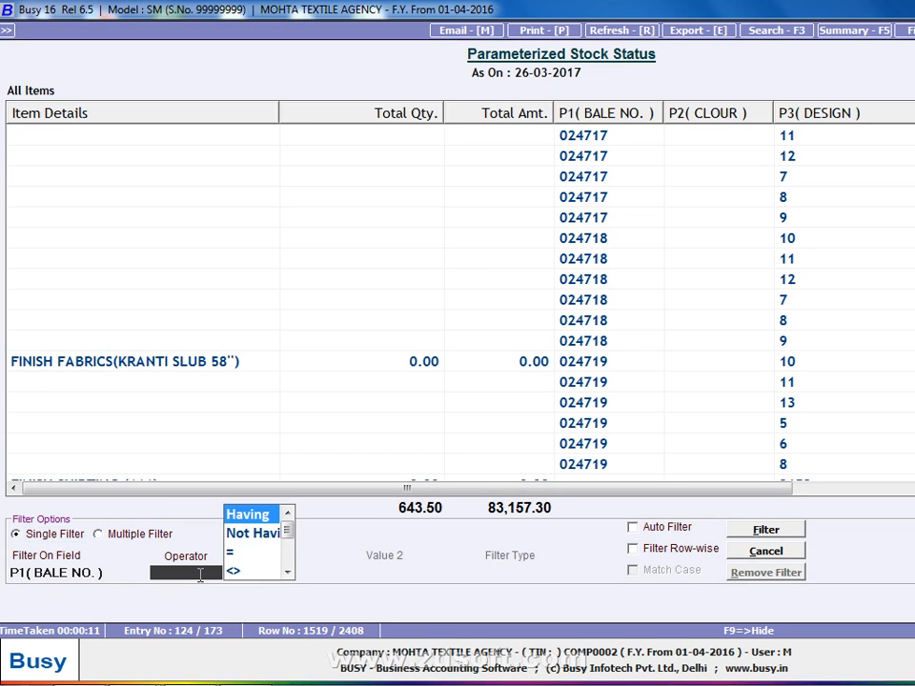
key("Down")
key("Down")
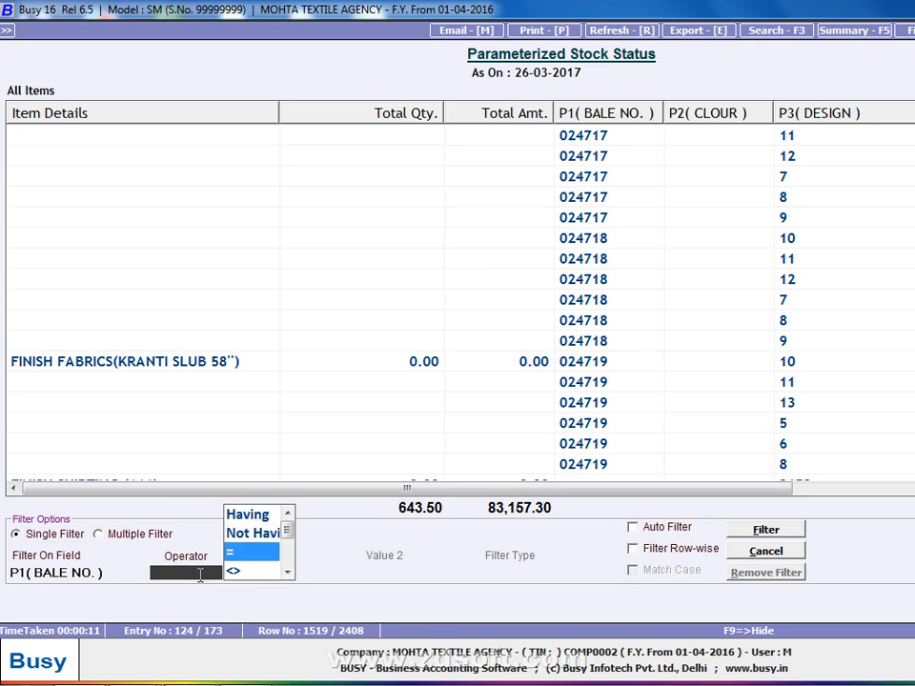
key("Return")
type("024719")
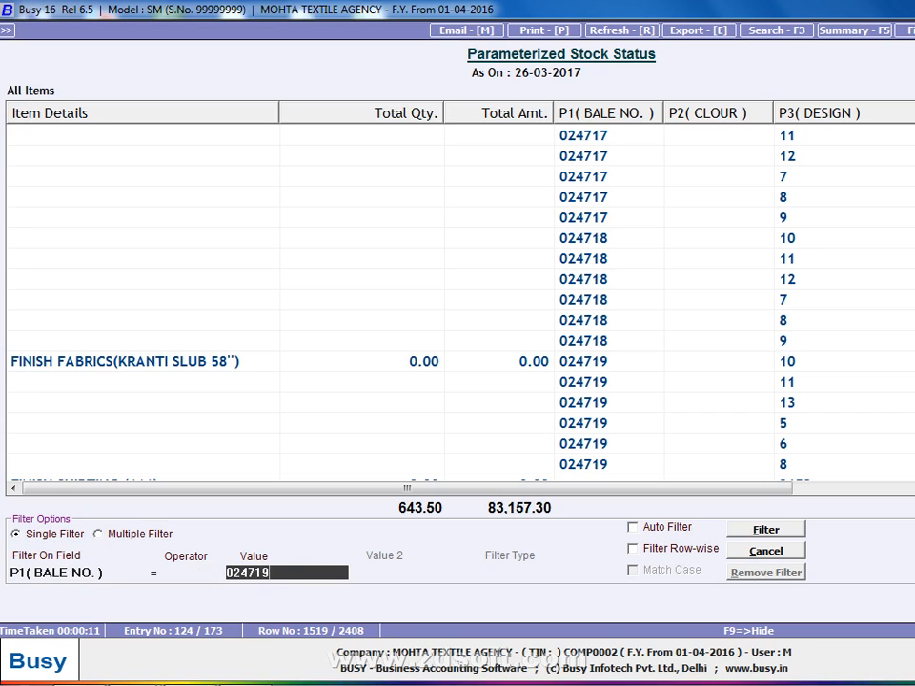
key("Return")
key("Tab")
key("space")
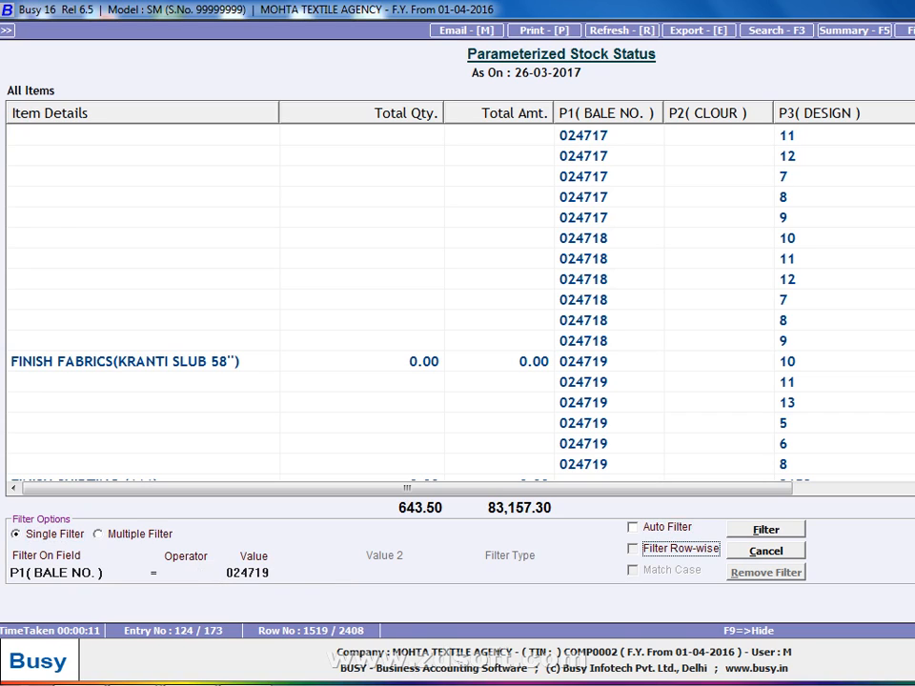
key("Tab")
key("Return")
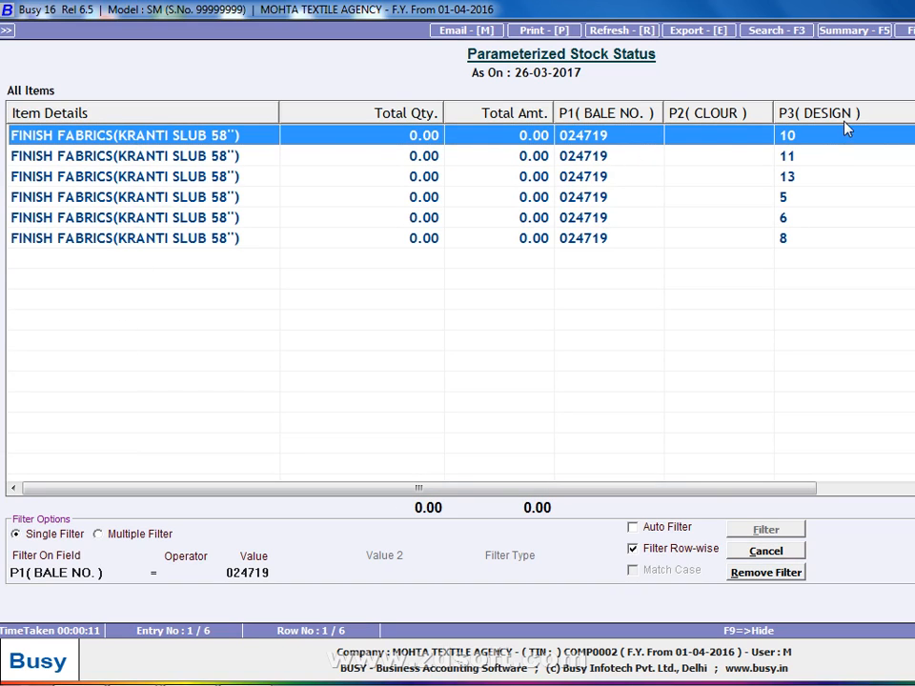
- Narrow the P3 (DESIGN) and Total Qty. columns of the filtered report
left_click_drag(785, 488, 914, 492)
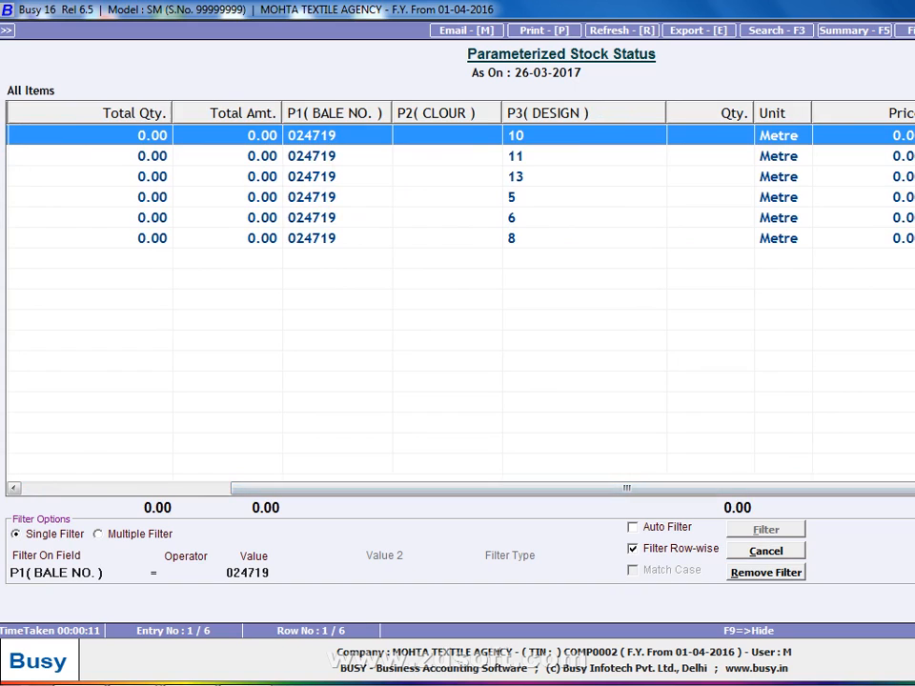
left_click_drag(670, 114, 768, 135)
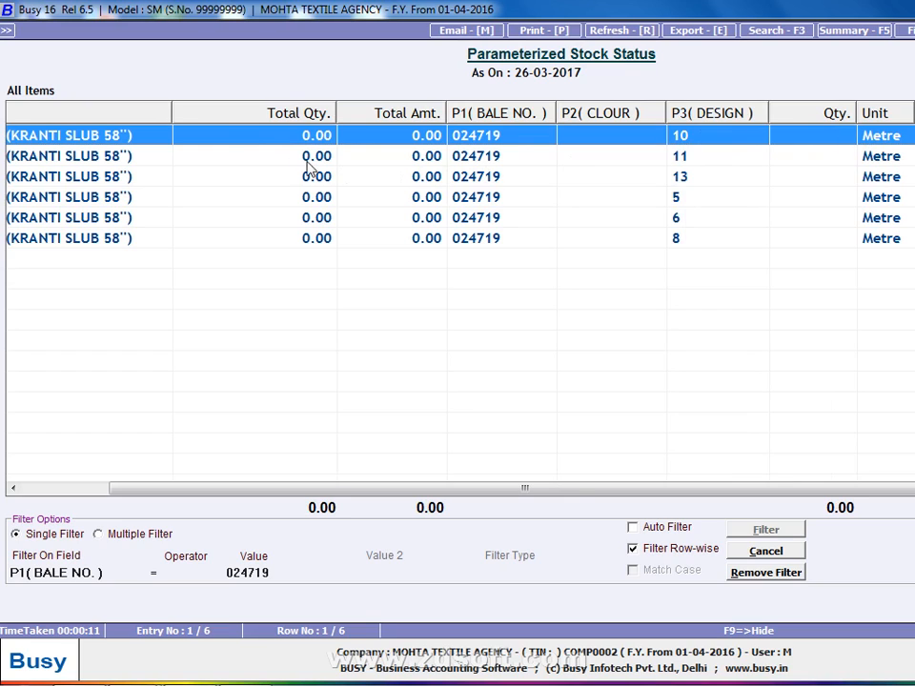
left_click_drag(338, 122, 266, 125)
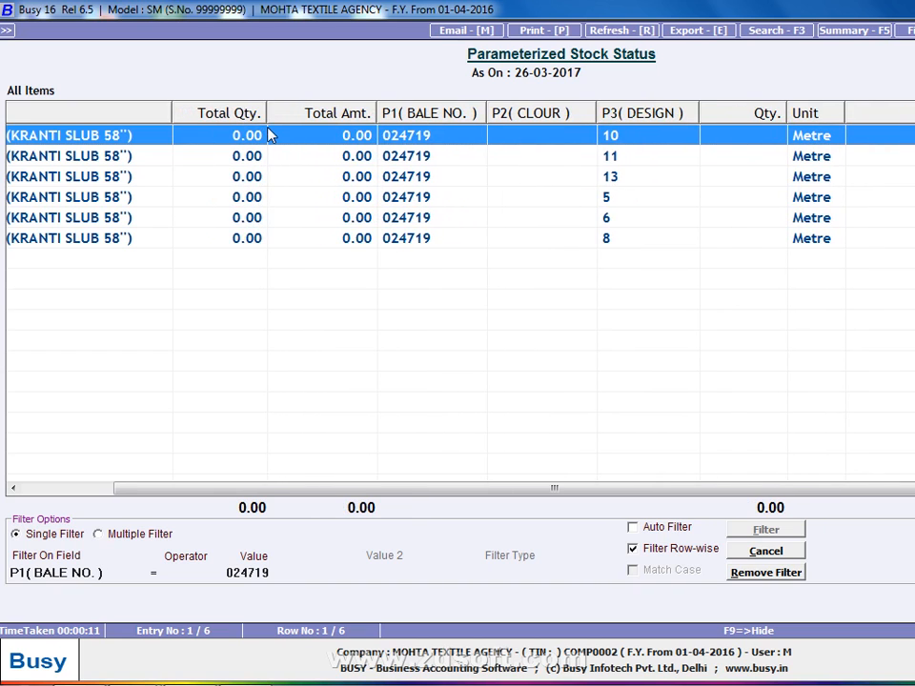
- Remove the bale number filter and close the Parameterized Stock Status report
key("Escape")
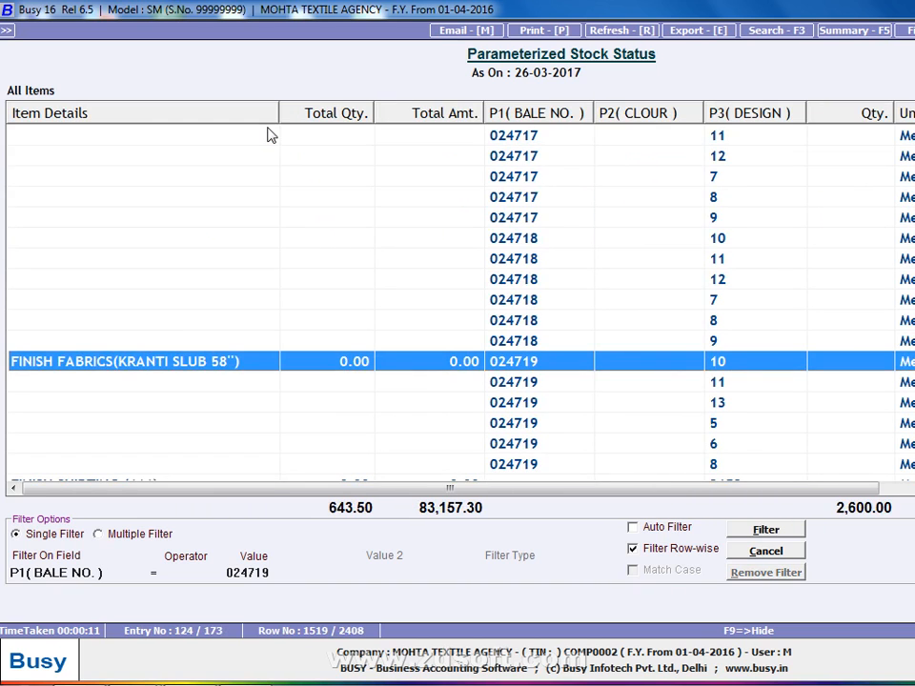
key("Escape")
key("Escape")
key("Escape")
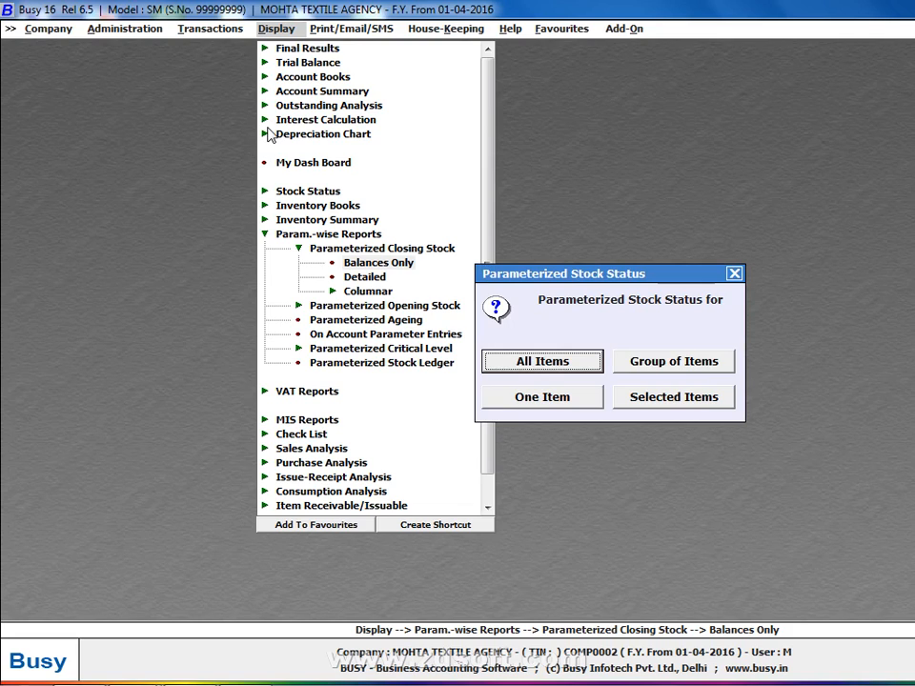
- Open the closing stock report options for the General item group and quit them without running the report
key("Escape")
key("g")
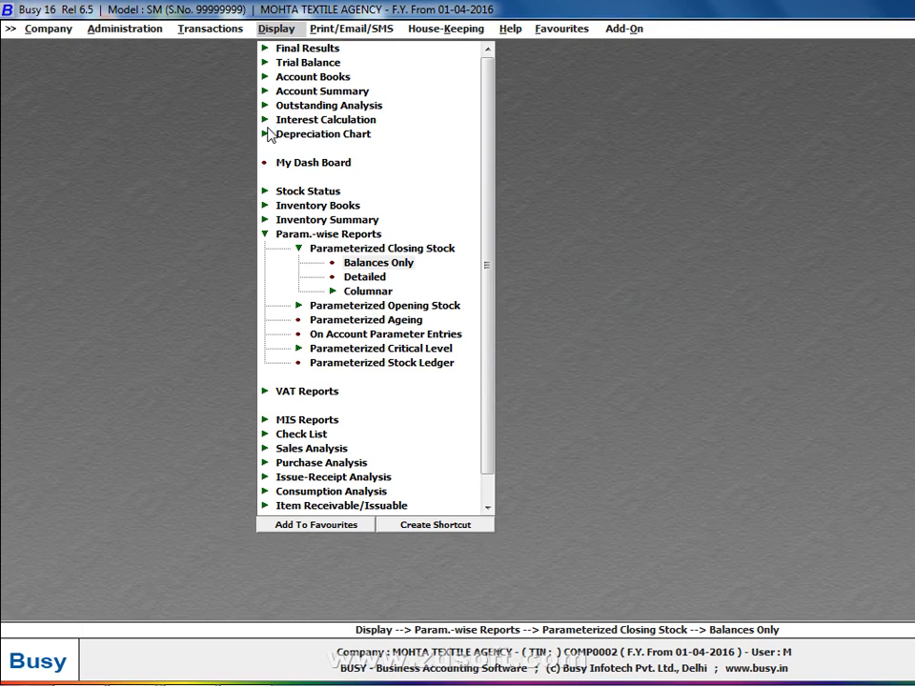
key("Return")
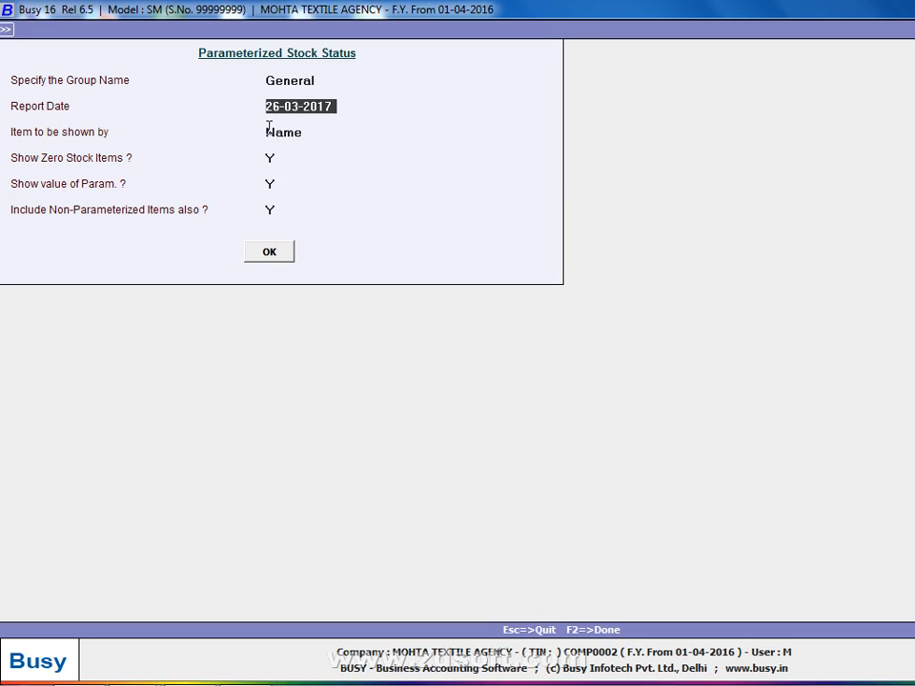
key("Escape")
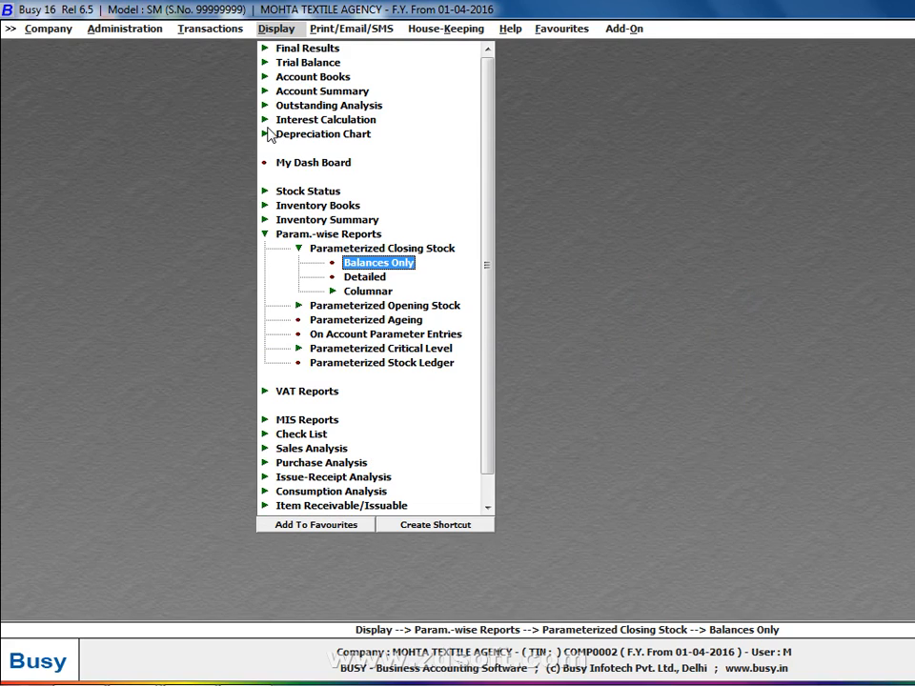
key("Down")
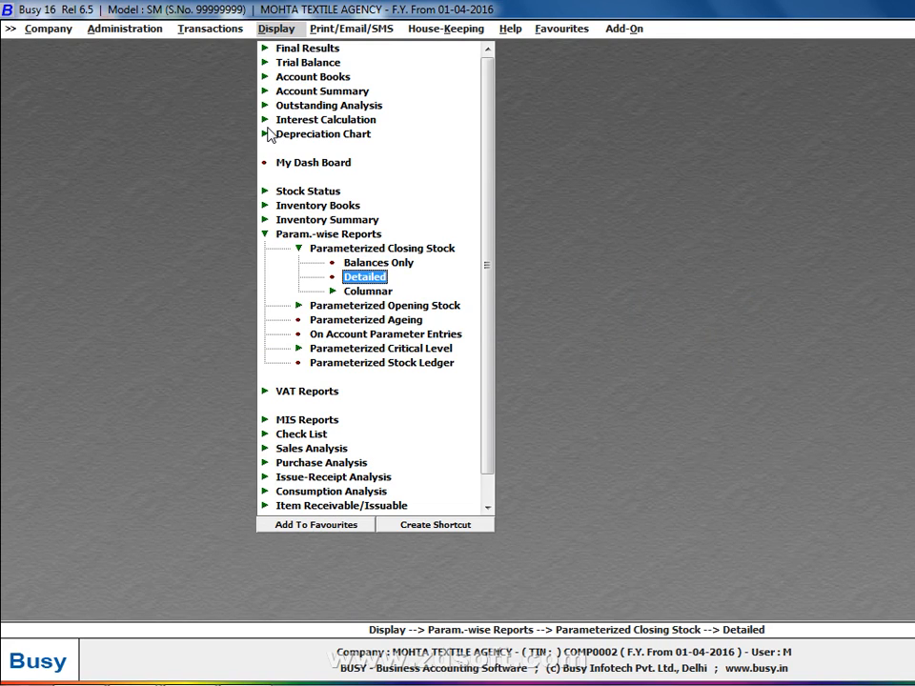
key("Up")
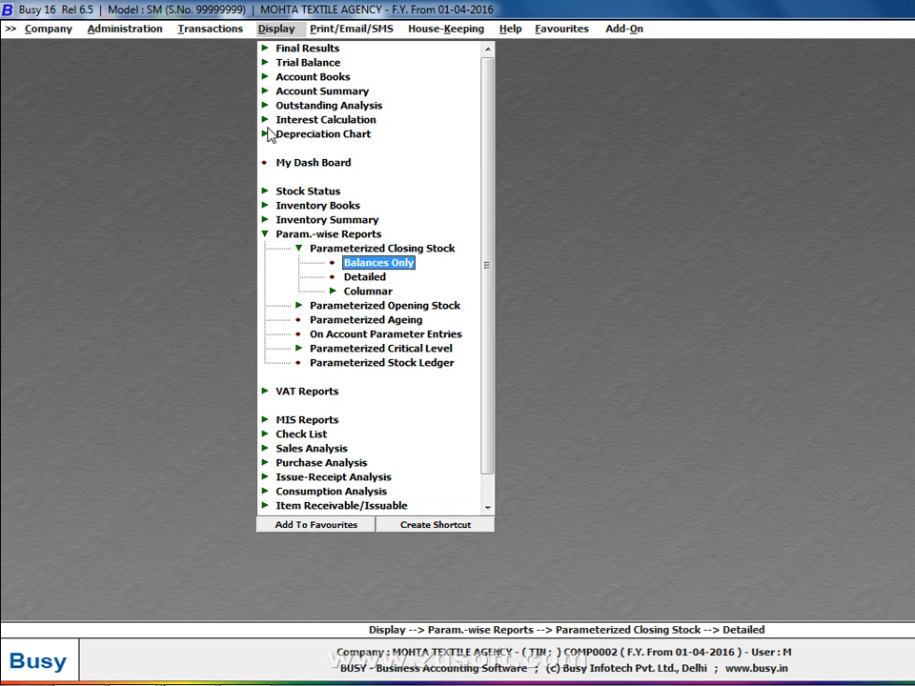
key("Down")
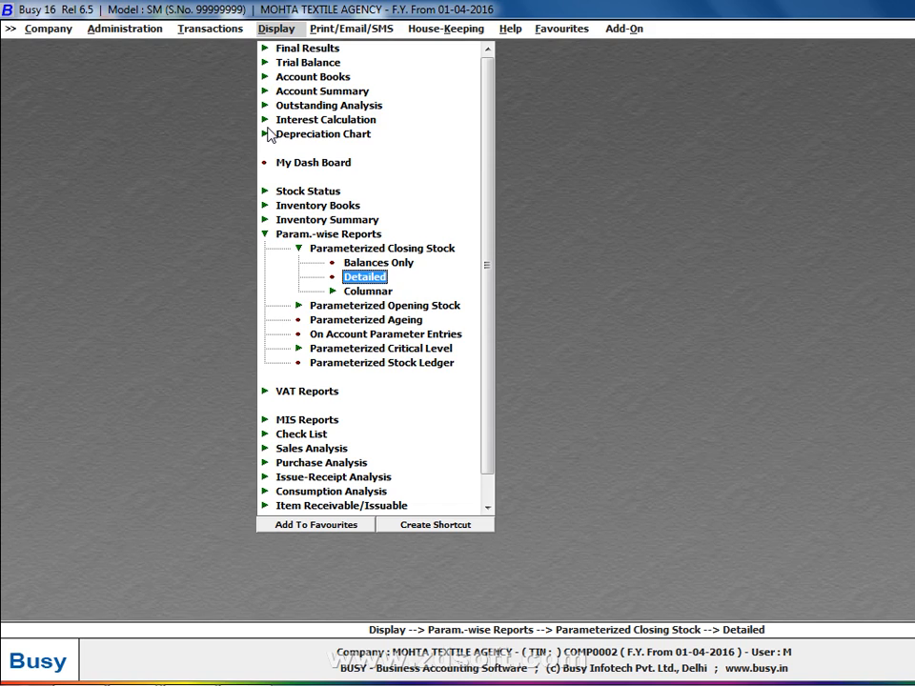
key("Up")
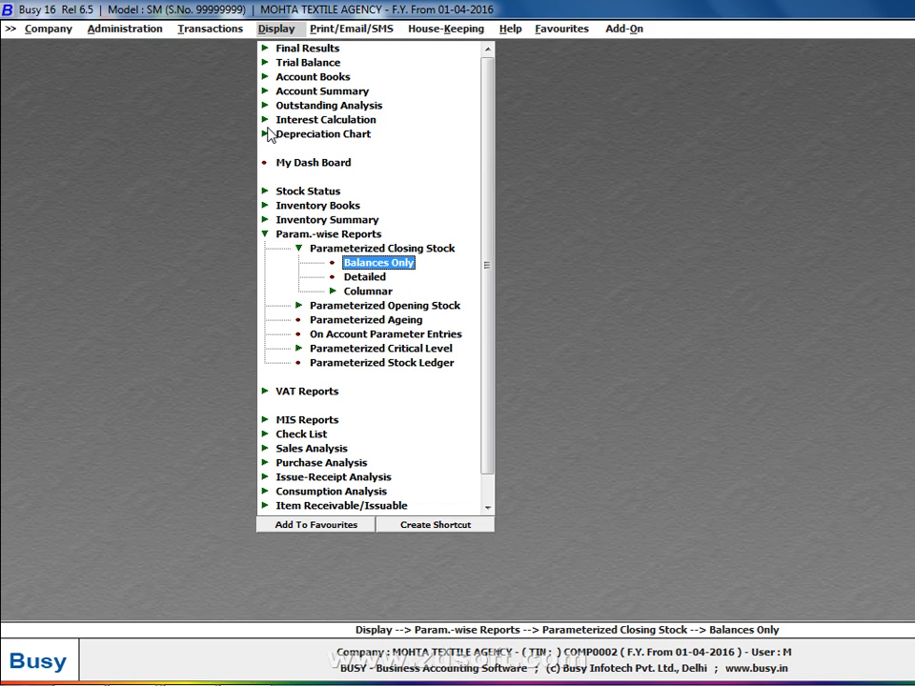
- Display the balances-only parameterized closing stock for all items as on 26-03-2017, with Show Zero Stock Items set to N
key("Return")
key("Return")
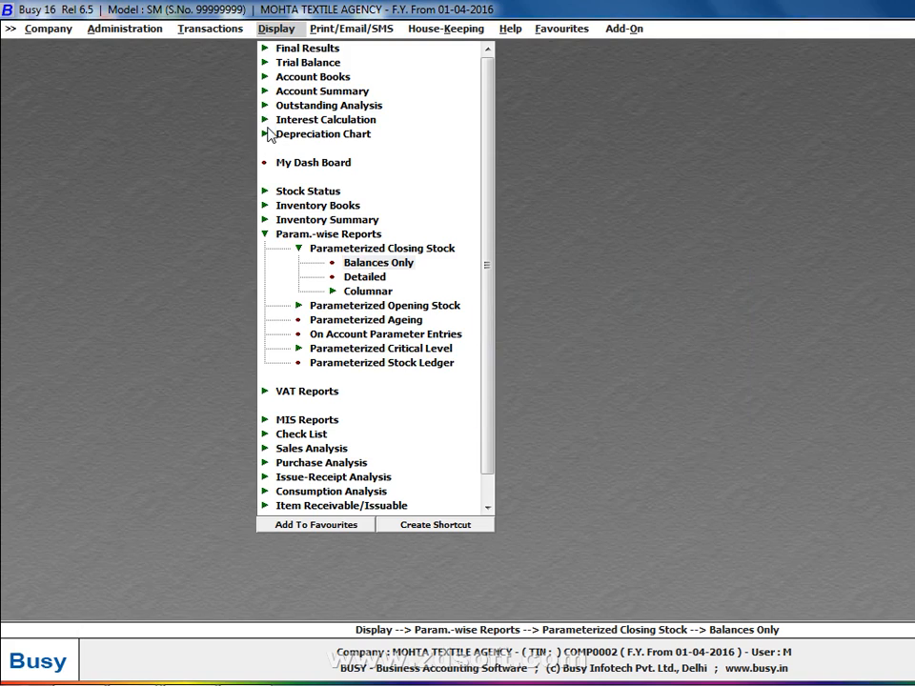
key("Return")
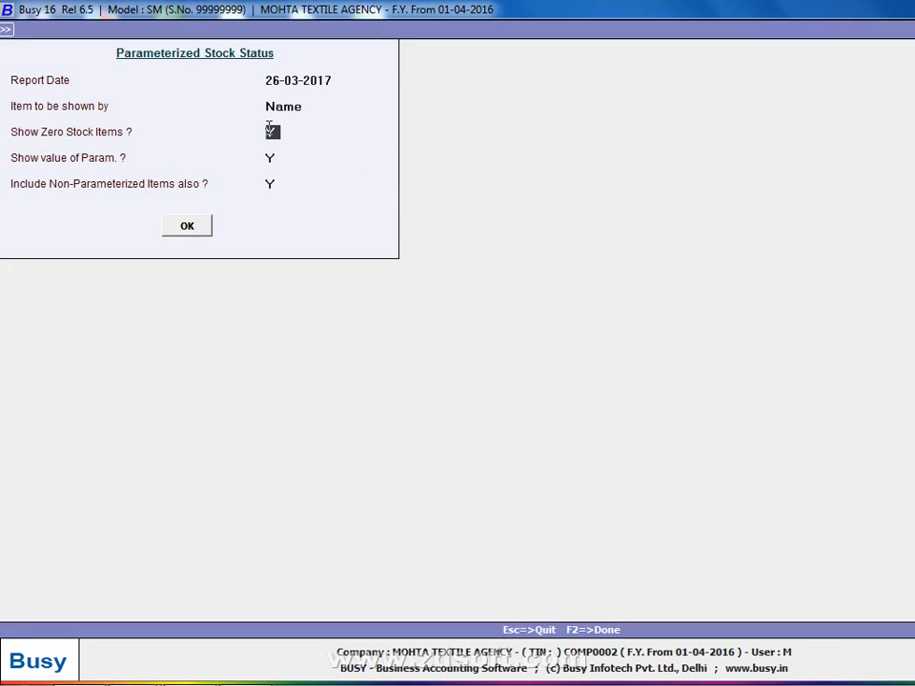
type("n")
key("Return")
key("Return")
key("Return")
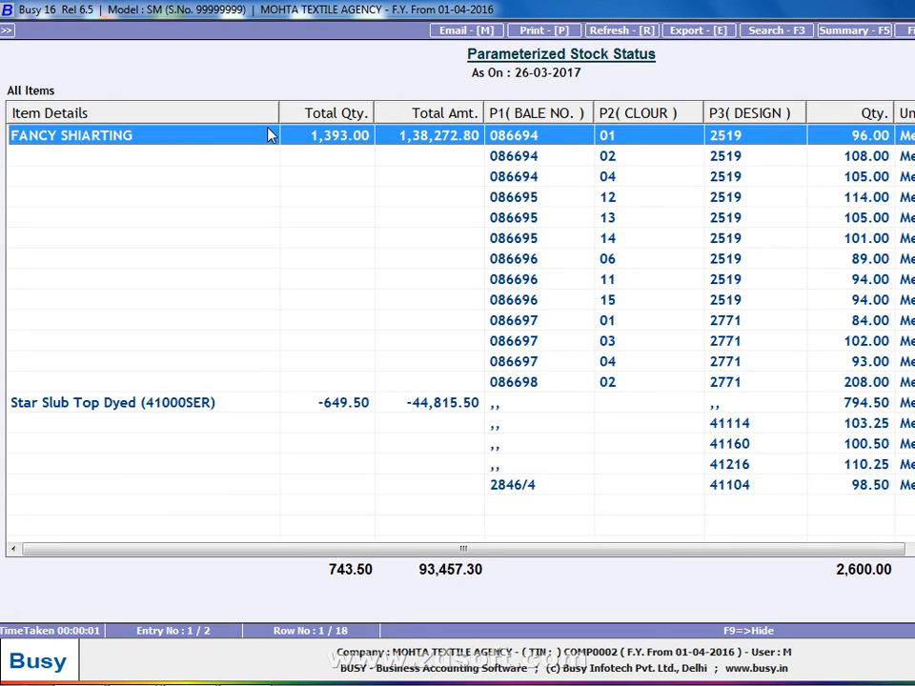
- Examine the bale, colour, design, quantity, unit and price columns of the FANCY SHIARTING stock rows
key("Right")
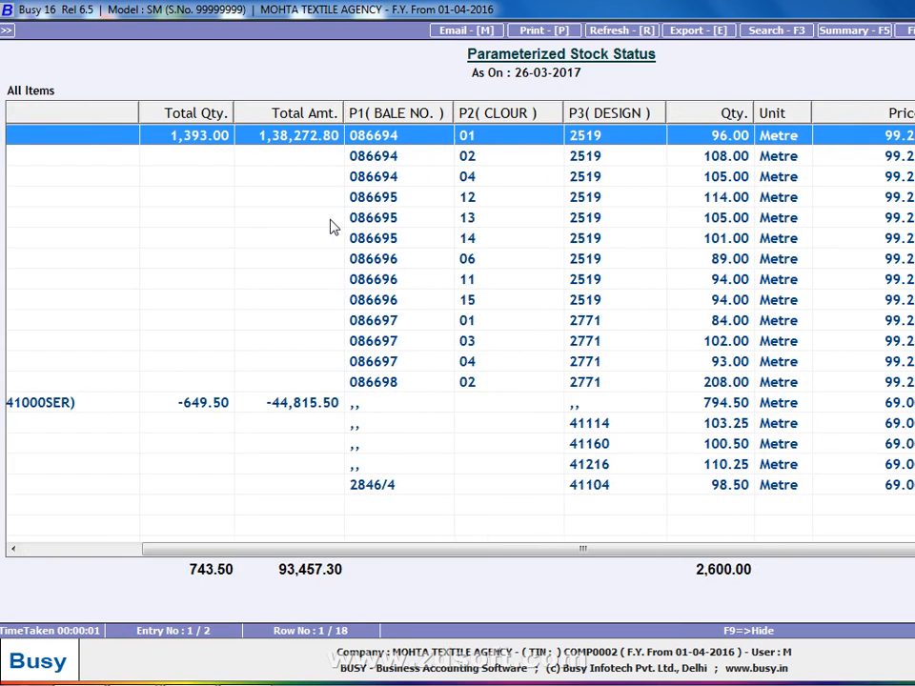
key("Left")
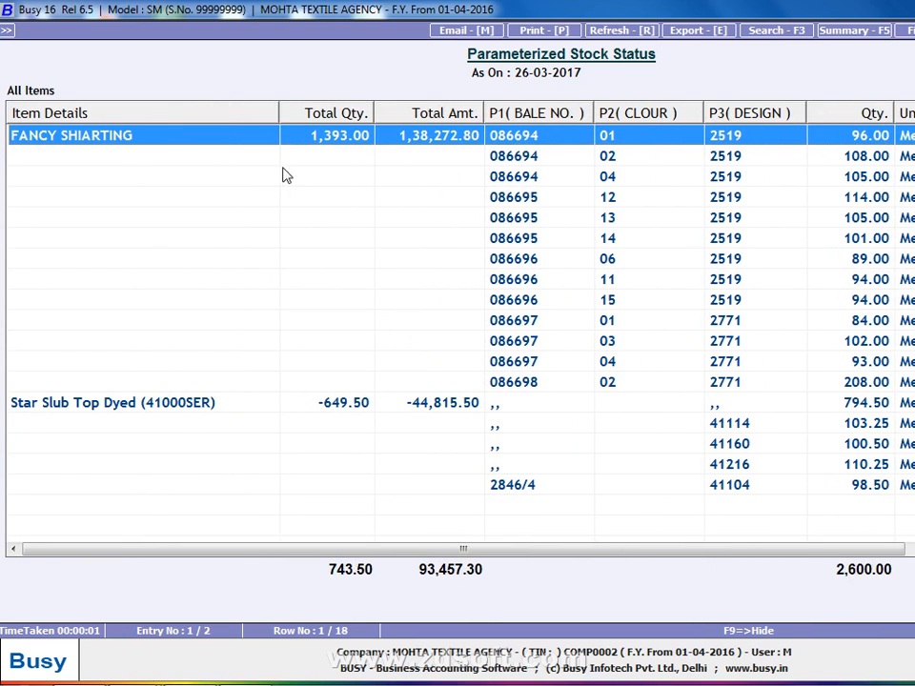
left_click(262, 192)
key("Right")
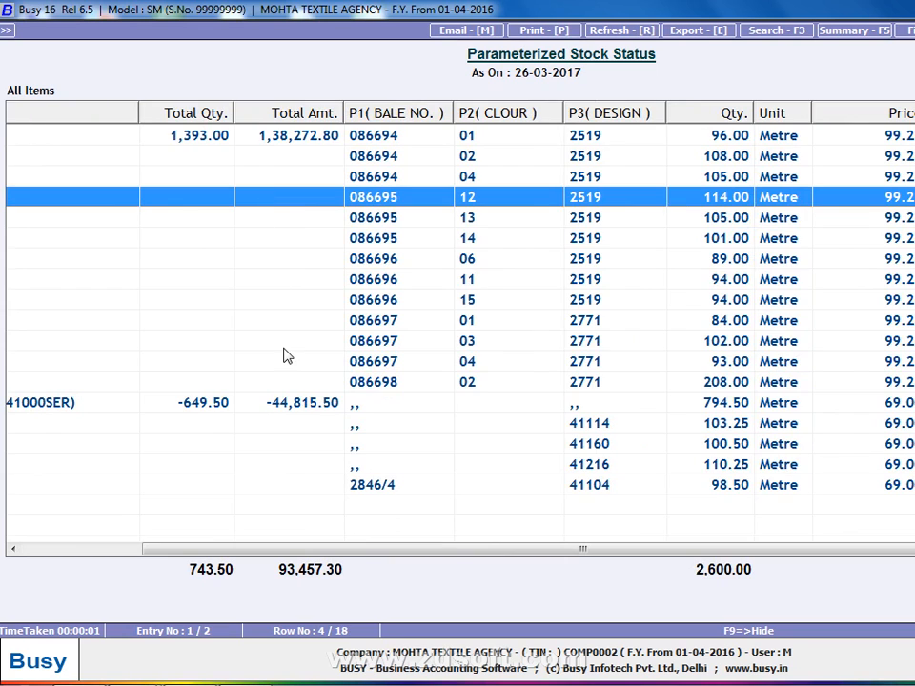
key("Left")
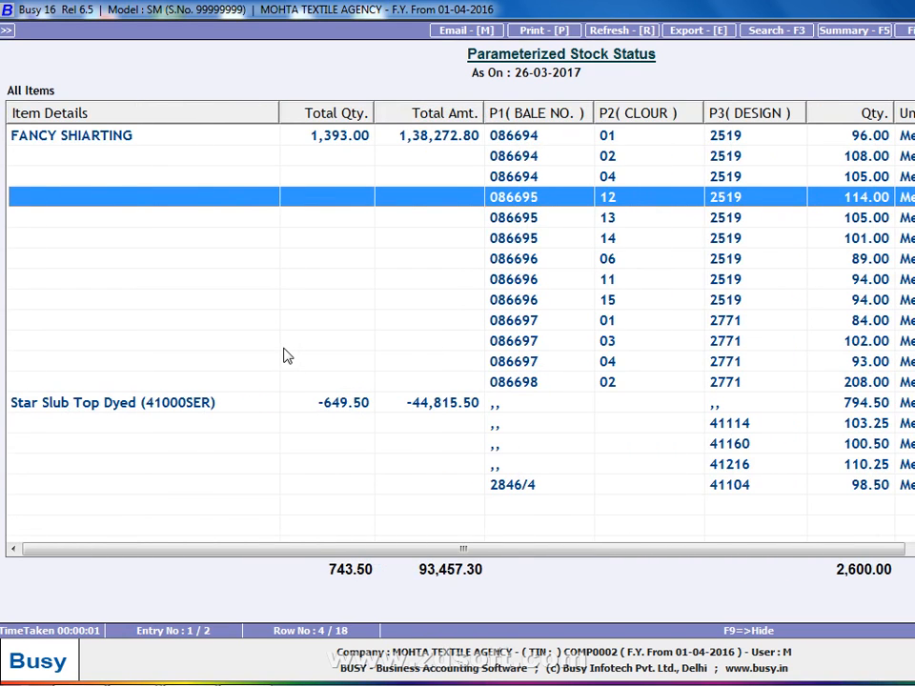
- Close the Parameterized Stock Status report and quit its options
key("Right")
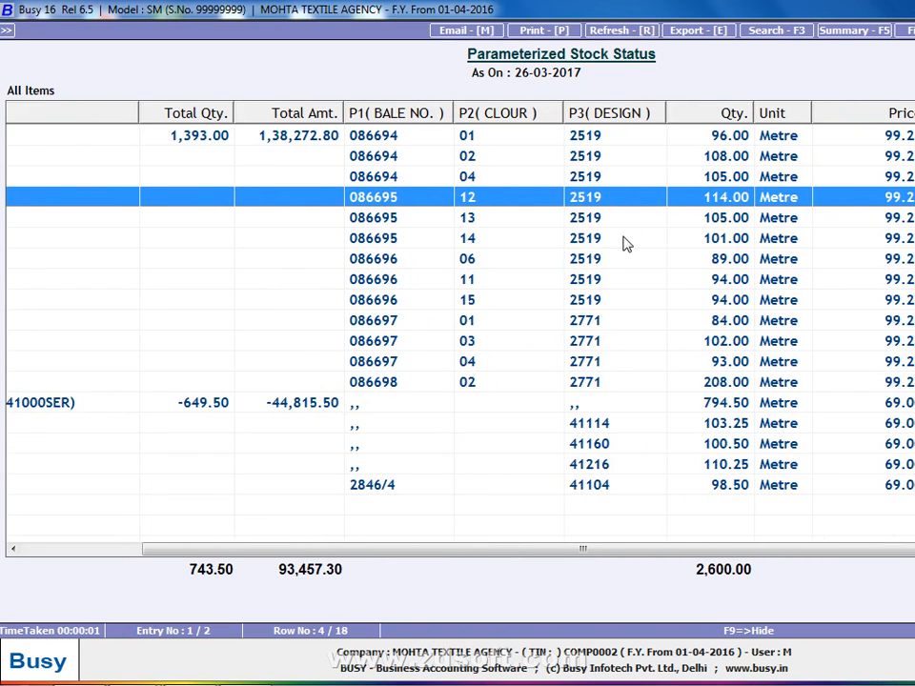
key("Left")
key("Escape")
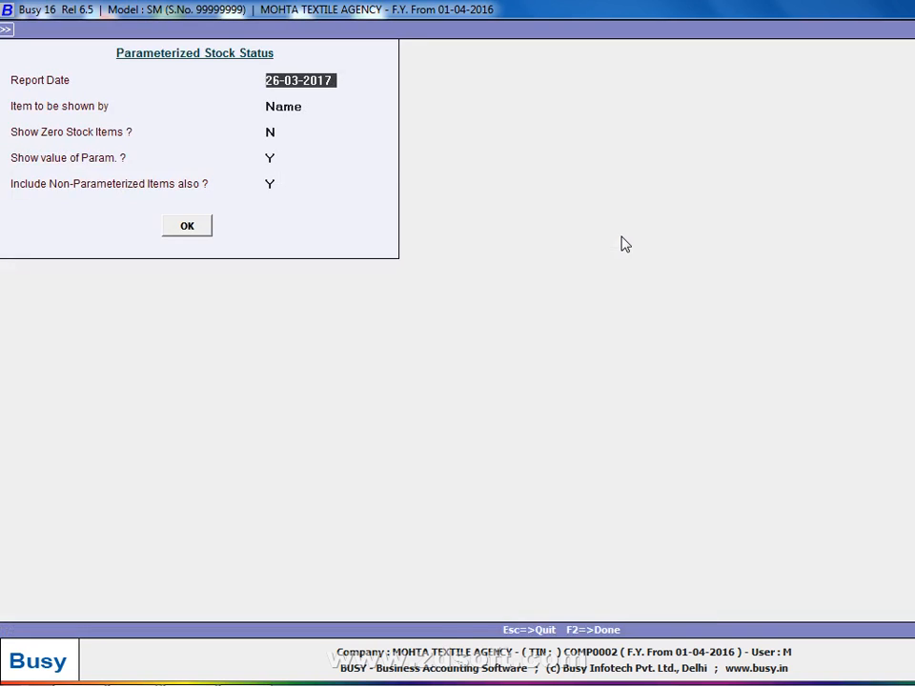
key("Escape")
key("Escape")
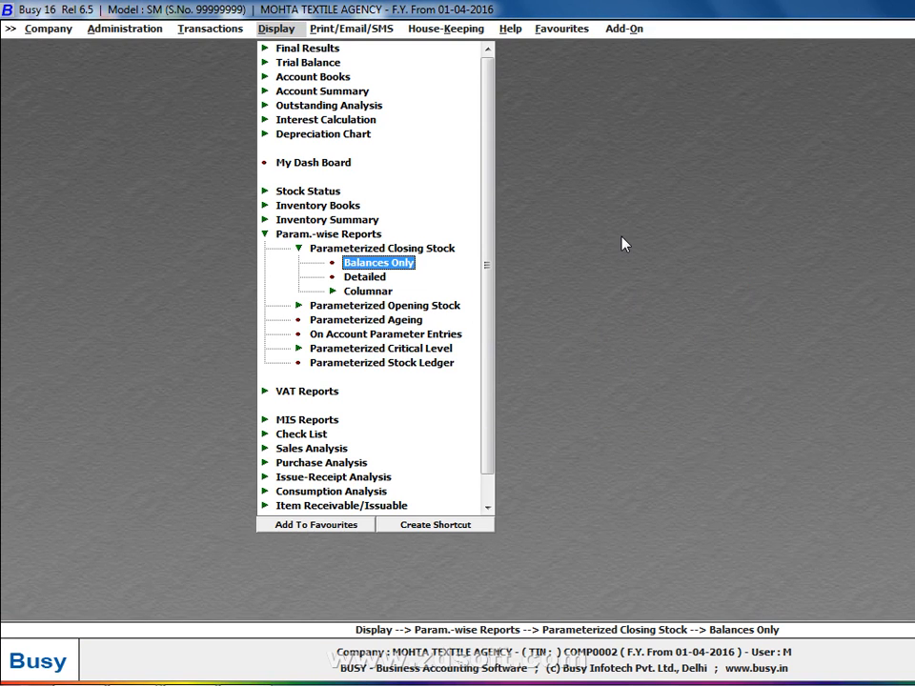
key("Escape")
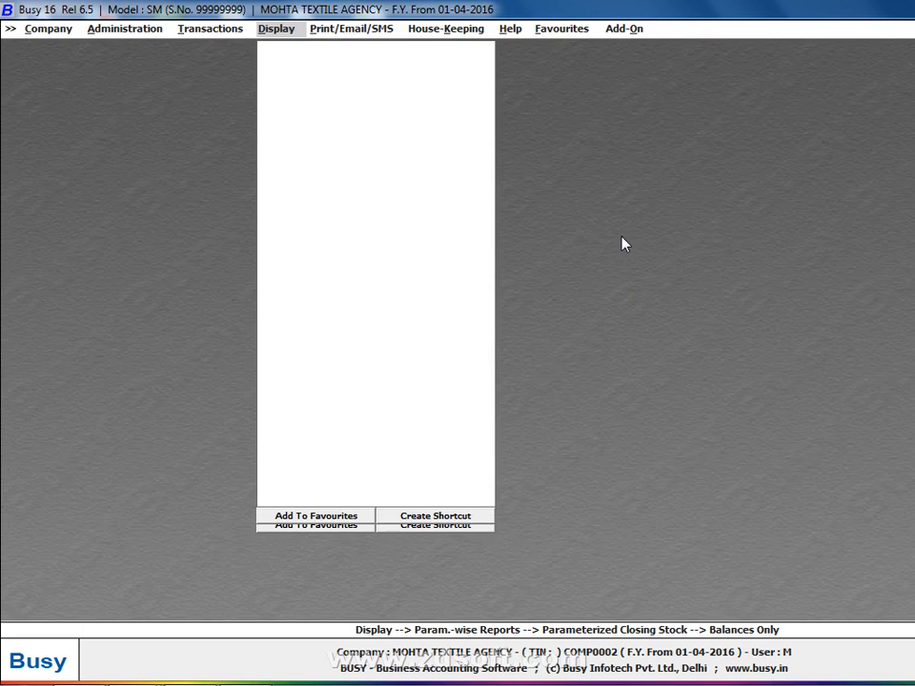
- Start a new item master and name it FANCY SHIRT CLOTH, with the same print name
key("Left")
key("Left")
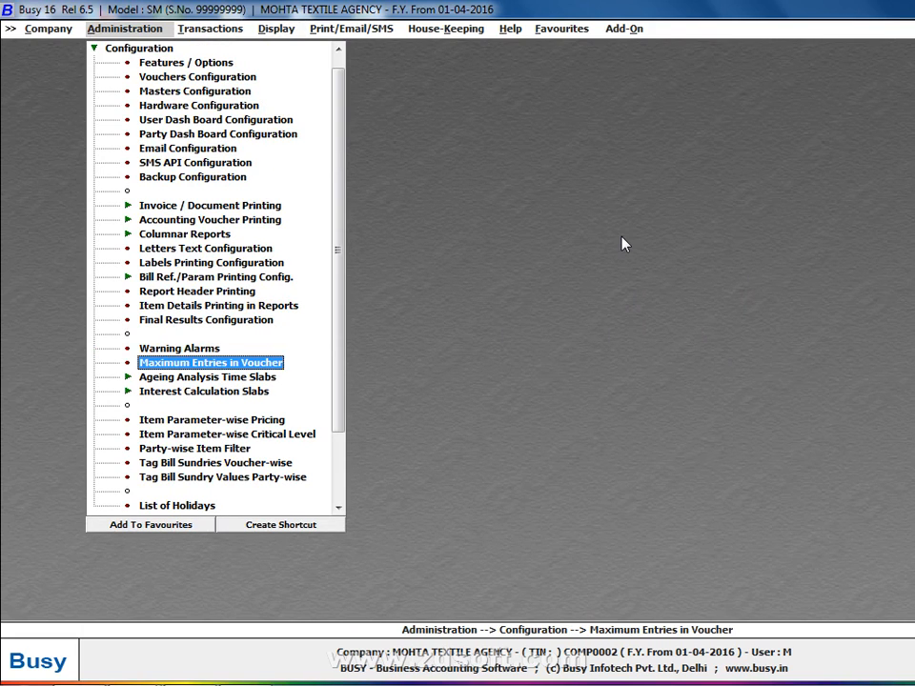
key("Escape")
key("Up")
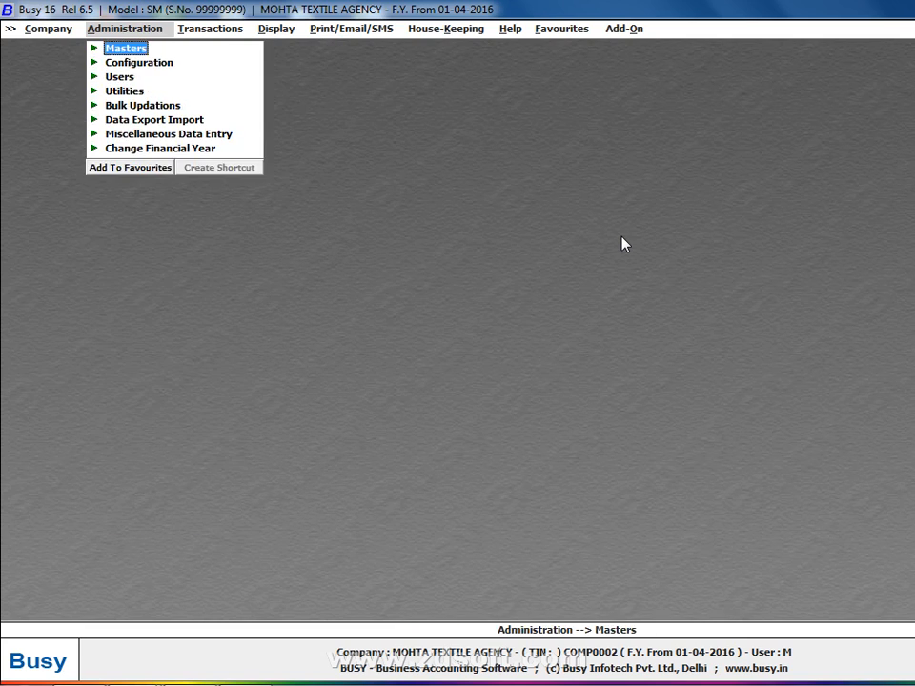
key("Return")
key("Down")
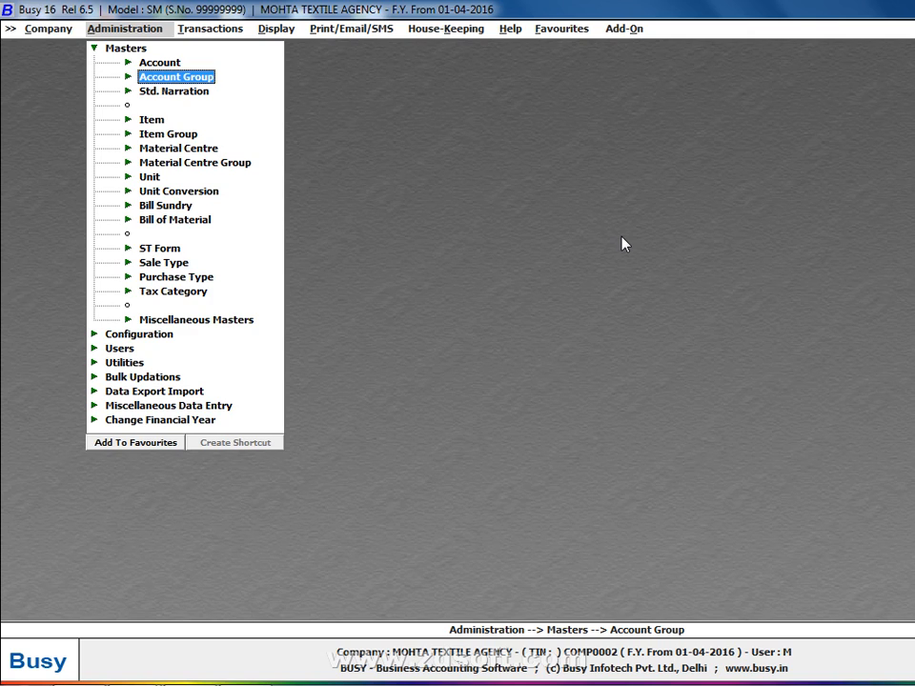
key("Down")
key("Down")
key("Return")
key("Return")
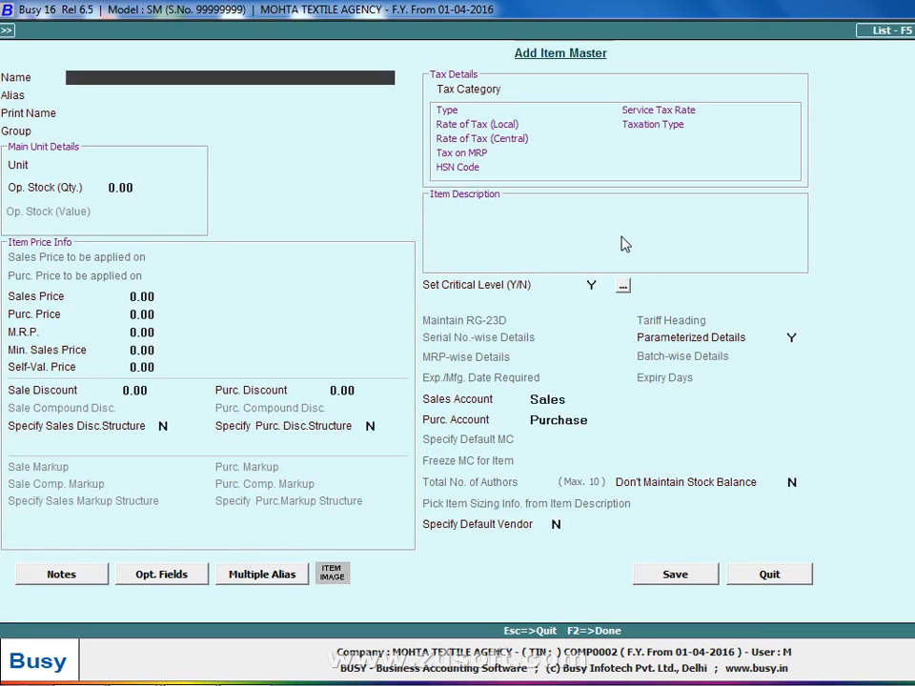
type("FANCY SHIR")
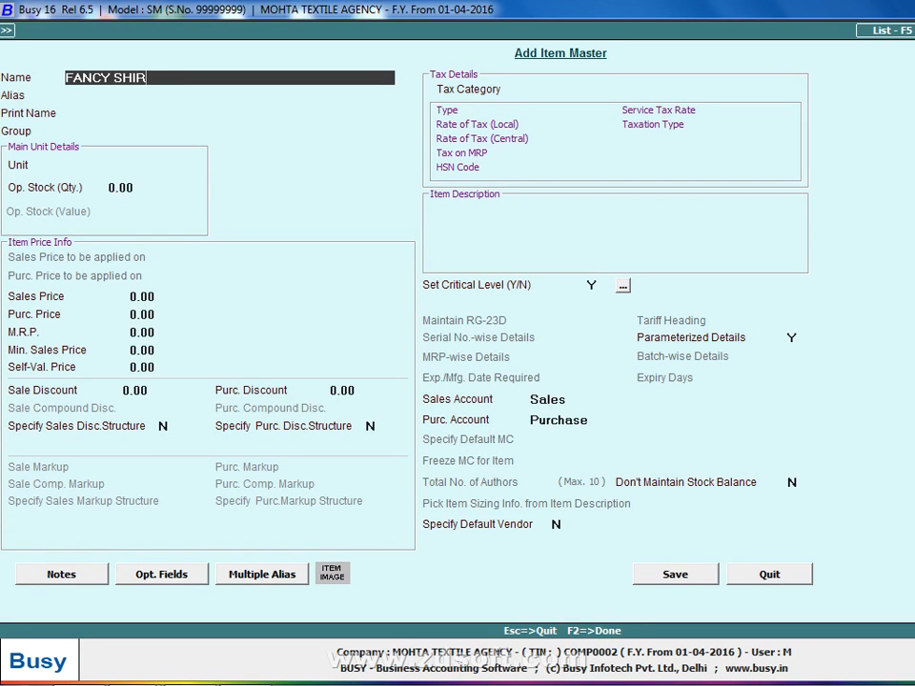
type("T CLOTH")
key("Return")
key("Return")
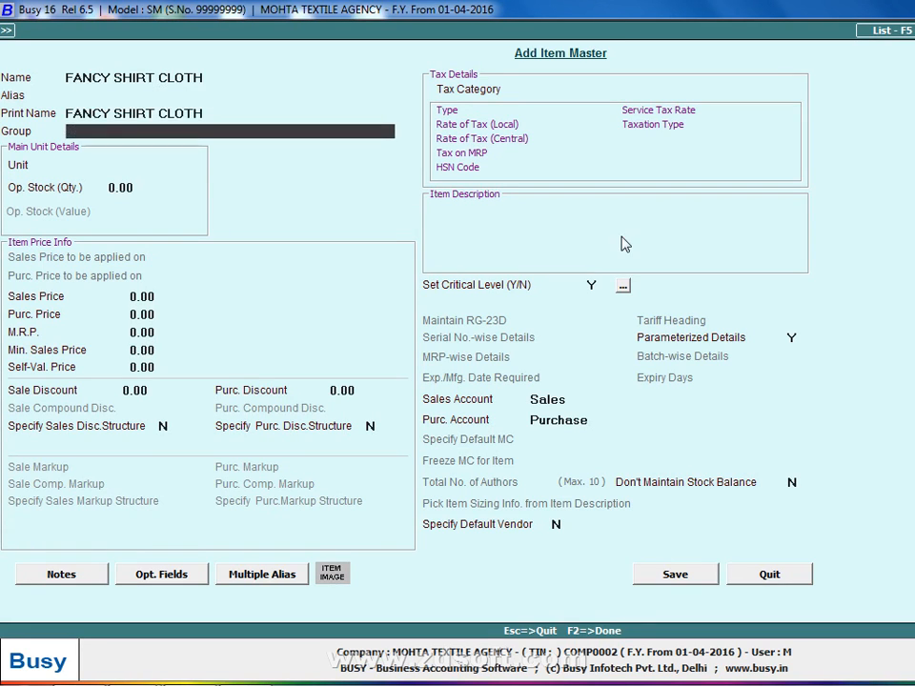
- Create FANCY as a primary item group from the item form and assign it to the new item
key("F3")
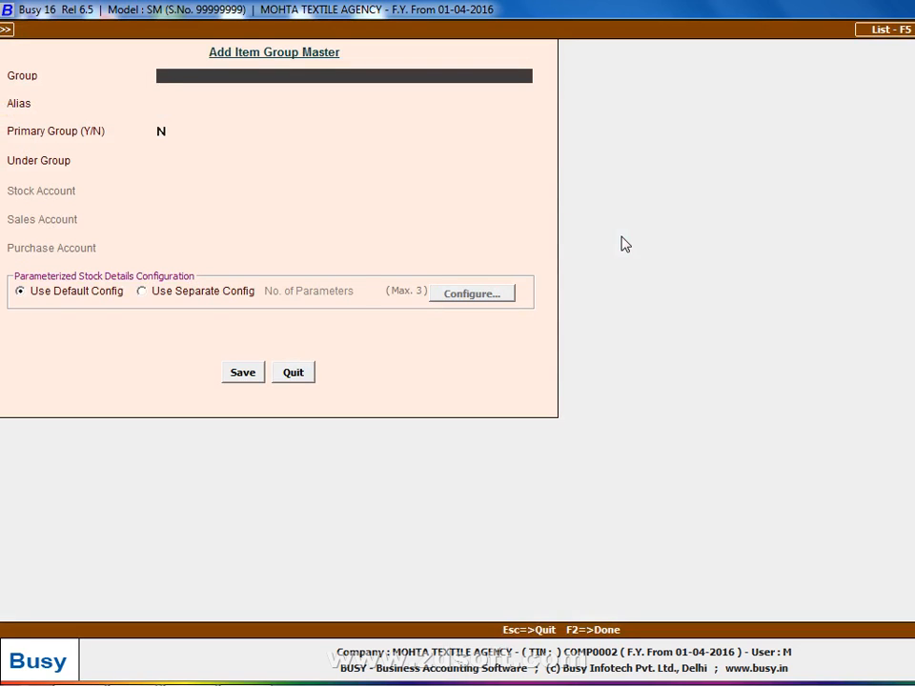
type("FANCY")
key("Return")
key("Return")
key("F2")
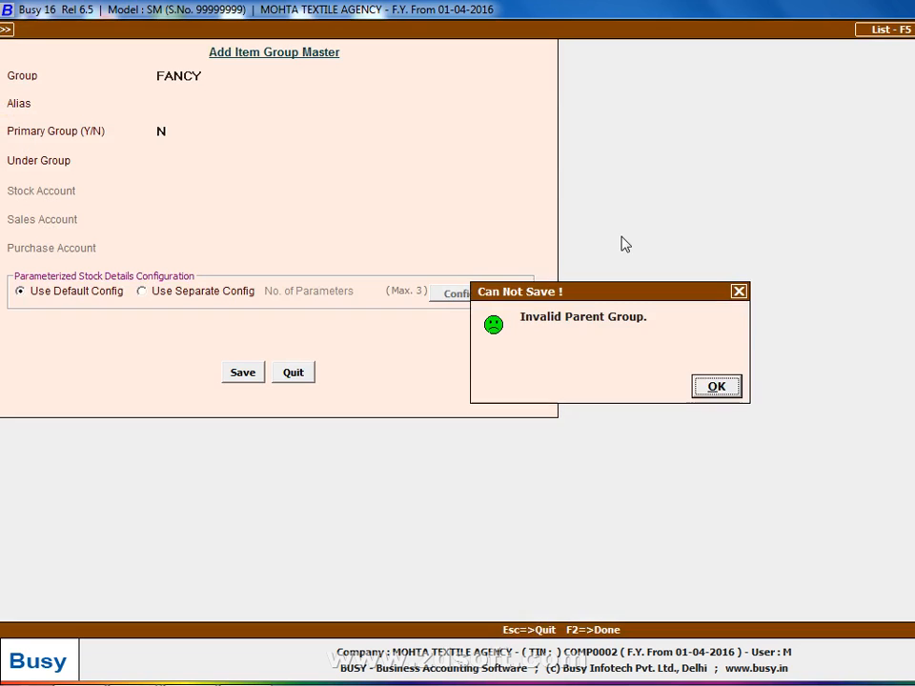
key("Return")
key("Return")
key("Return")
type("y")
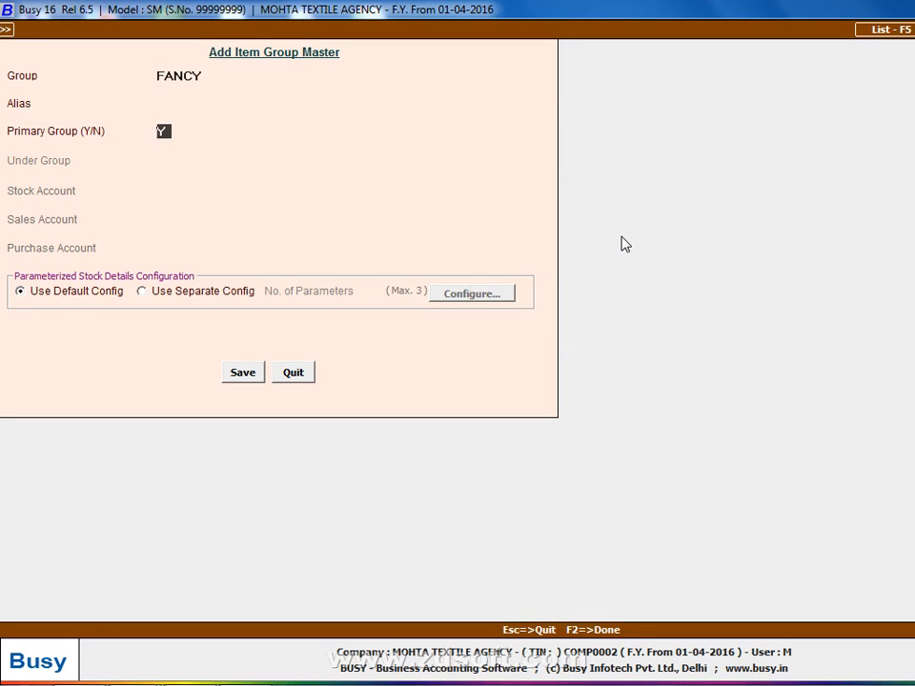
key("Return")
key("F2")
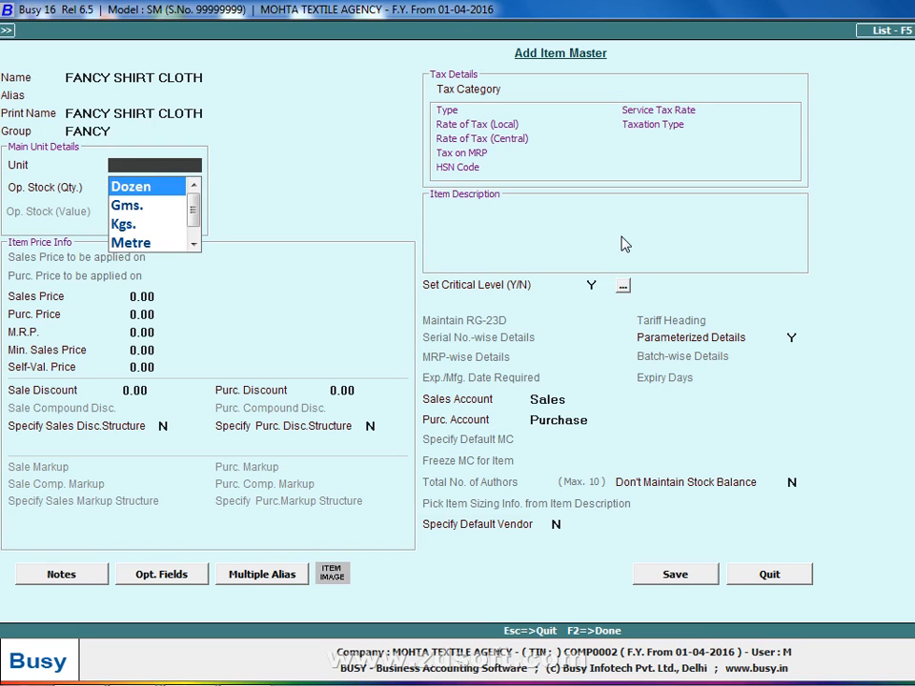
- Set the item's unit to Metre and its opening stock quantity to 1500, opening the parameterized stock details
type("m")
key("Return")
key("Return")
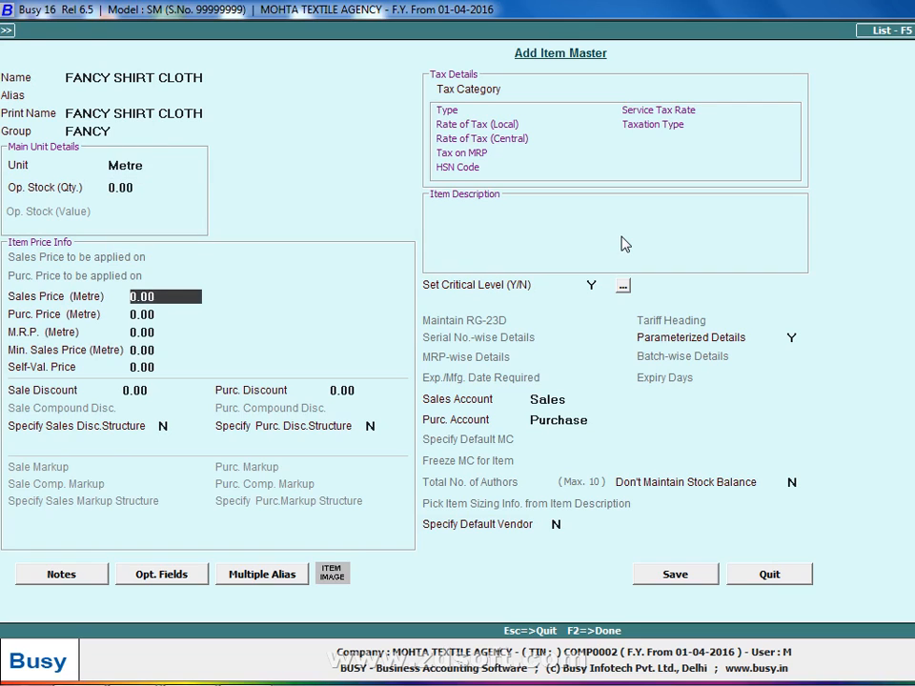
key("Up")
key("Up")
key("Return")
type("1500")
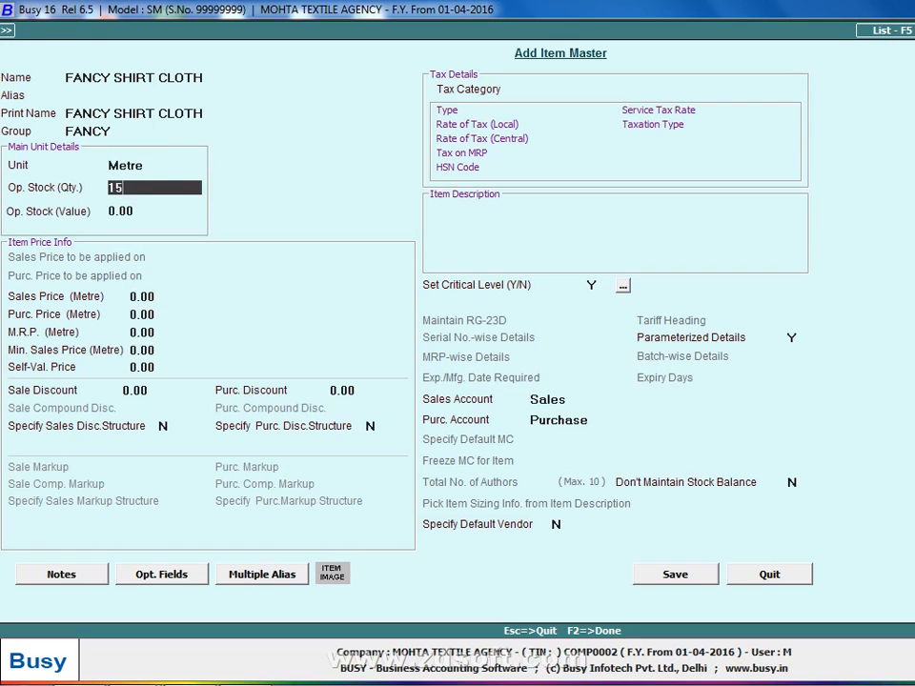
key("Return")
key("Return")
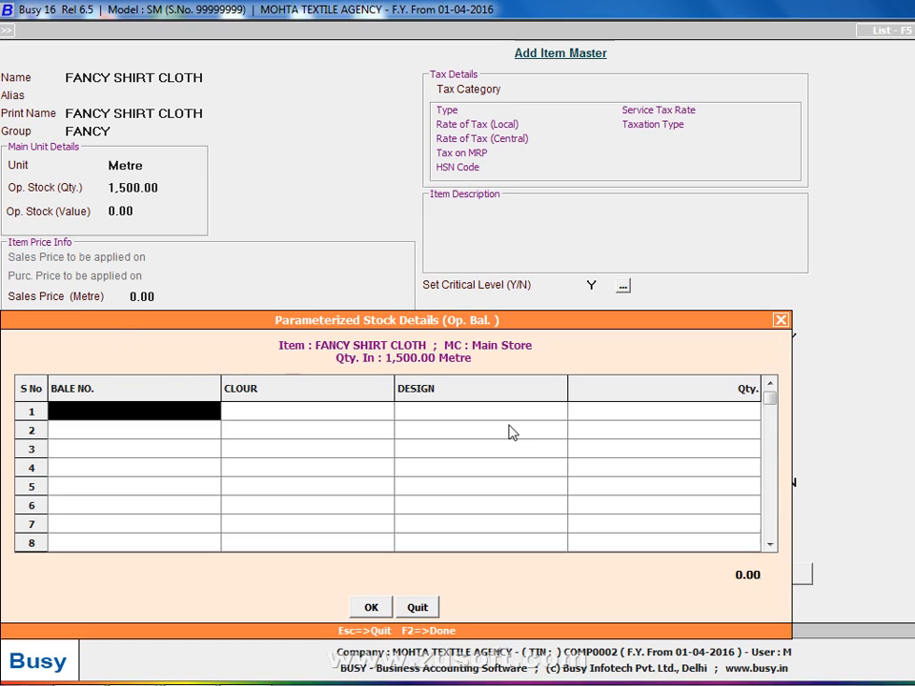
- Check the final rows of the opening-balance parameter grid, then quit the new item without saving
left_click_drag(769, 400, 770, 532)
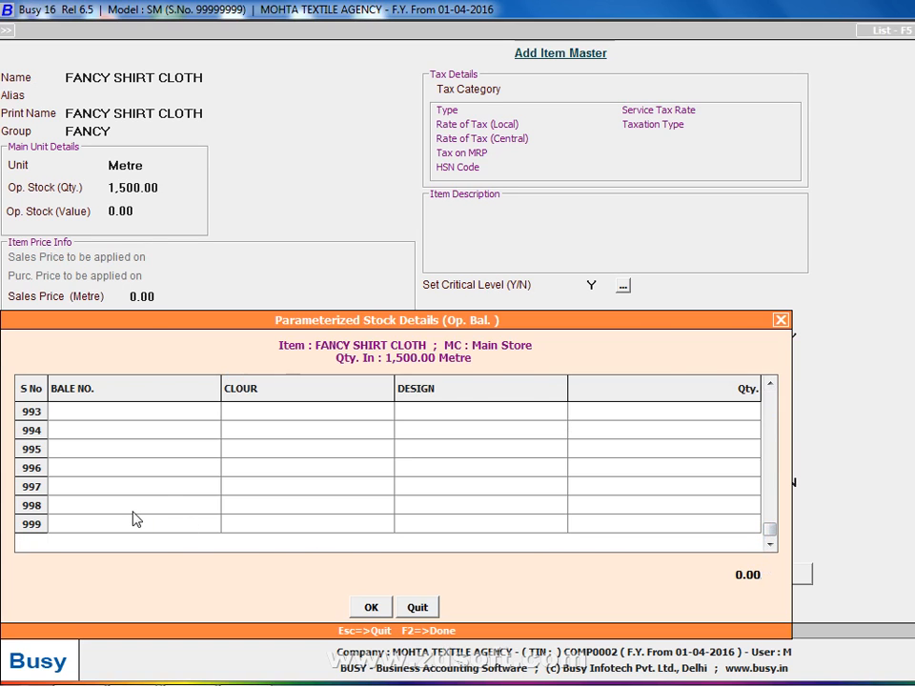
key("Escape")
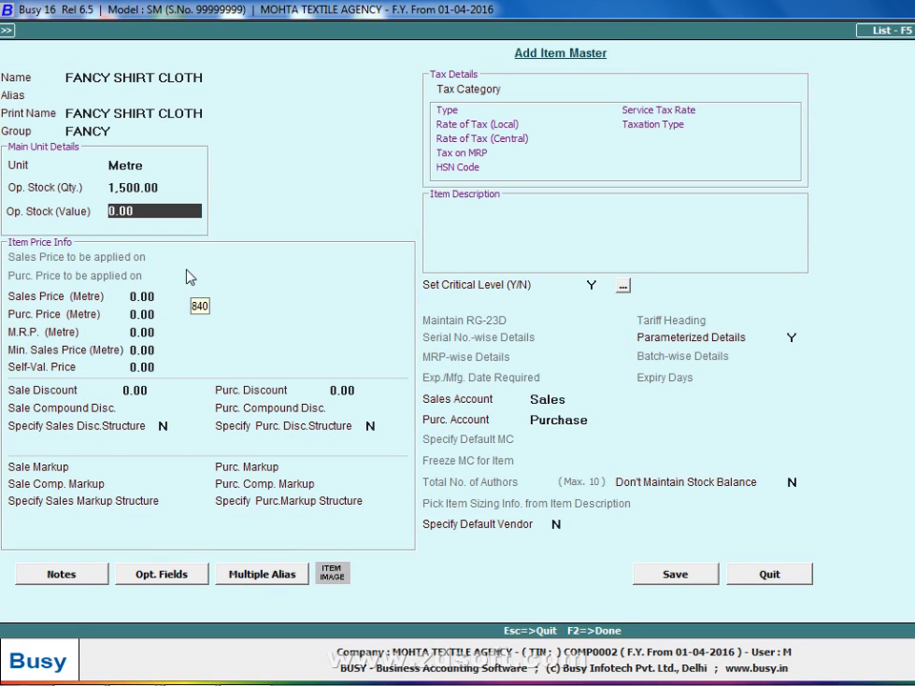
key("Escape")
key("Escape")
key("Escape")
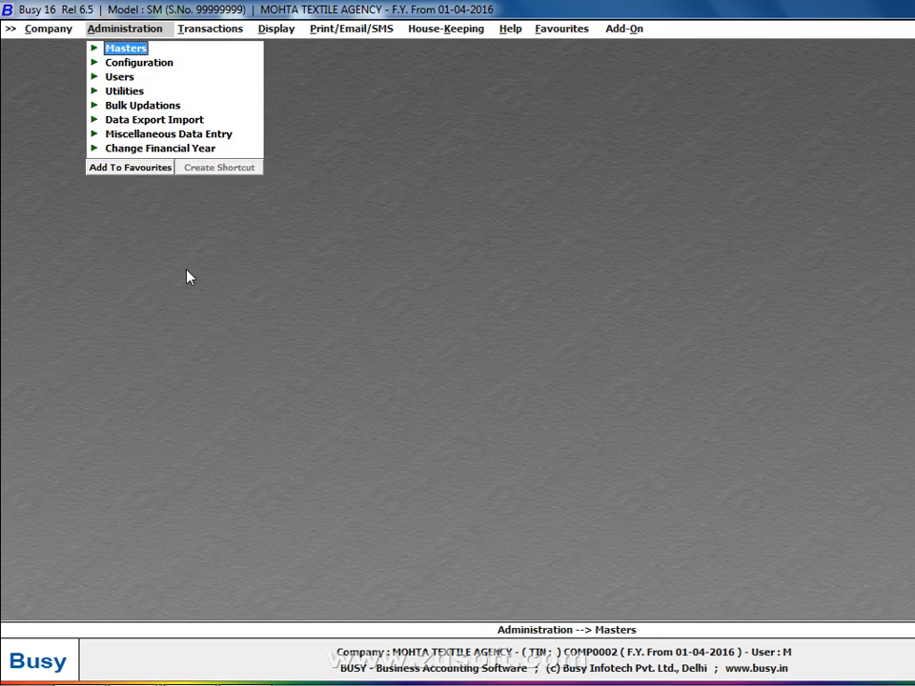
key("Right")
key("Right")
key("Down")
key("Down")
key("Down")
key("Down")
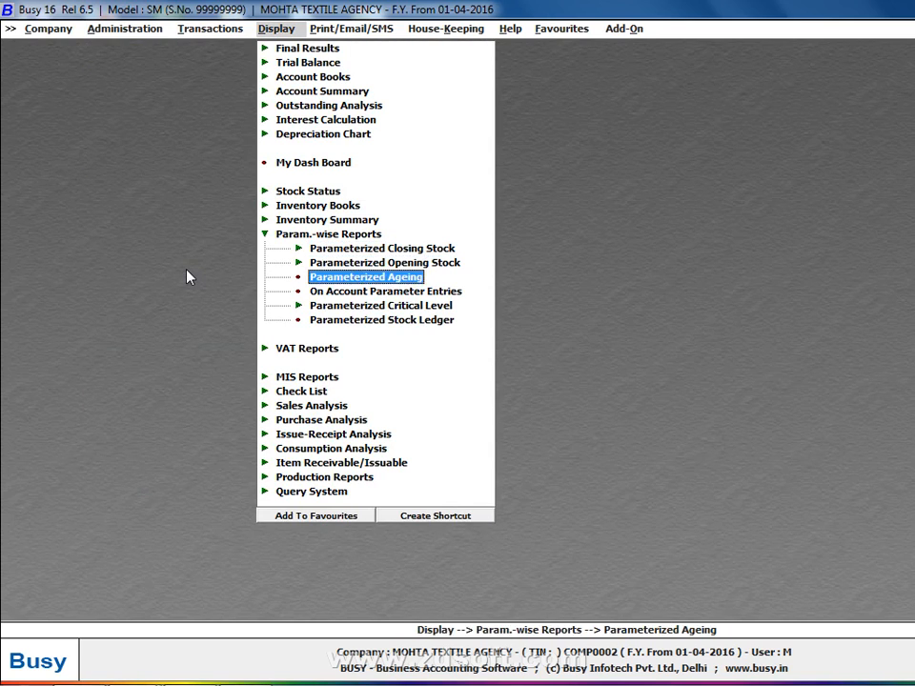
key("Up")
key("Up")
key("Up")
key("Up")
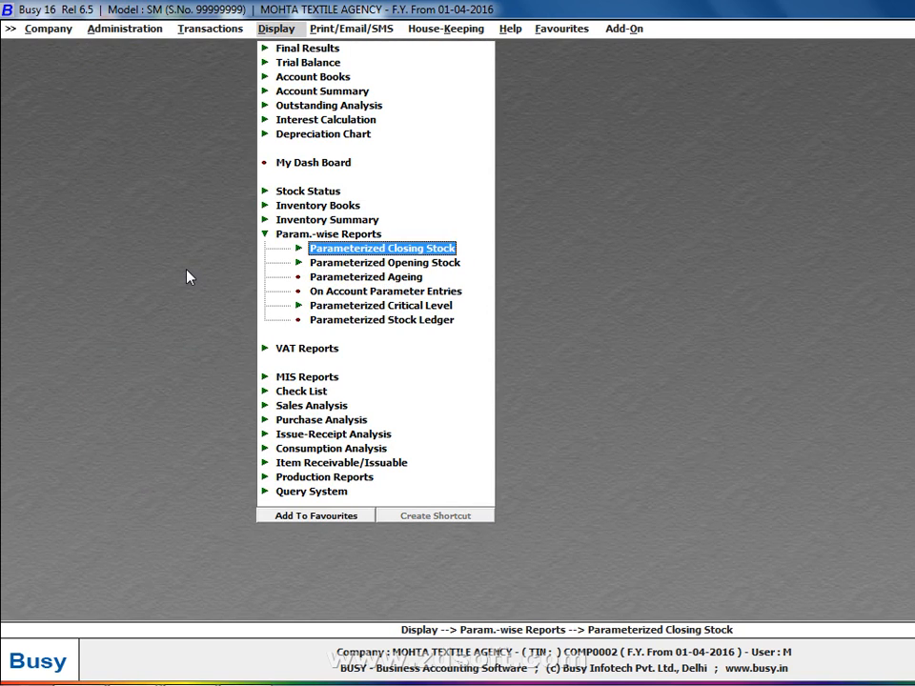
key("Down")
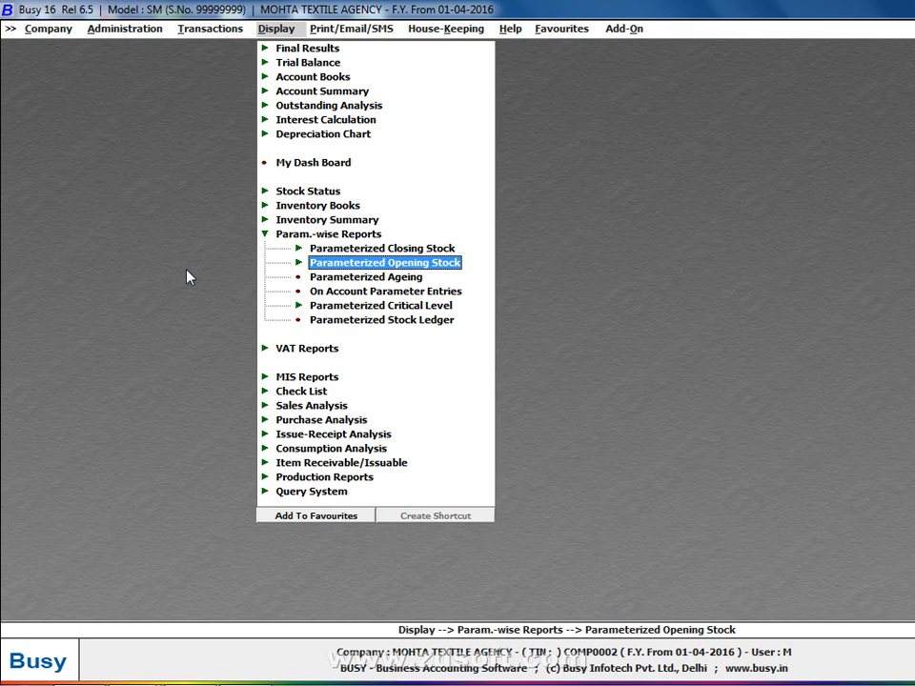
key("Left")
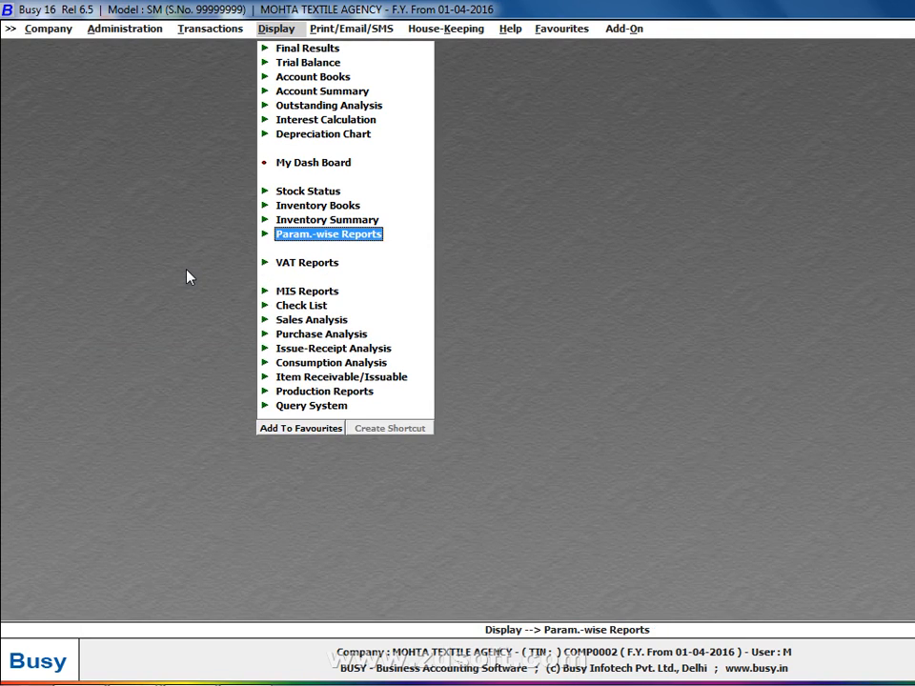
key("Up")
key("Up")
key("Up")
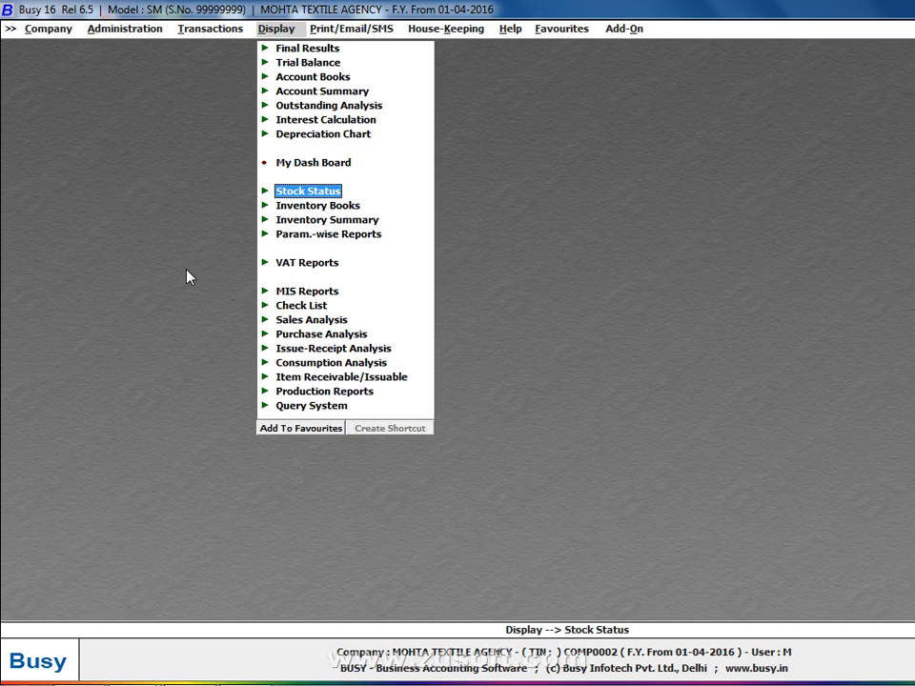
- Open a new stock journal voucher in the Main series and quit it without saving
key("Left")
key("Down")
key("Down")
key("Down")
key("Down")
key("Down")
key("Down")
key("Down")
key("Down")
key("Down")
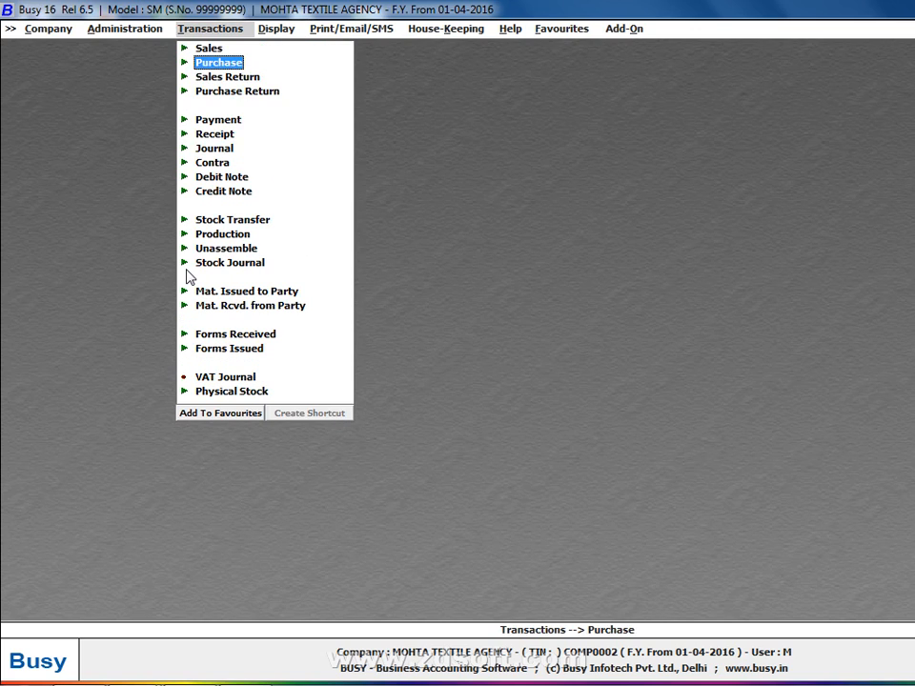
left_click(186, 272)
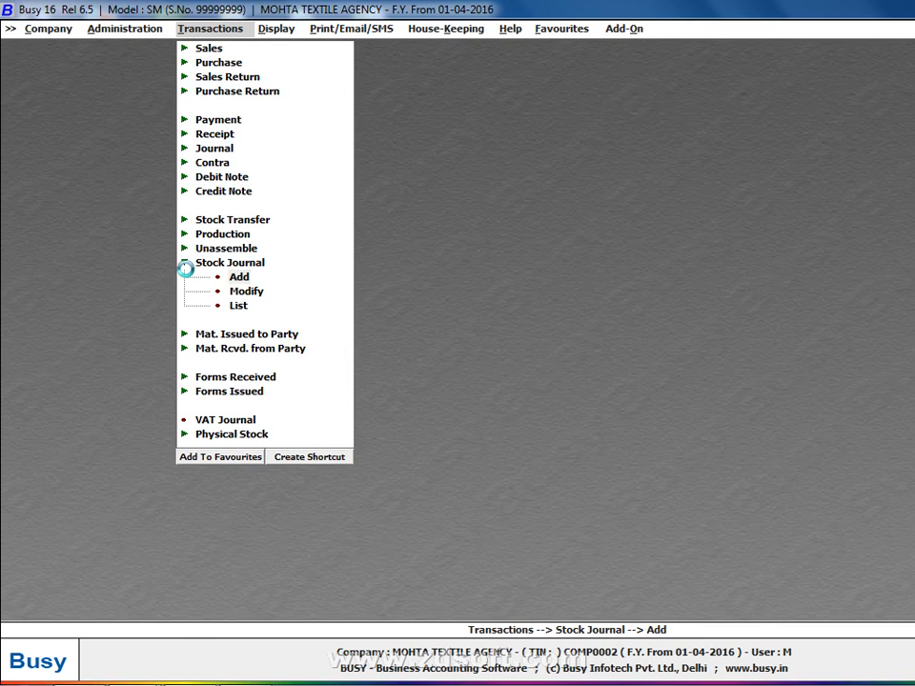
key("Return")
key("Return")
type("6")
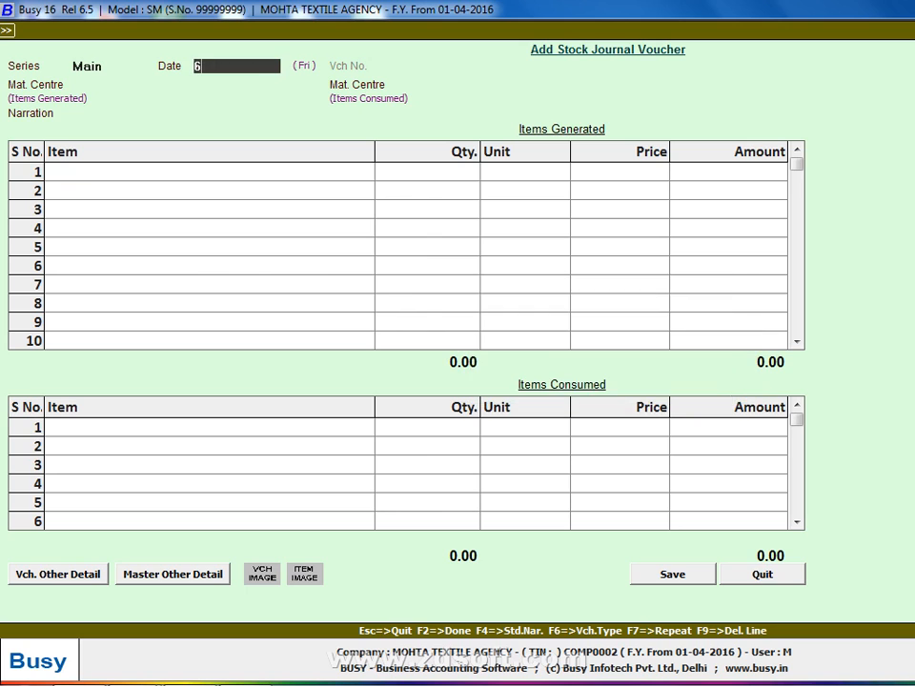
key("Return")
key("Return")
key("Escape")
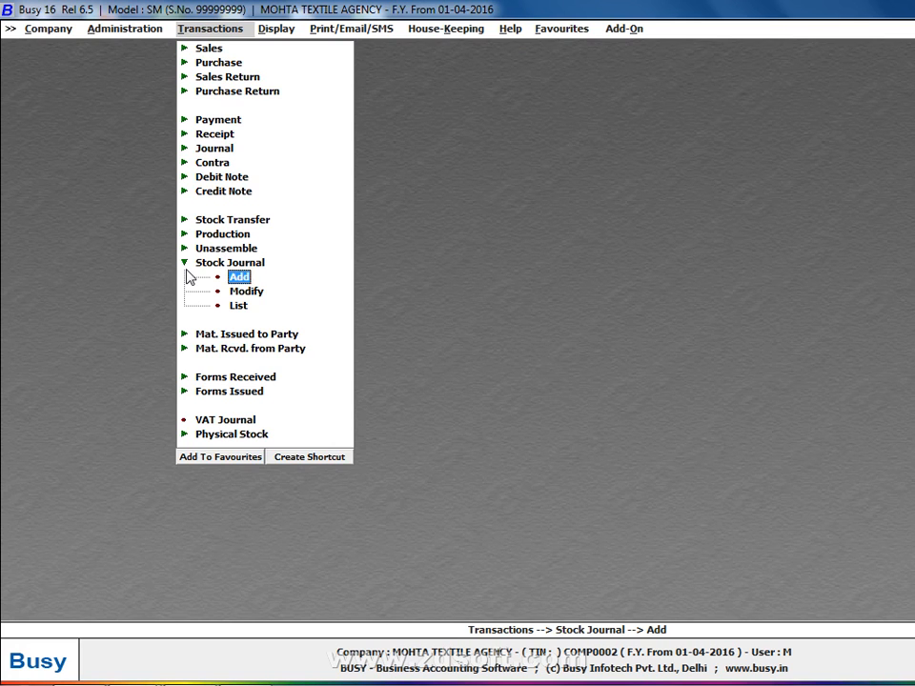
- Open a blank material centre master for adding a new material centre
key("Escape")
key("Escape")
key("Down")
key("Down")
key("Down")
key("Down")
key("Down")
key("Down")
key("Down")
key("Down")
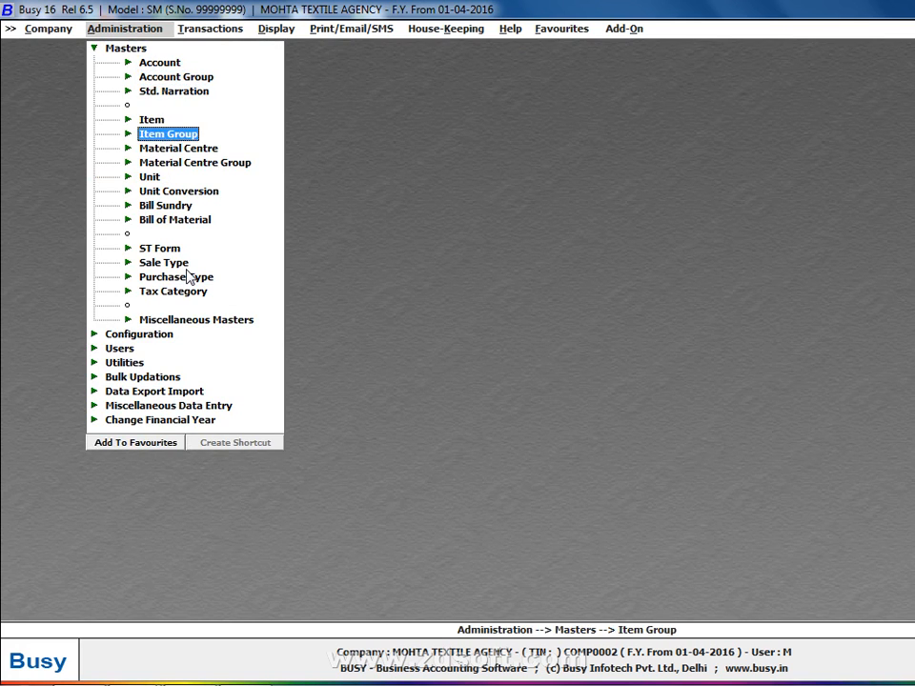
key("Up")
key("Up")
key("Return")
key("Return")
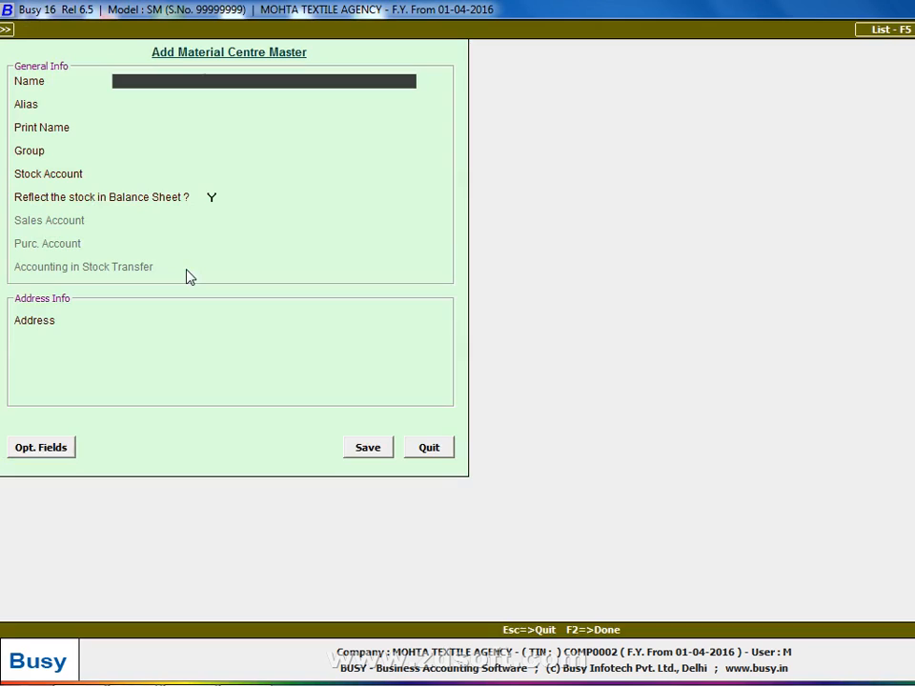
- Create the material centre 1ST FLOOR in the Production Floors group with Stock as its stock account
type("1ST FLOOR")
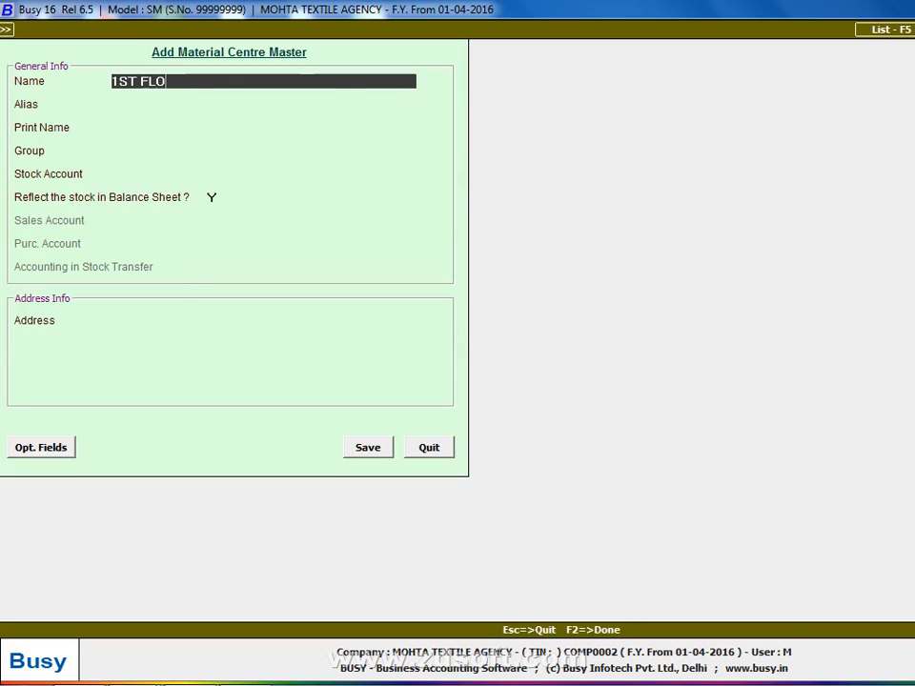
key("Return")
key("Return")
key("Down")
key("Return")
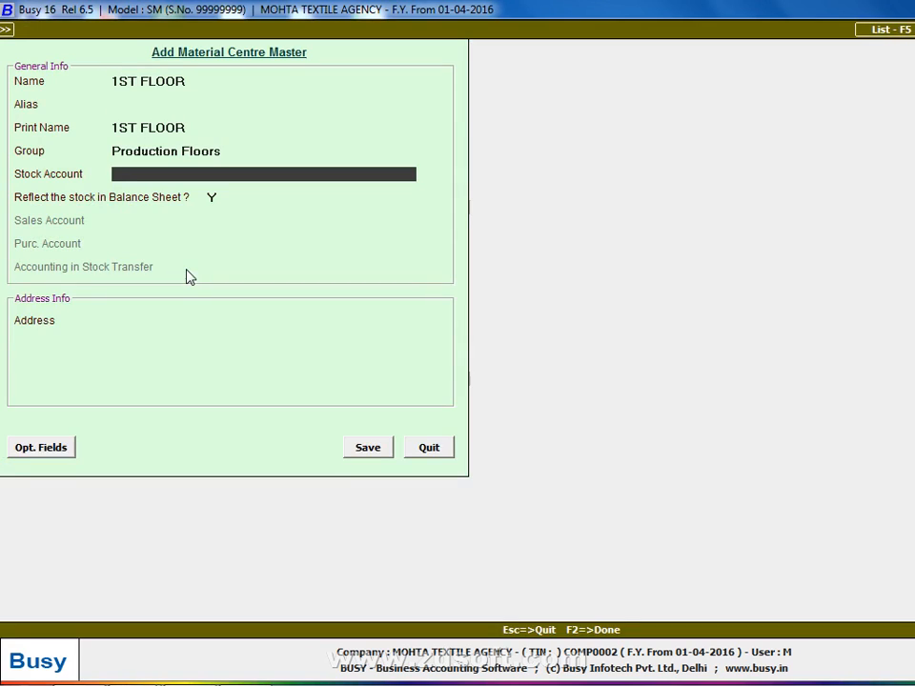
key("Return")
key("Return")
key("Return")
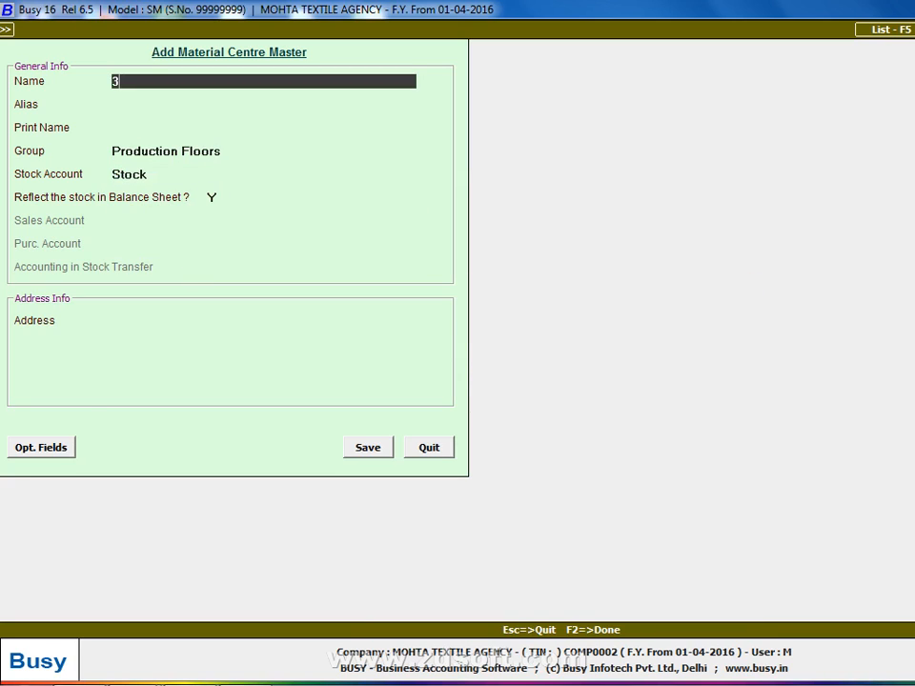
- Create the material centre 2ND FLOOR, keeping the Production Floors group and the Stock account
type("2ND FLOOR")
key("Return")
key("Return")
key("Return")
key("Return")
key("Return")
key("Return")
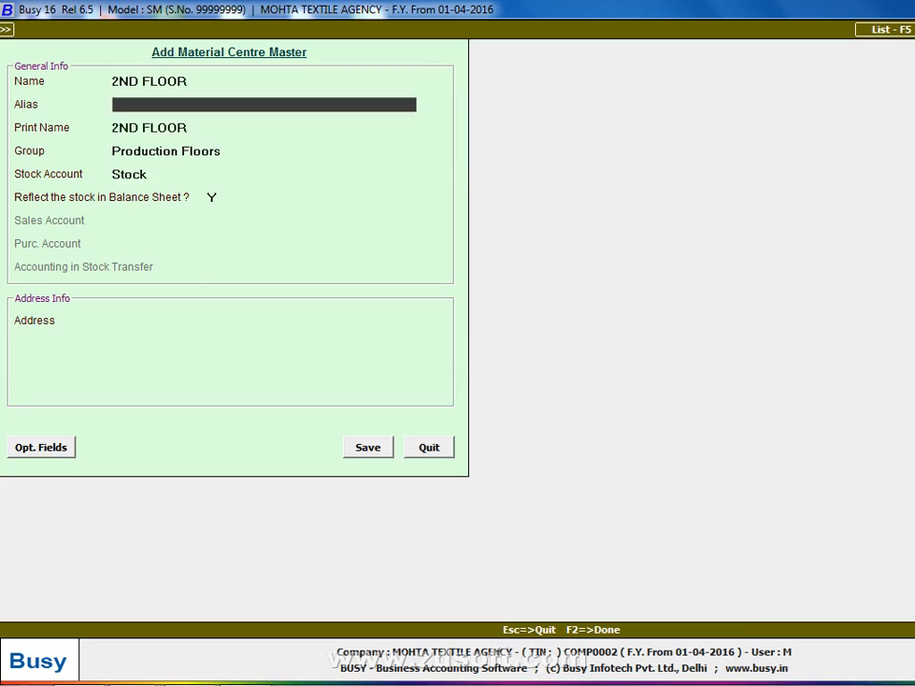
- Finish and save the 2ND FLOOR material centre, leaving its alias blank
key("Return")
key("Return")
key("Return")
key("Return")
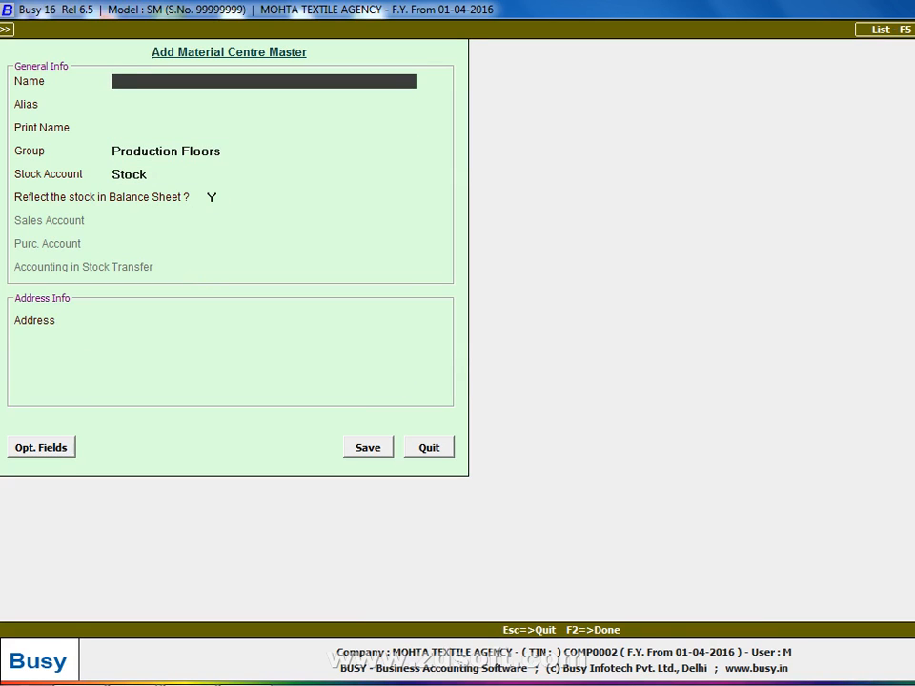
- Create the material centre 3ST FLOOR in the Production Floors group with the Stock account, and leave material centre entry
type("3ST FLOOR")
key("Return")
key("Return")
key("Return")
key("Return")
key("Return")
key("Return")
key("Return")
key("Return")
key("Return")
key("Return")
key("Return")
key("Escape")
key("Escape")
key("Escape")
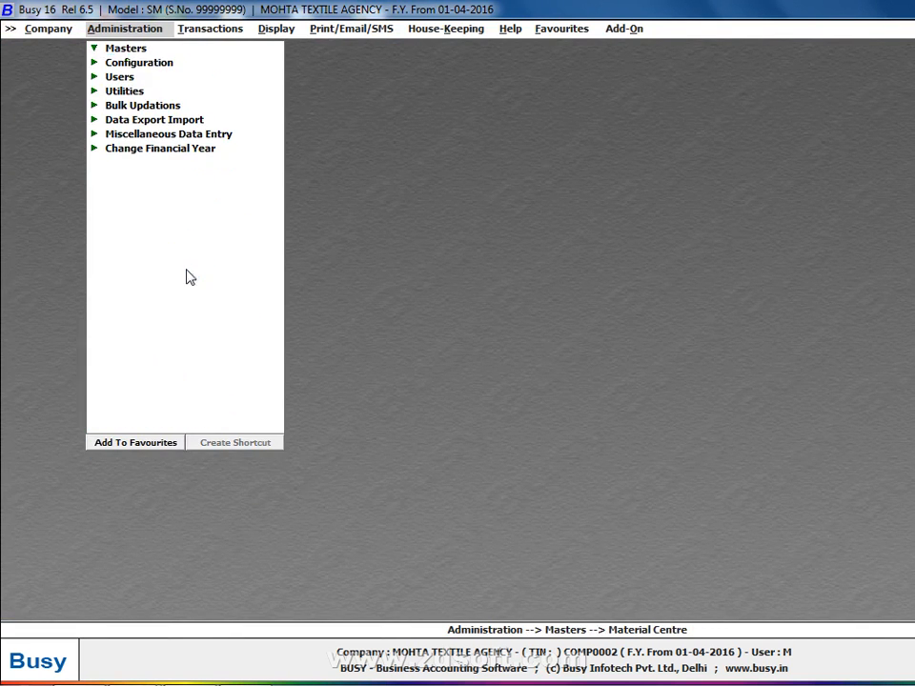
- Open the grouped closing stock report's item scope choice and cancel it
key("Right")
key("Right")
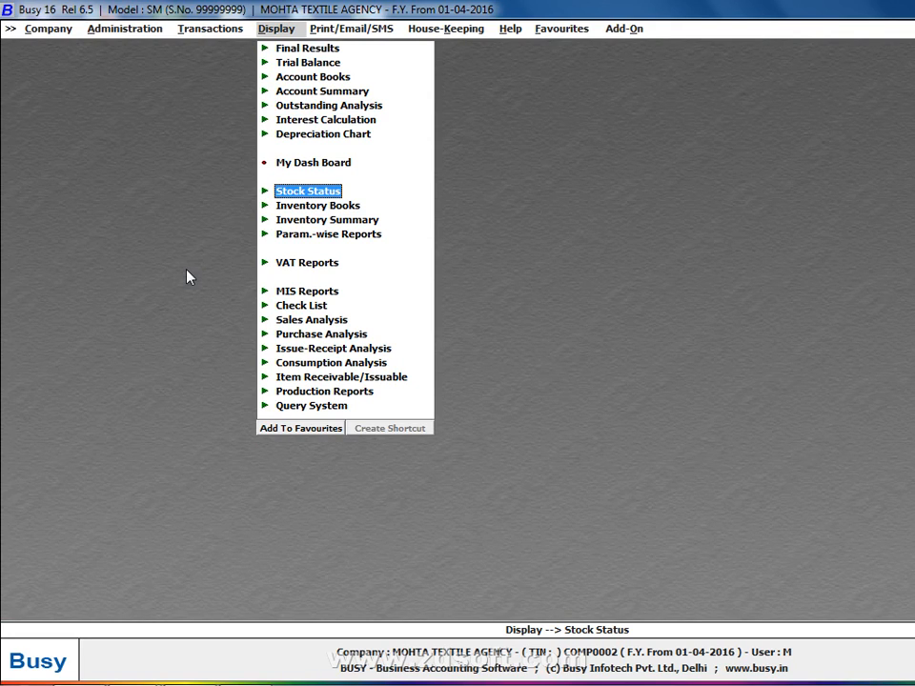
key("Return")
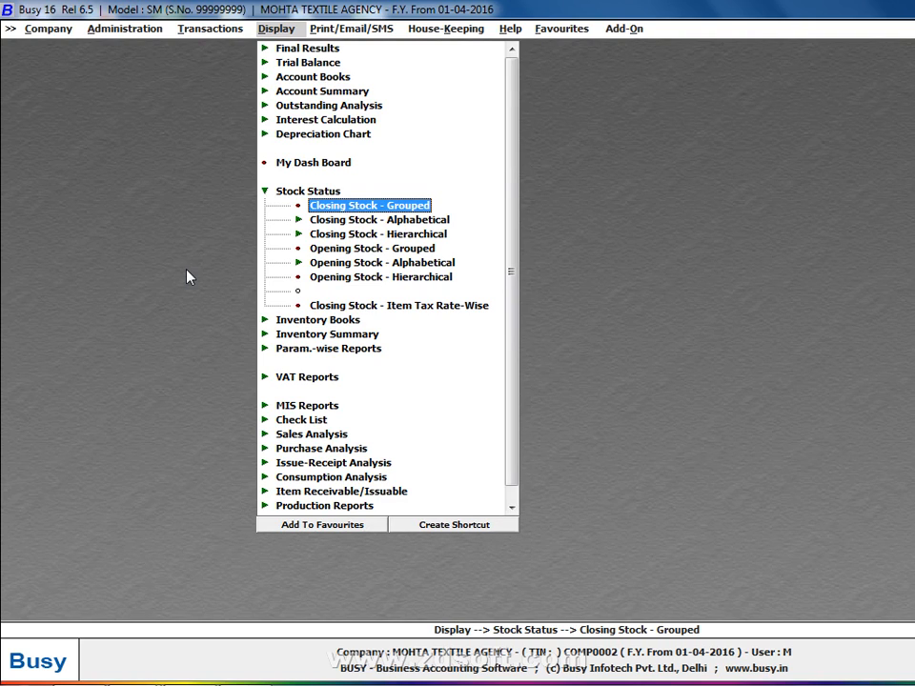
key("Return")
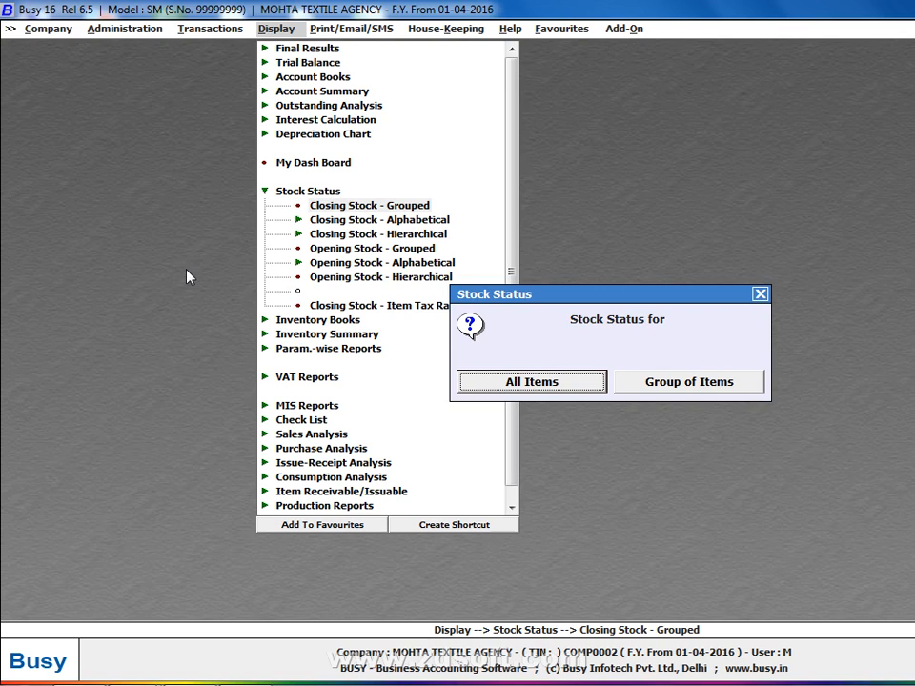
key("Escape")
- Review the material centre scope options of the alphabetical closing stock Balances Only report and cancel without running it
key("Down")
key("Return")
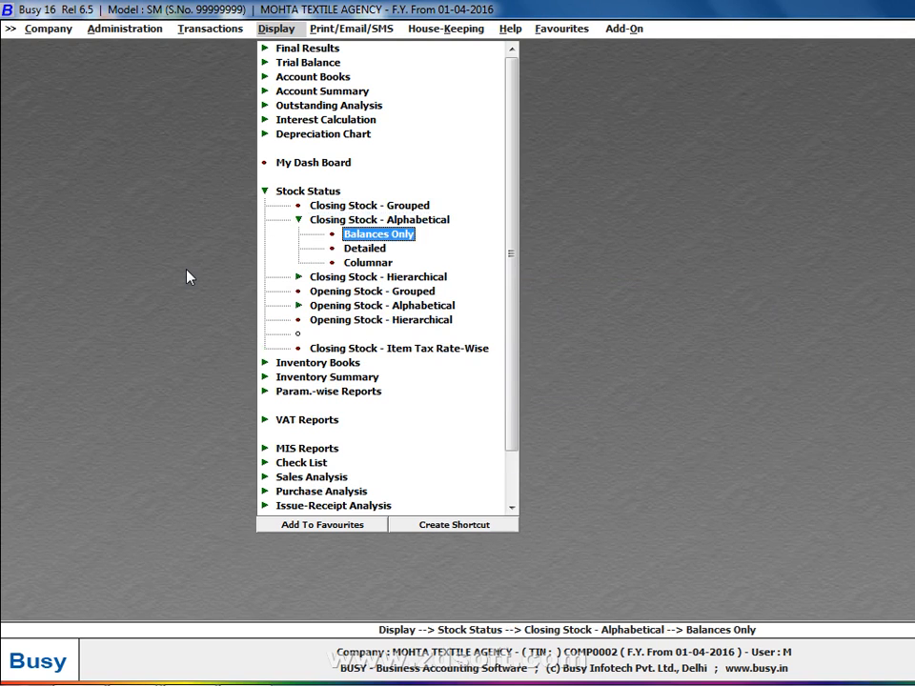
key("Down")
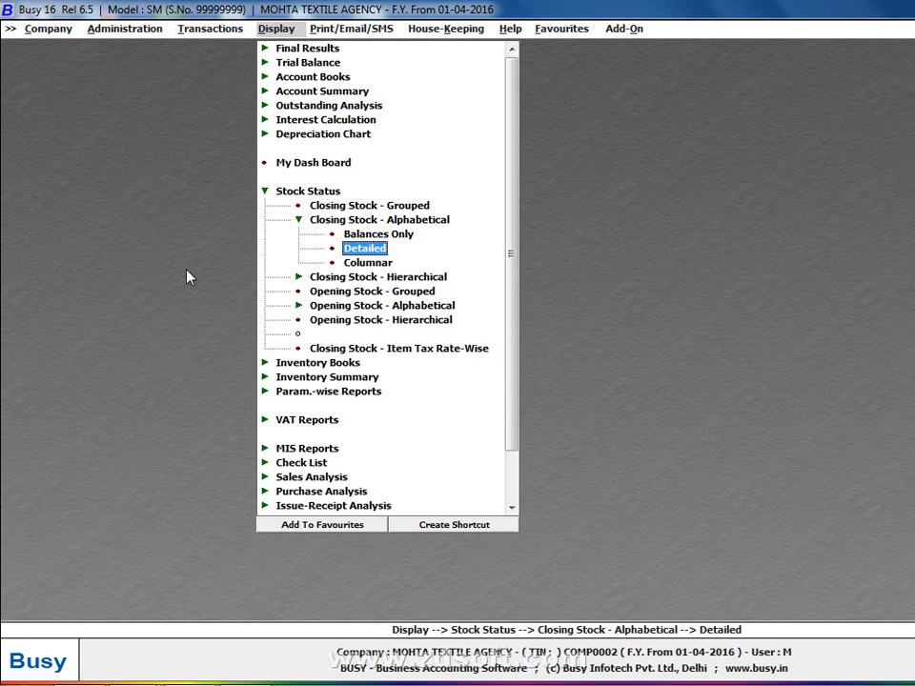
key("Up")
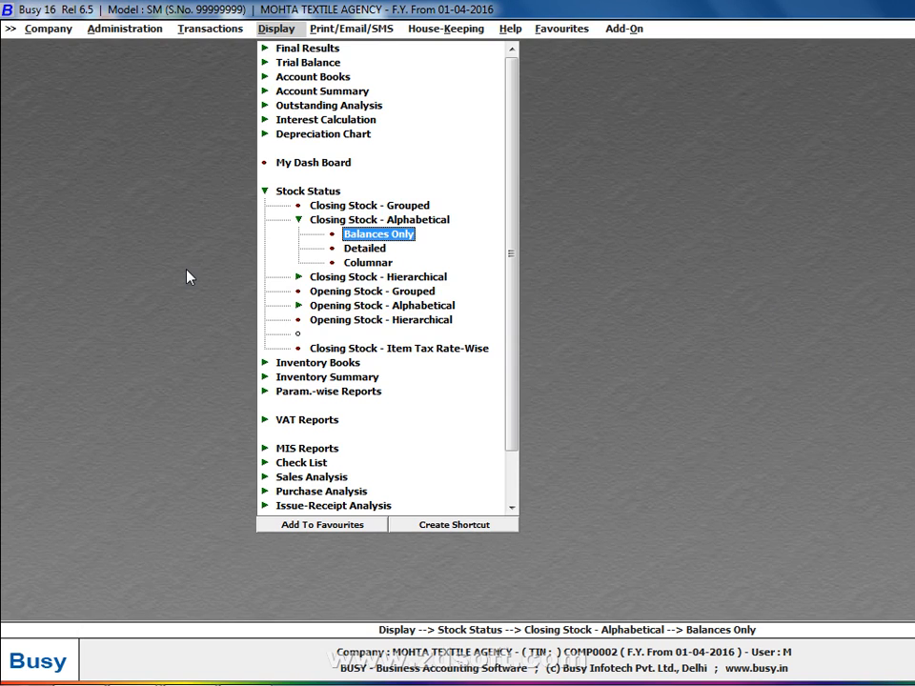
key("Down")
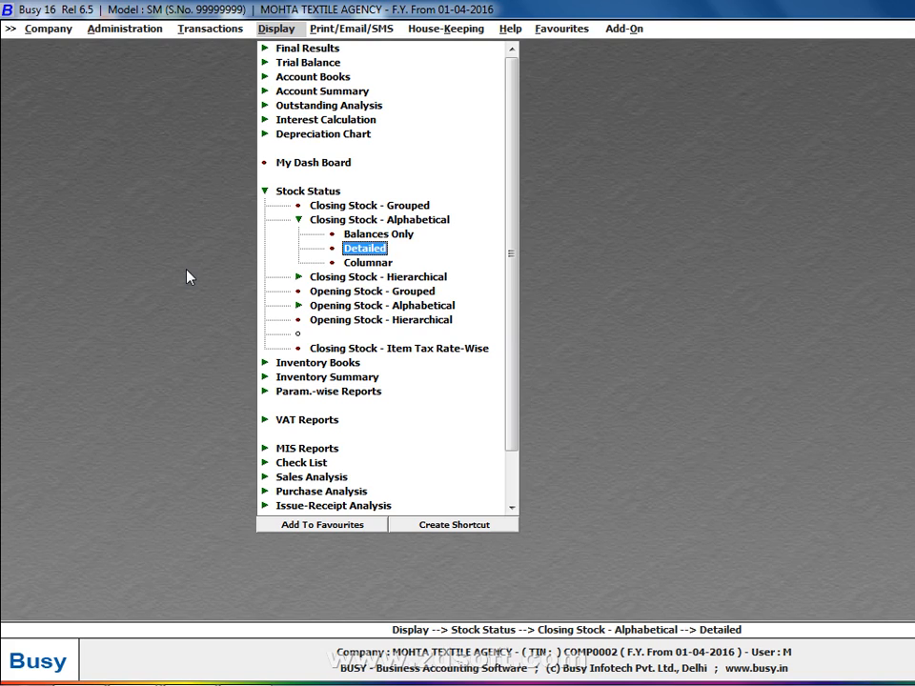
key("Up")
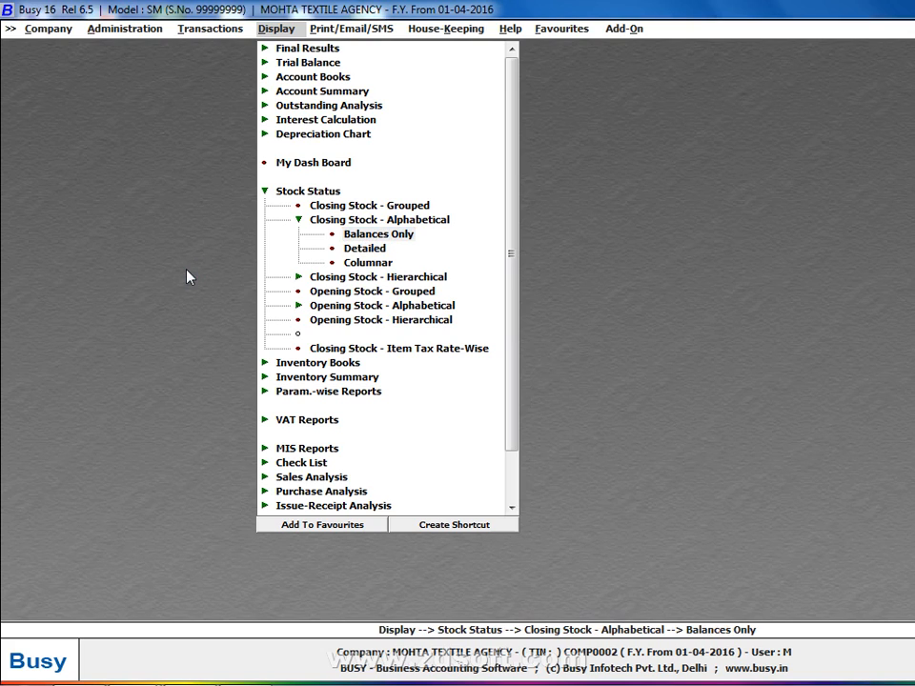
key("Return")
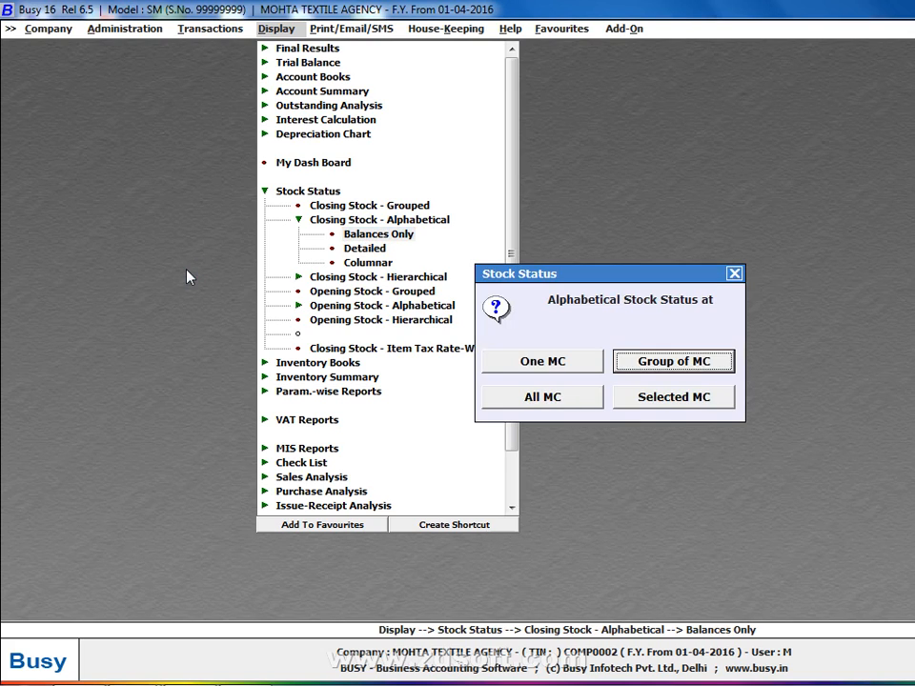
key("Tab")
key("Tab")
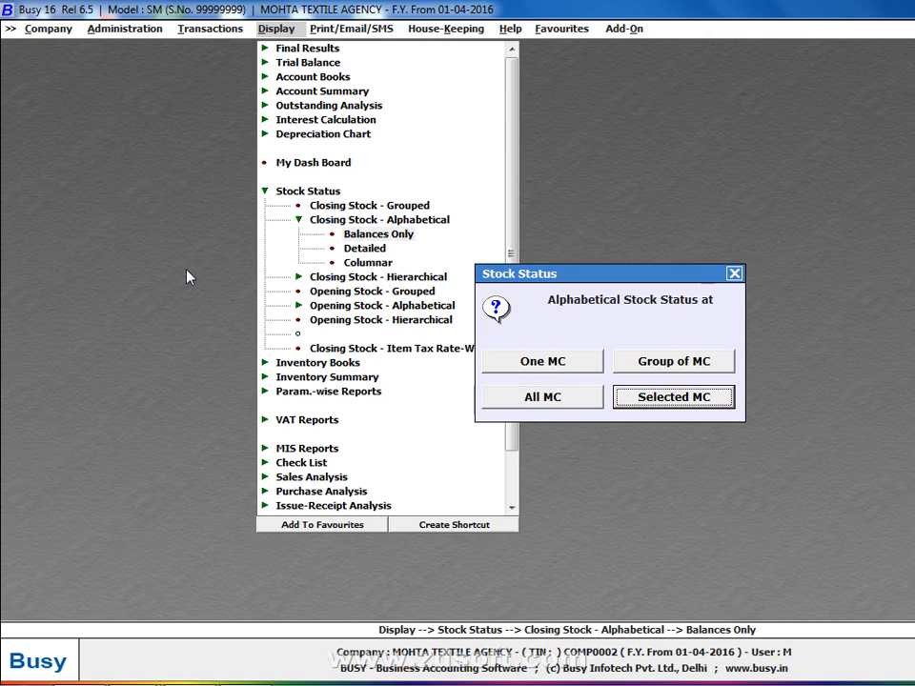
key("shift+Tab")
key("shift+Tab")
key("shift+Tab")
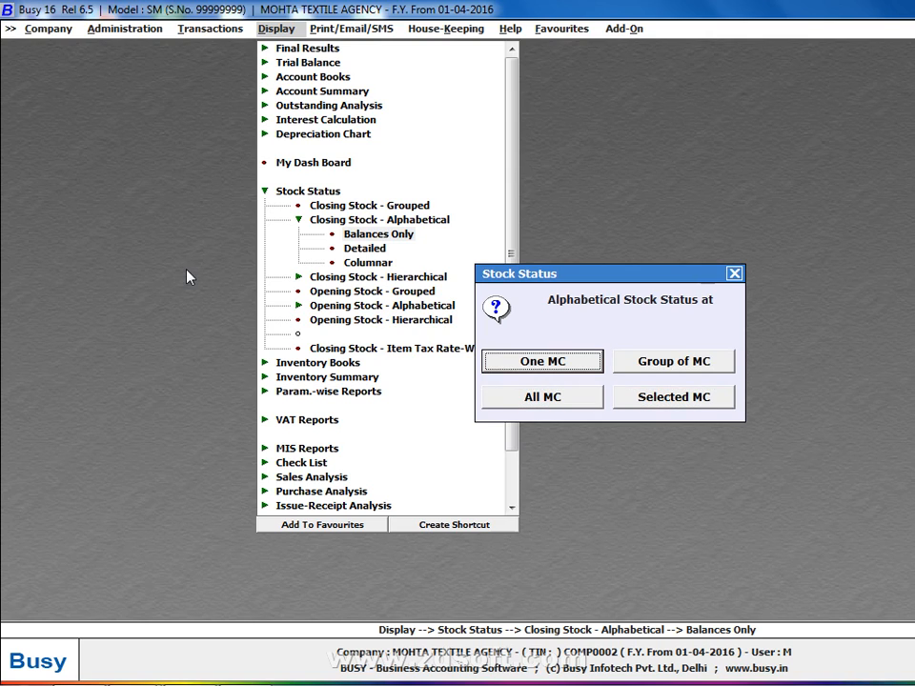
key("Tab")
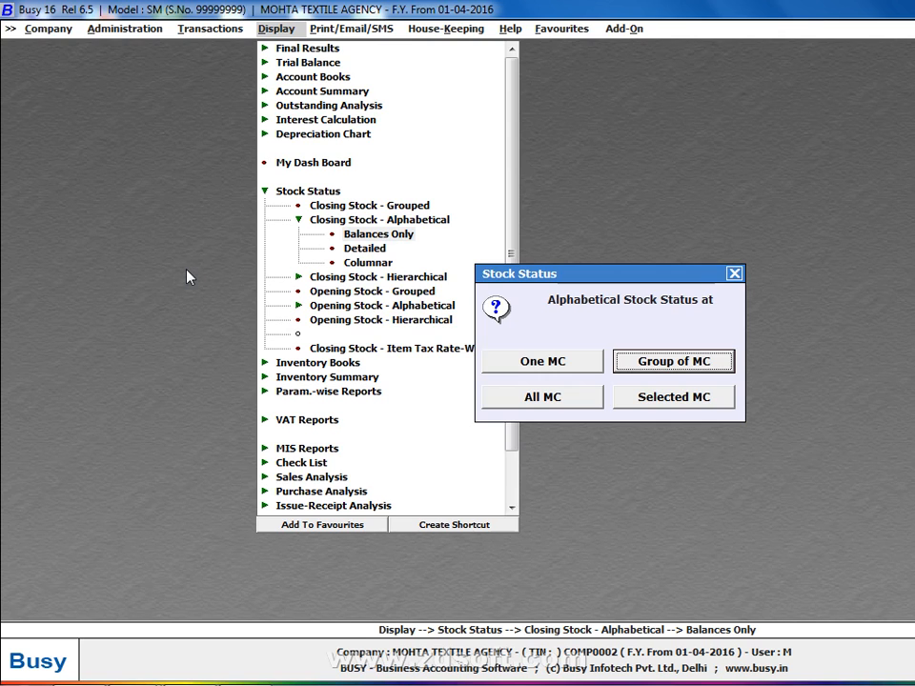
key("Escape")
- Open the 1ST FLOOR material centre for modification to check its group, and quit back out of the material centre list
key("Left")
key("Left")
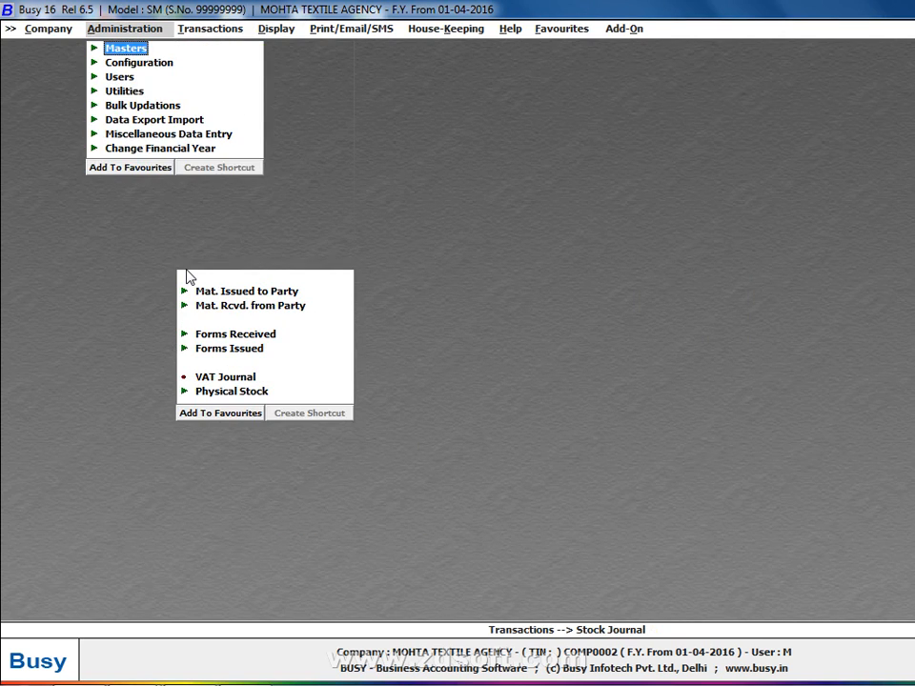
key("Right")
key("Down")
key("Down")
key("Down")
key("Down")
key("Down")
key("Right")
key("Down")
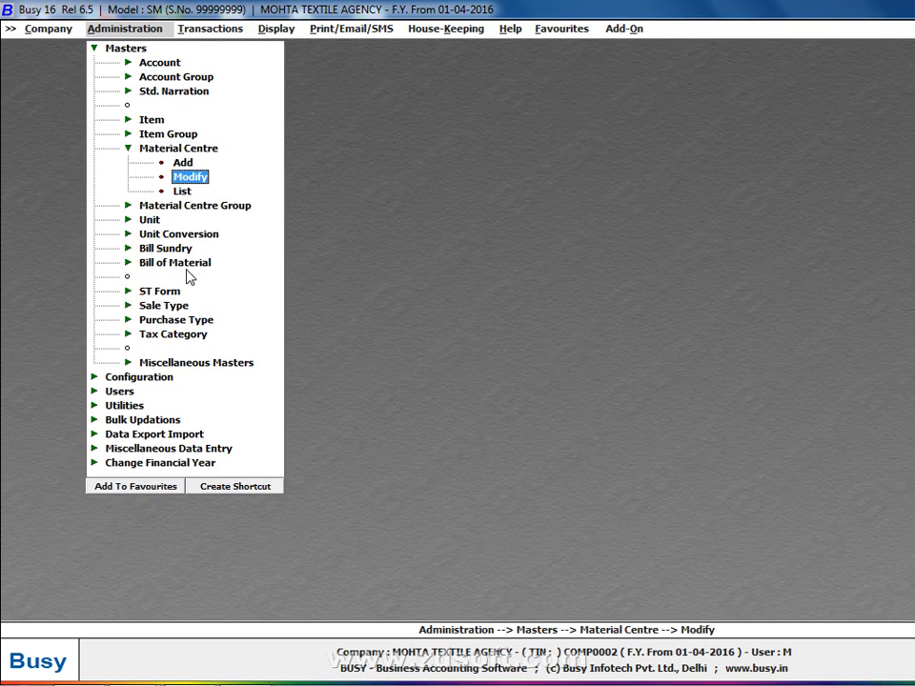
key("Return")
key("Return")
key("Return")
key("Return")
key("Return")
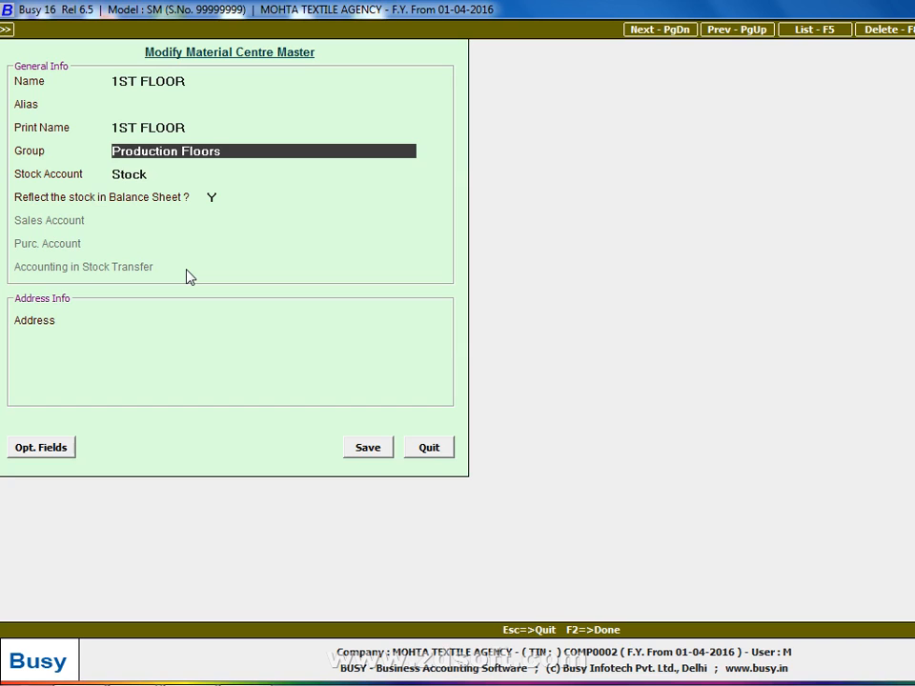
key("Escape")
key("Return")
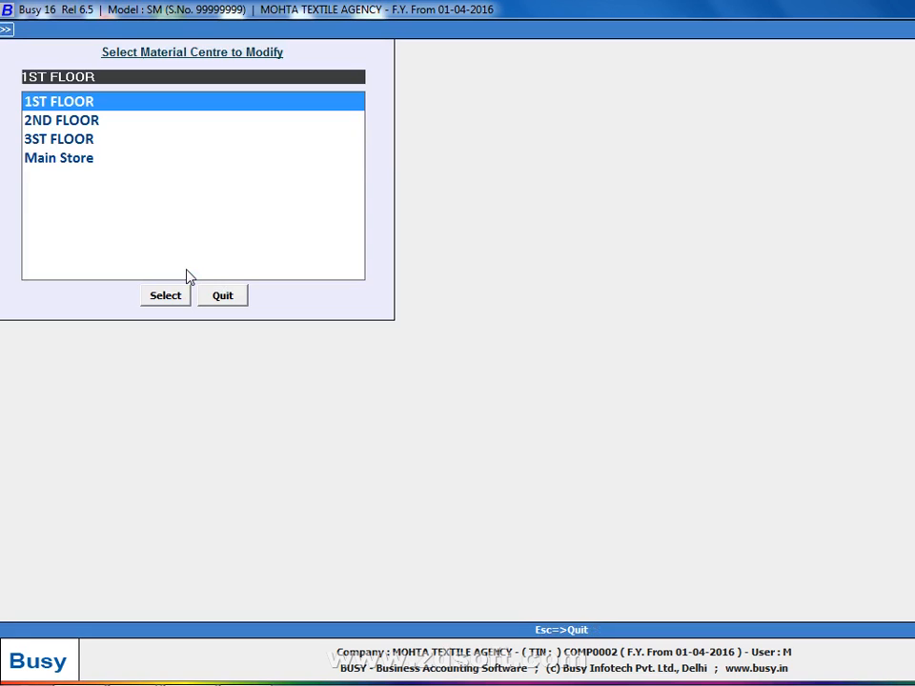
key("Escape")
- View the list of material centre groups available for modification and quit without selecting one
key("Down")
key("Down")
key("Return")
key("Down")
key("Down")
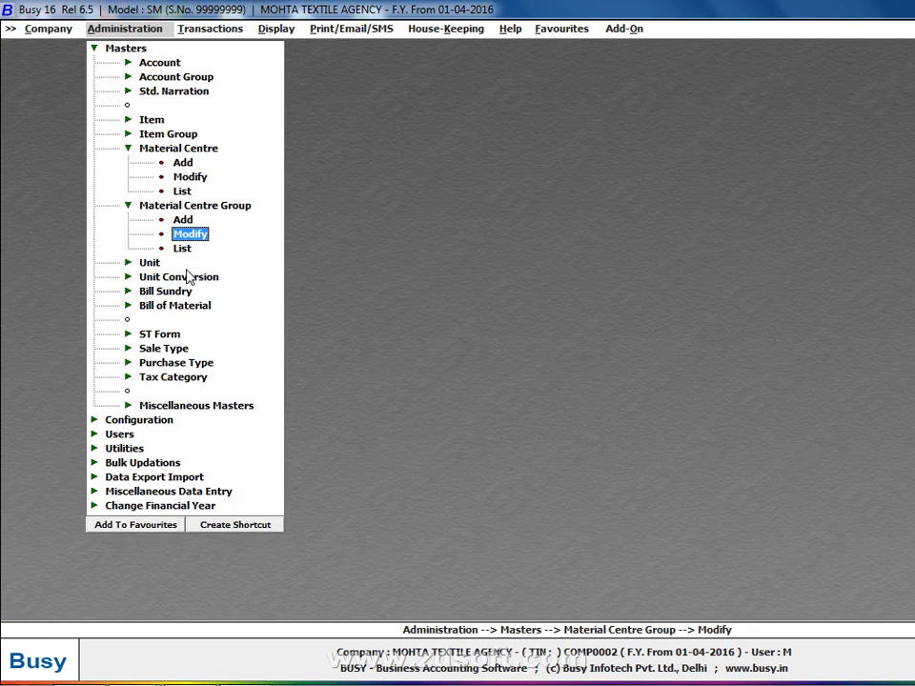
key("Return")
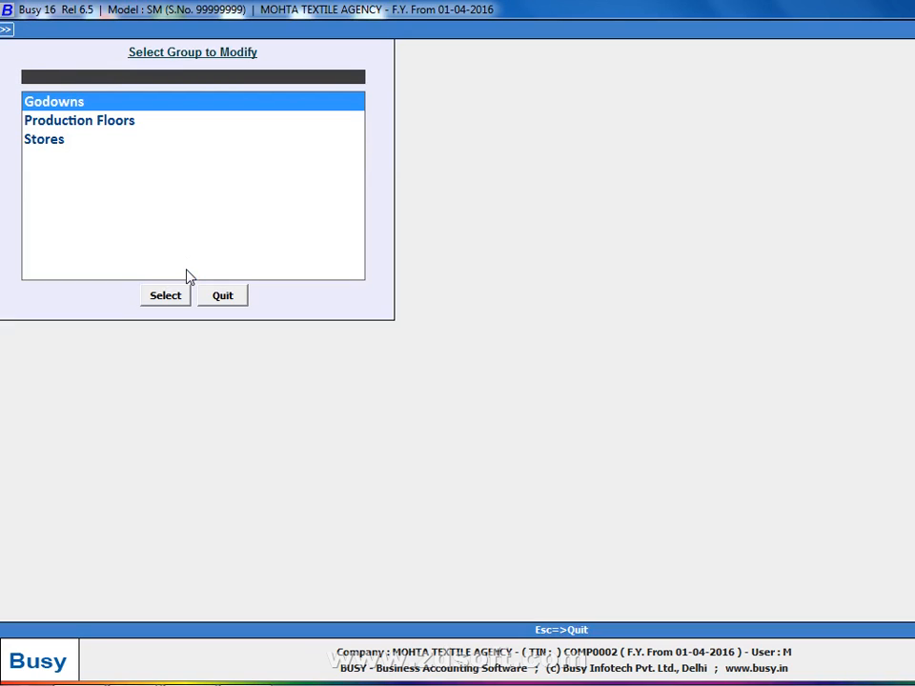
key("Escape")
key("Escape")
key("Escape")
- Check the All MC and Selected MC choices of the alphabetical Balances Only closing stock report and cancel
key("Right")
key("Right")
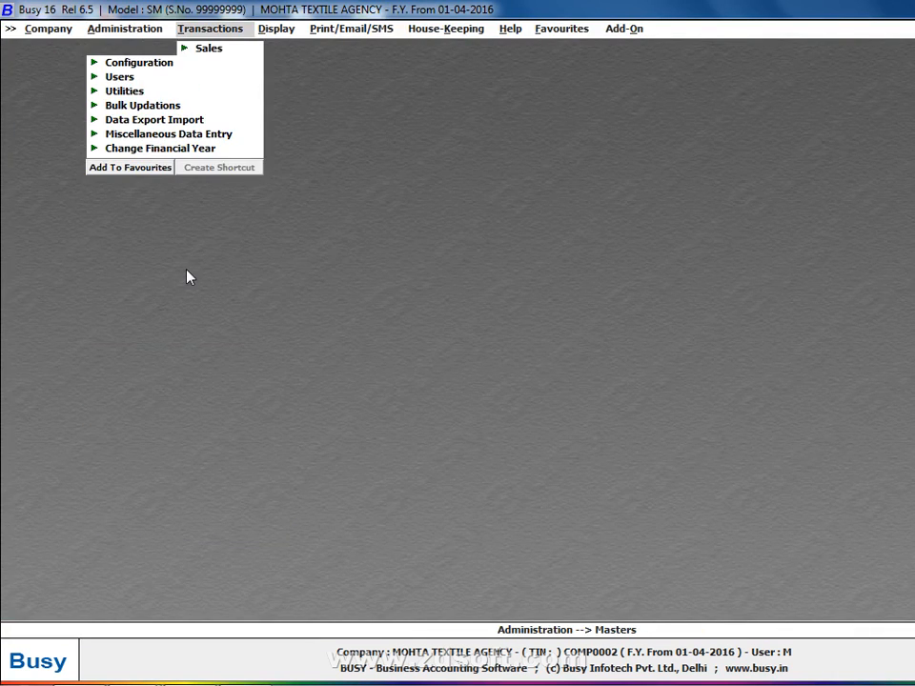
key("Return")
key("Return")
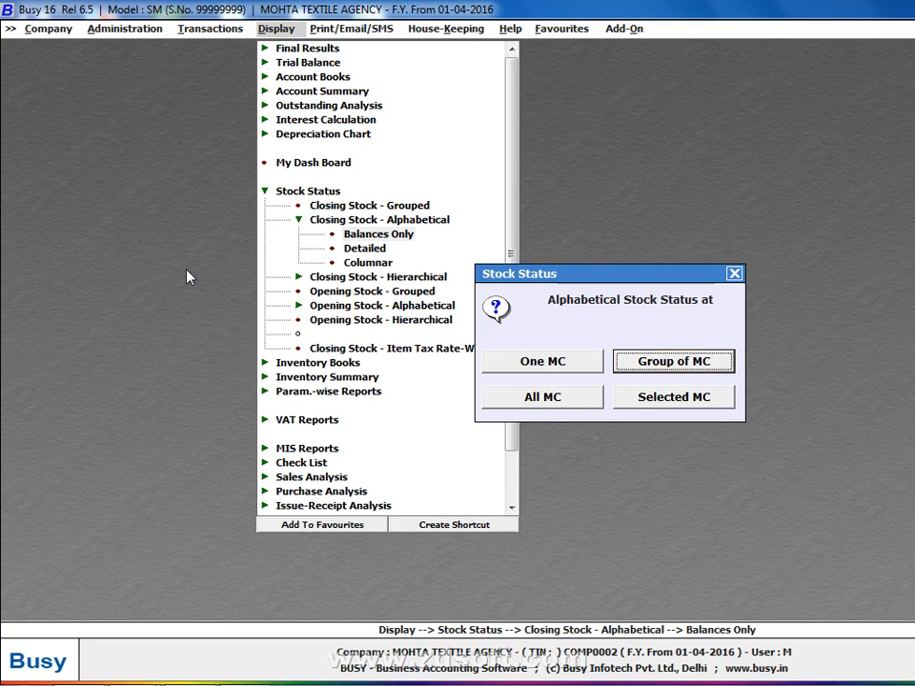
key("Tab")
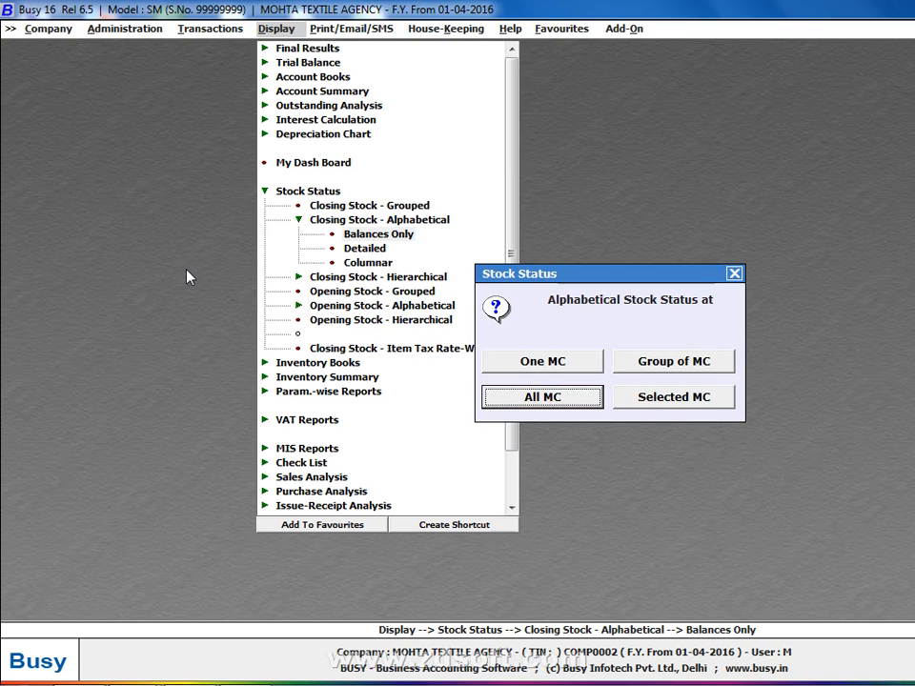
key("Tab")
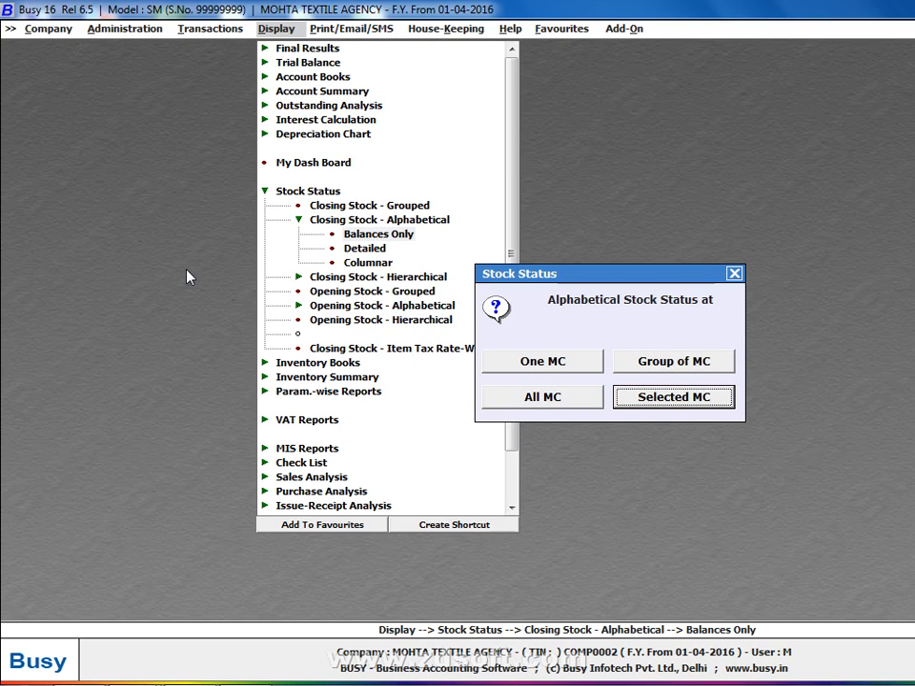
key("Escape")
key("Down")
key("Up")
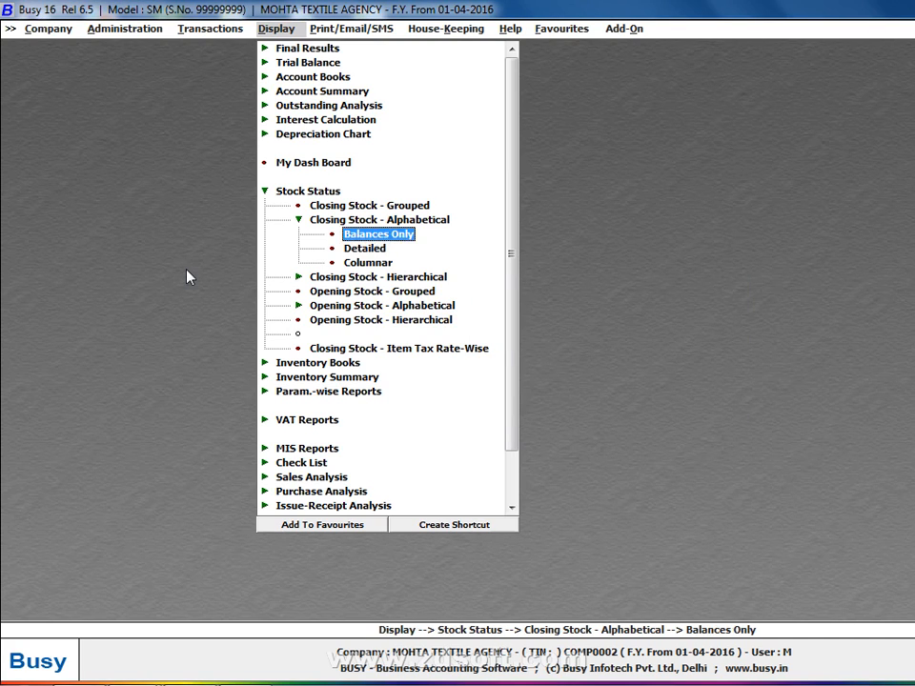
- Run the alphabetical Balances Only closing stock report for all items at the 1ST FLOOR material centre as on 26-03-2017
key("Return")
key("Return")
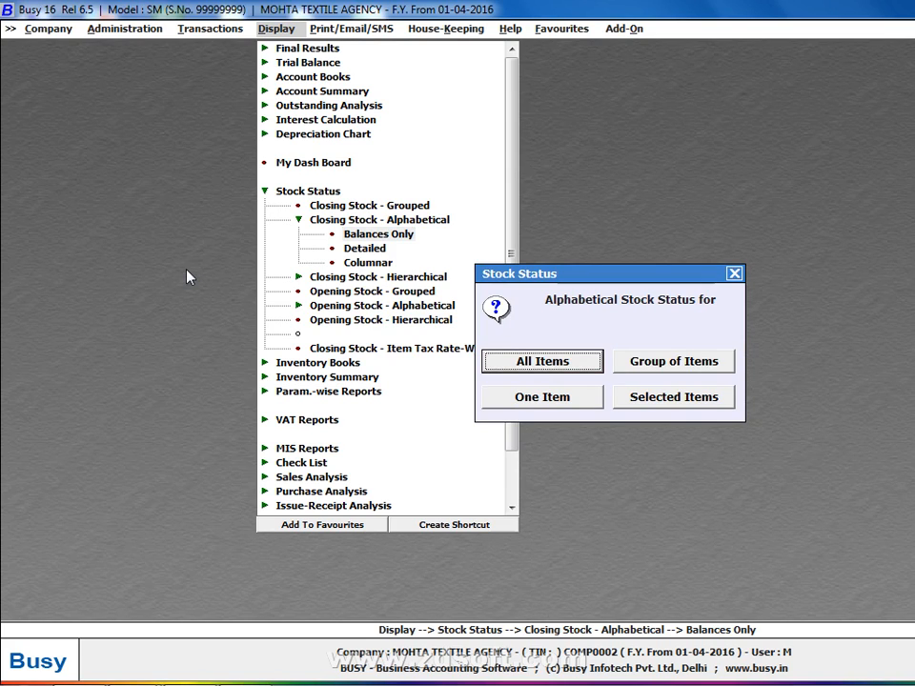
key("Return")
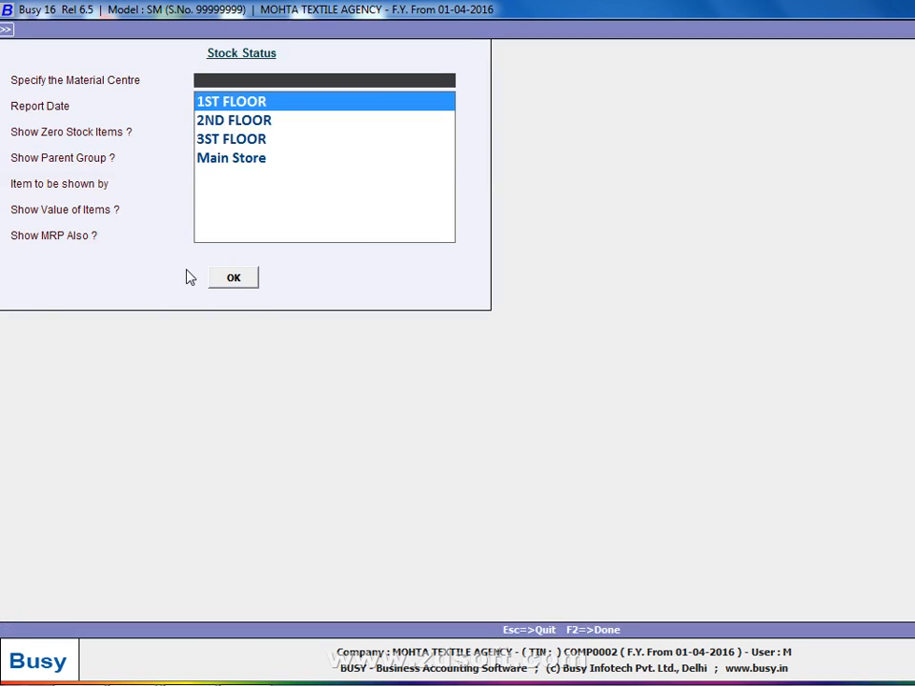
key("Return")
key("Return")
key("Return")
key("Return")
key("Return")
key("Return")
key("Return")
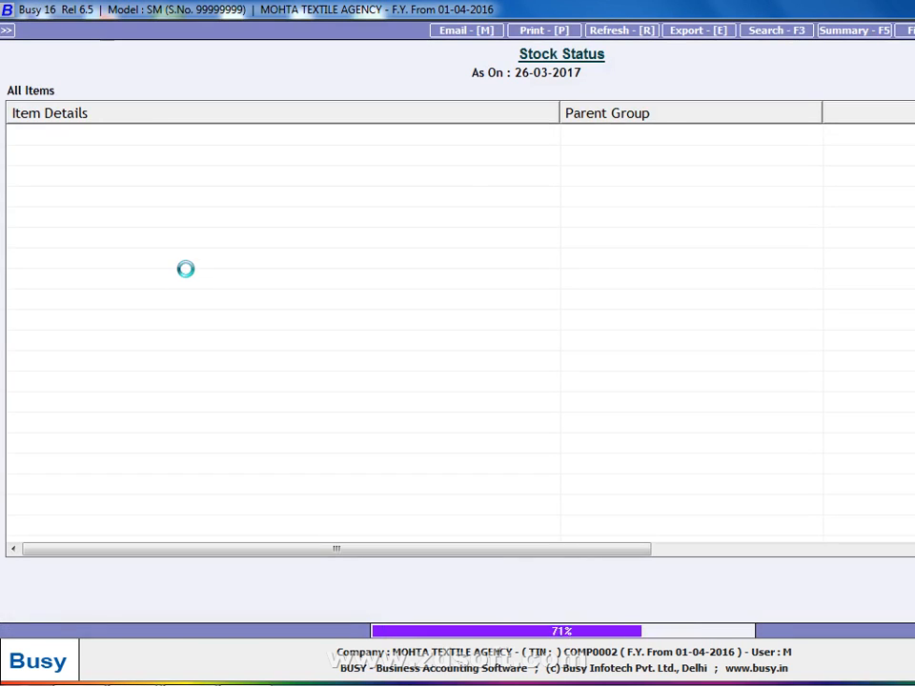
- Examine the stock status report's parent group, quantity, unit and price columns across the items
key("Right")
key("Right")
key("Right")
key("Right")
key("Right")
key("Right")
key("Right")
key("Right")
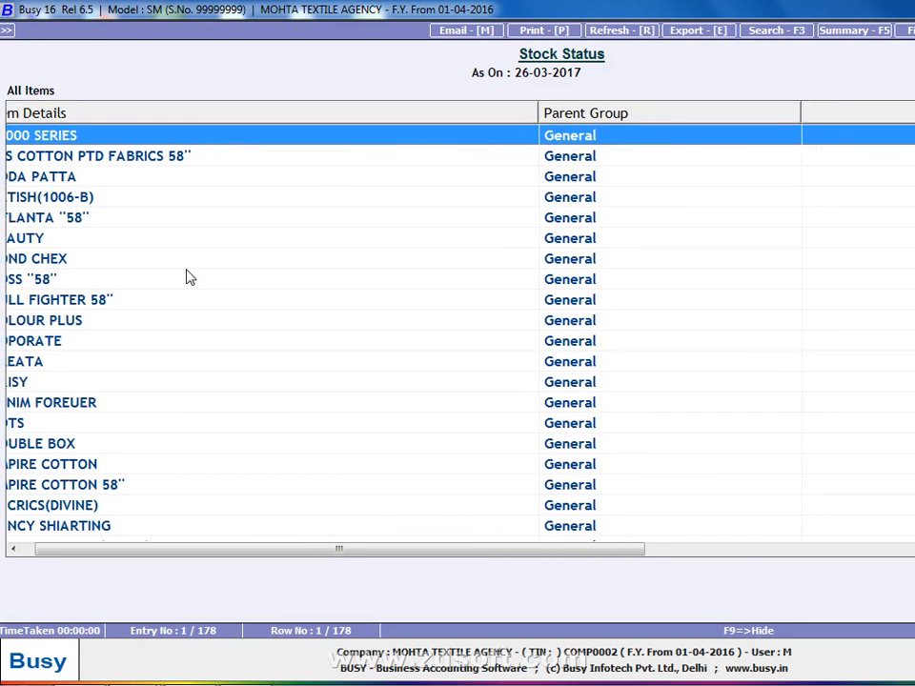
key("Right")
key("Right")
key("Right")
key("Right")
key("Right")
key("Right")
key("Right")
key("Right")
key("Right")
key("Right")
key("Right")
key("Right")
key("Right")
key("Right")
key("Right")
key("Right")
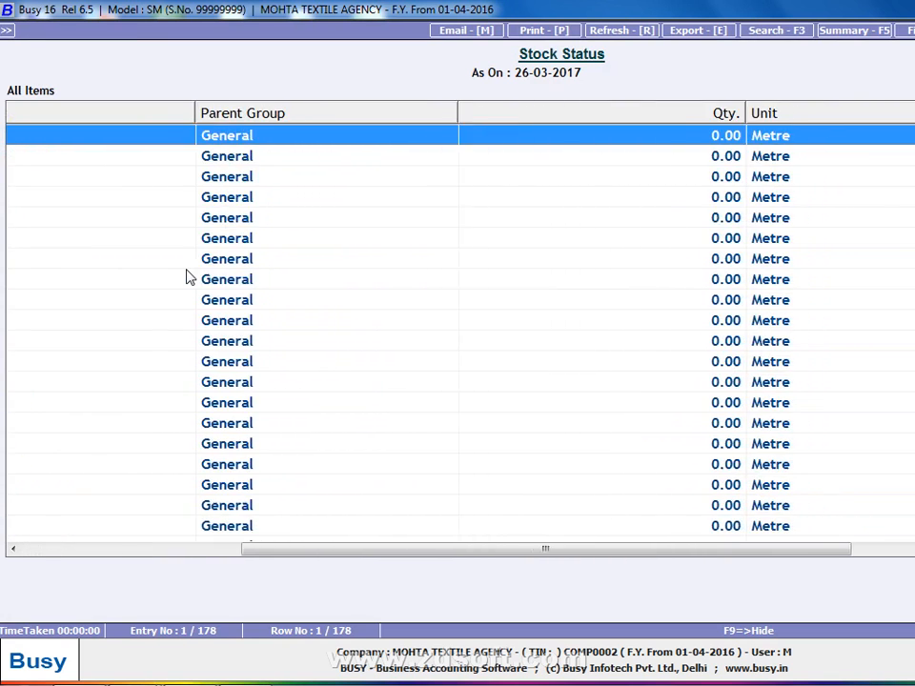
key("Right")
key("Right")
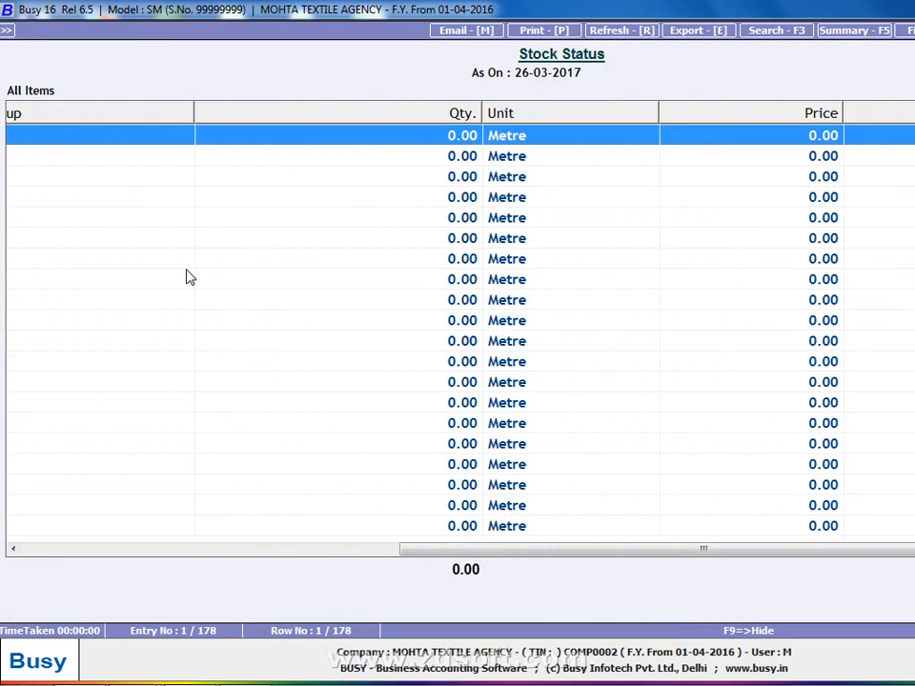
- Close the stock status report, recheck its options for 1ST FLOOR, and leave the Stock Status reports
key("Escape")
key("Return")
key("Return")
key("Return")
key("Return")
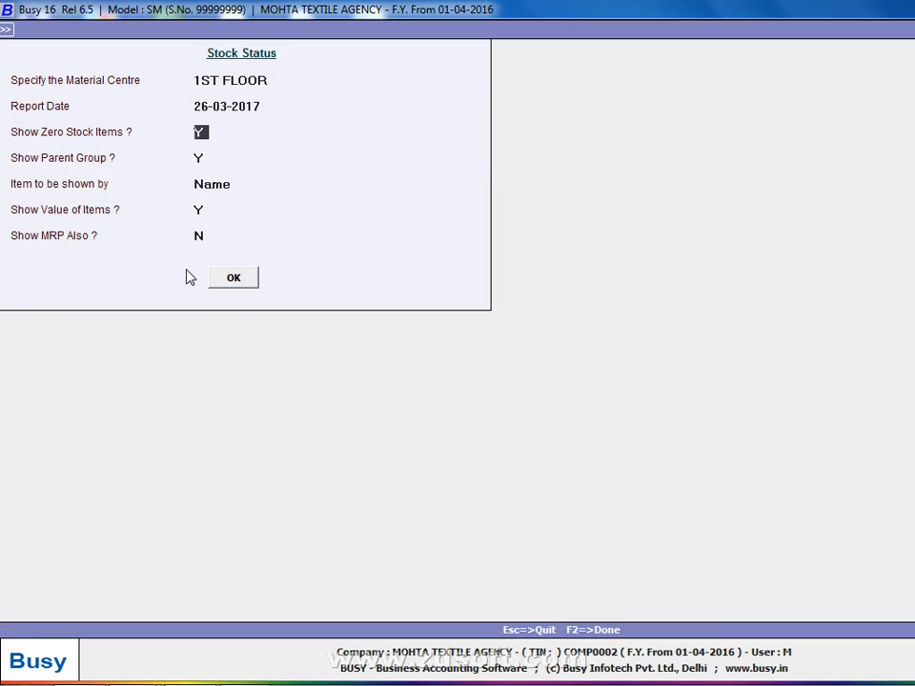
key("Return")
key("Escape")
key("Escape")
key("Escape")
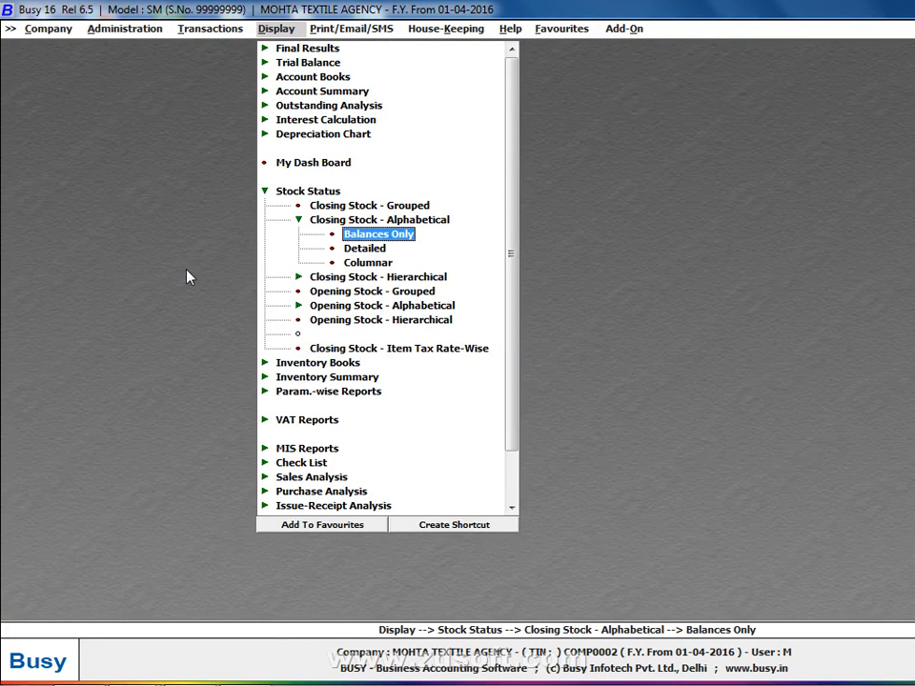
key("Down")
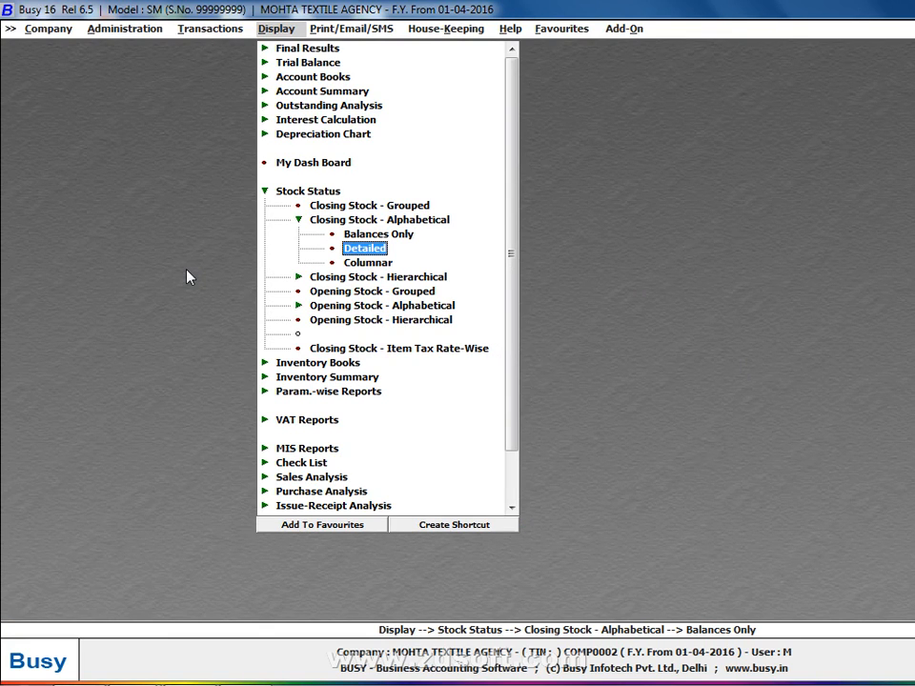
key("Escape")
key("Escape")
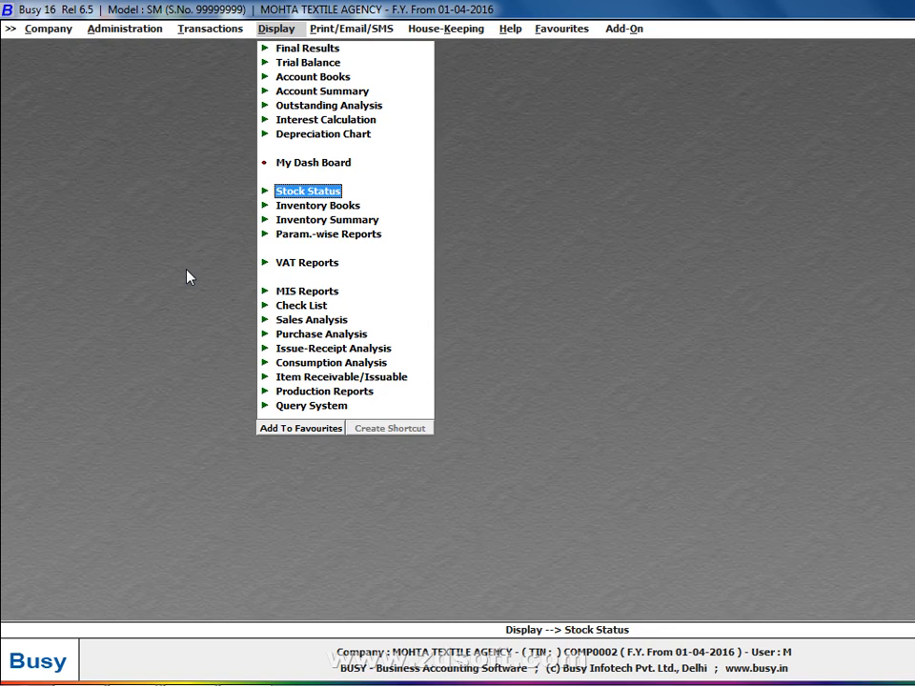
- View the alphabetical columnar closing stock by material centre for item 25000 SERIES as on 26-03-2017, and leave the report
key("Return")
key("Down")
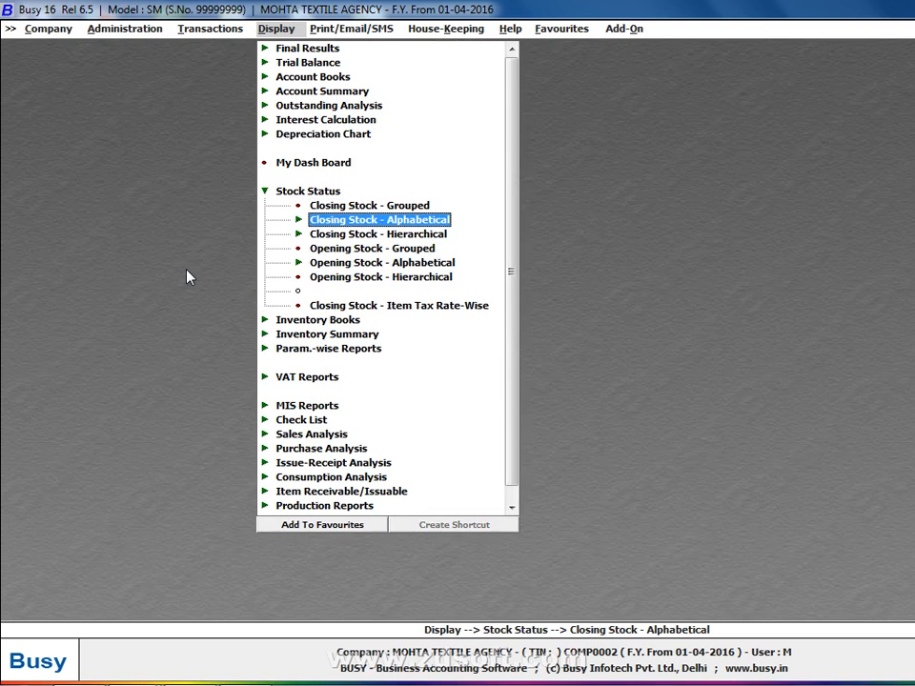
key("Return")
key("Down")
key("Down")
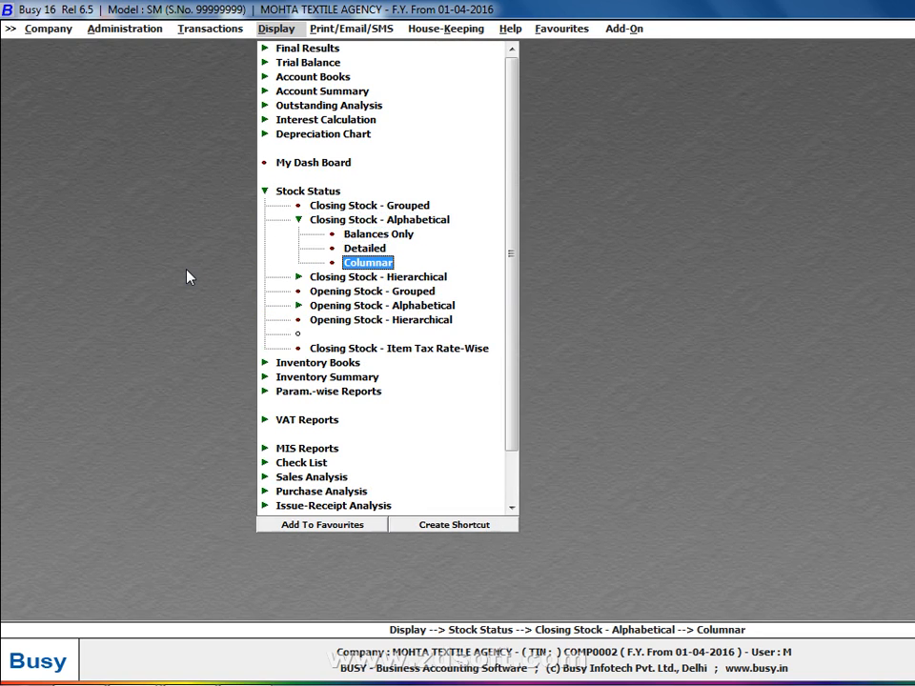
key("Return")
key("Return")
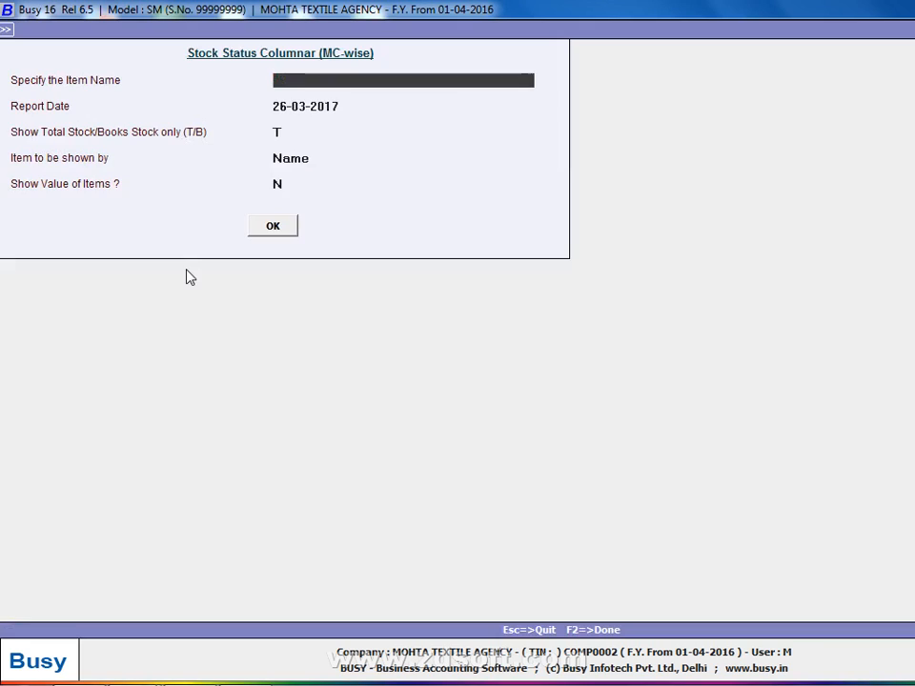
key("Return")
key("F2")
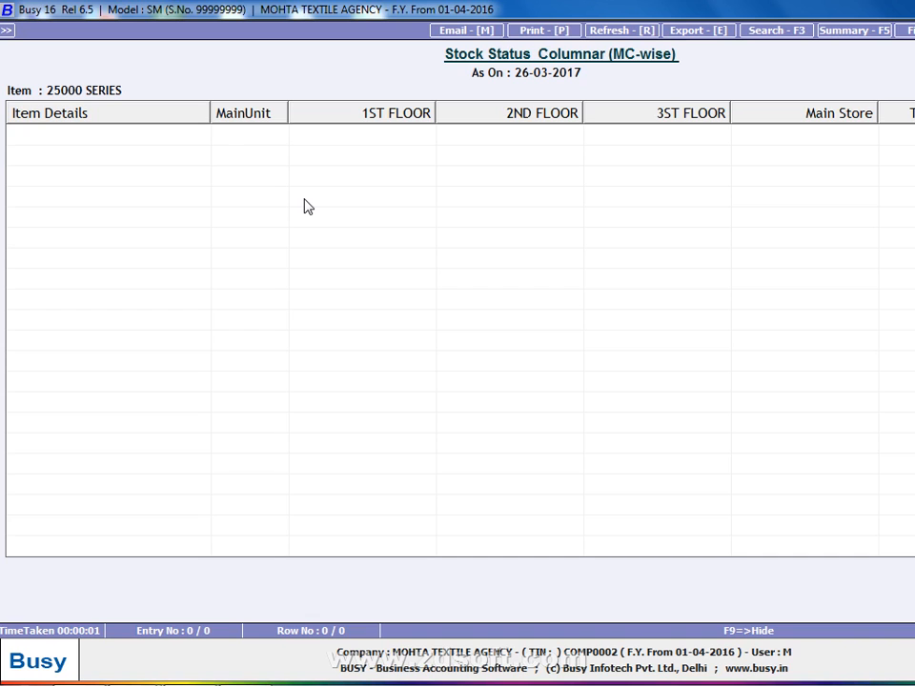
key("Escape")
key("Escape")
key("Escape")
key("Escape")
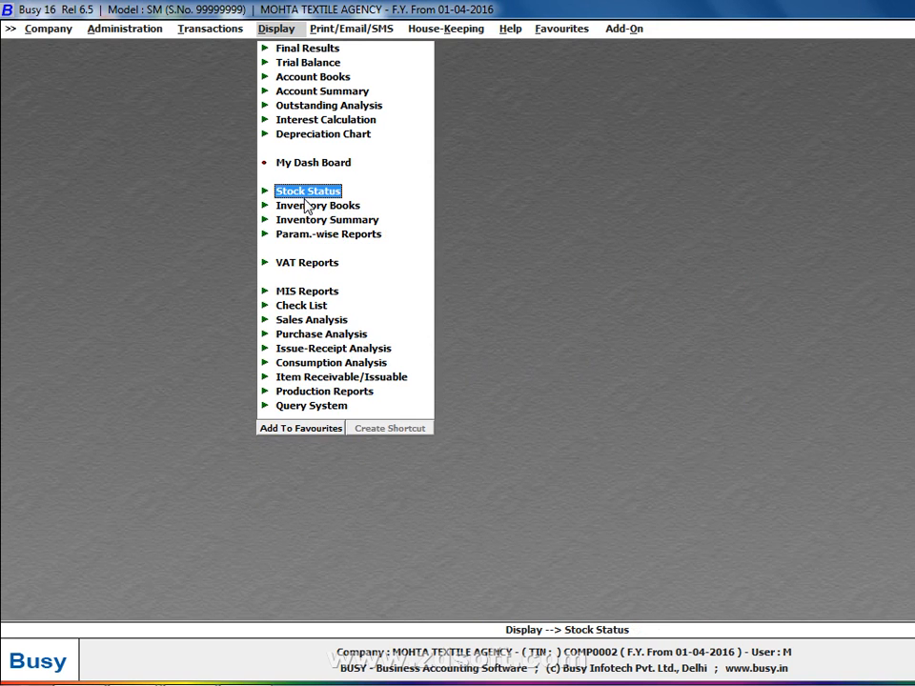
- Run the Inventory Books Day Book for the period 01-04-2016 to 26-03-2017
key("Up")
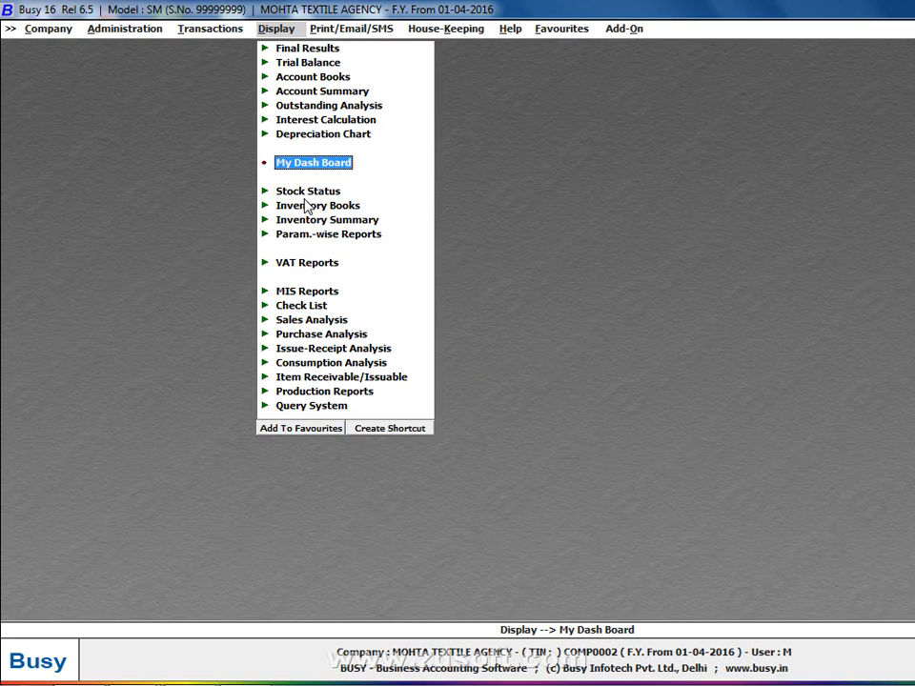
key("Down")
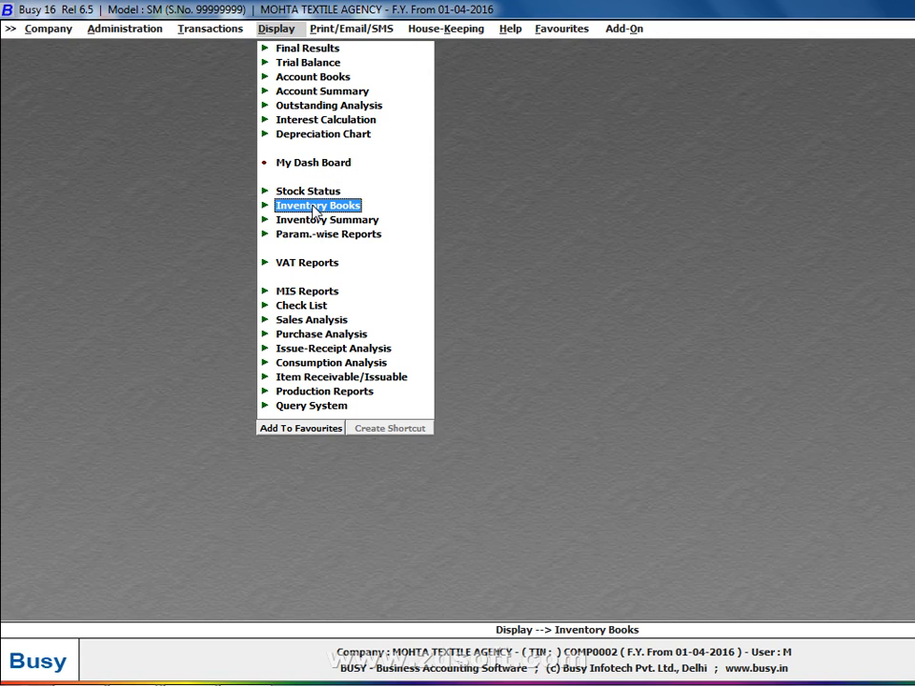
left_click(314, 206)
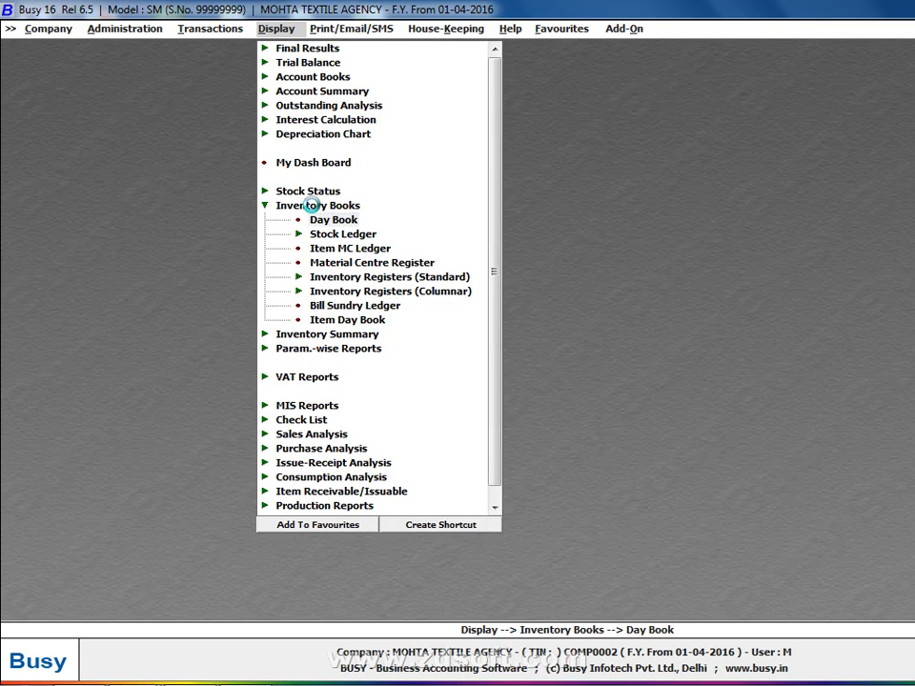
key("Return")
key("Return")
key("Return")
key("Return")
key("F2")
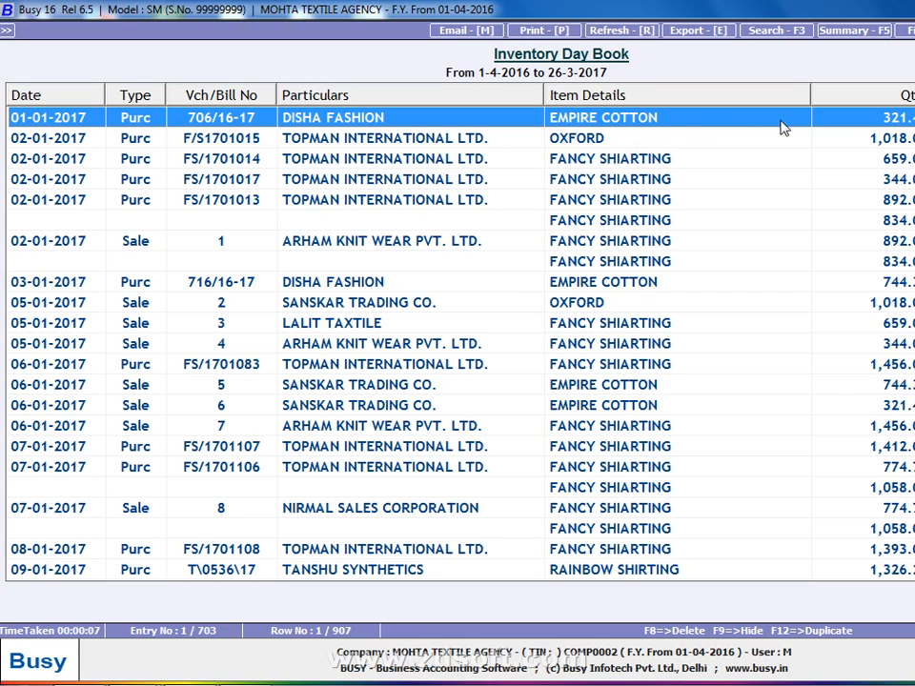
- Preview the Inventory Day Book's printout using the From Busy print option, and leave the Inventory Books reports
left_click(111, 389)
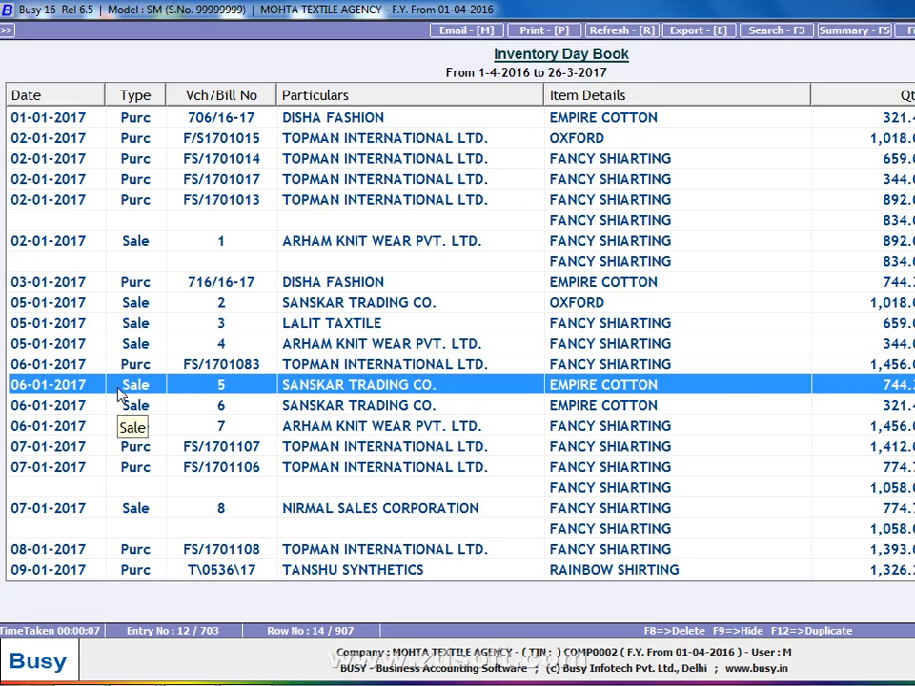
key("alt+p")
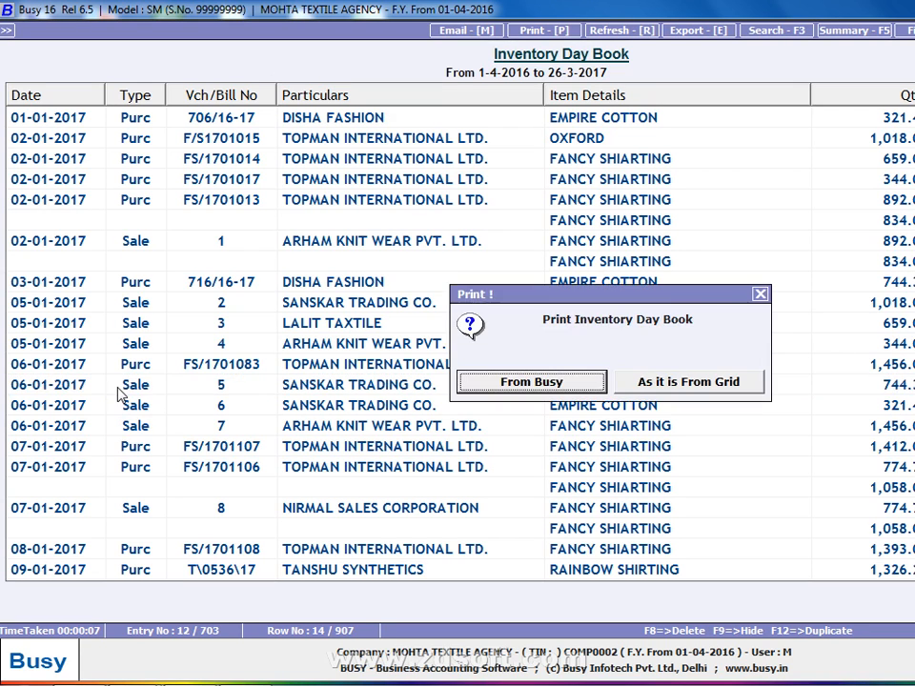
key("Return")
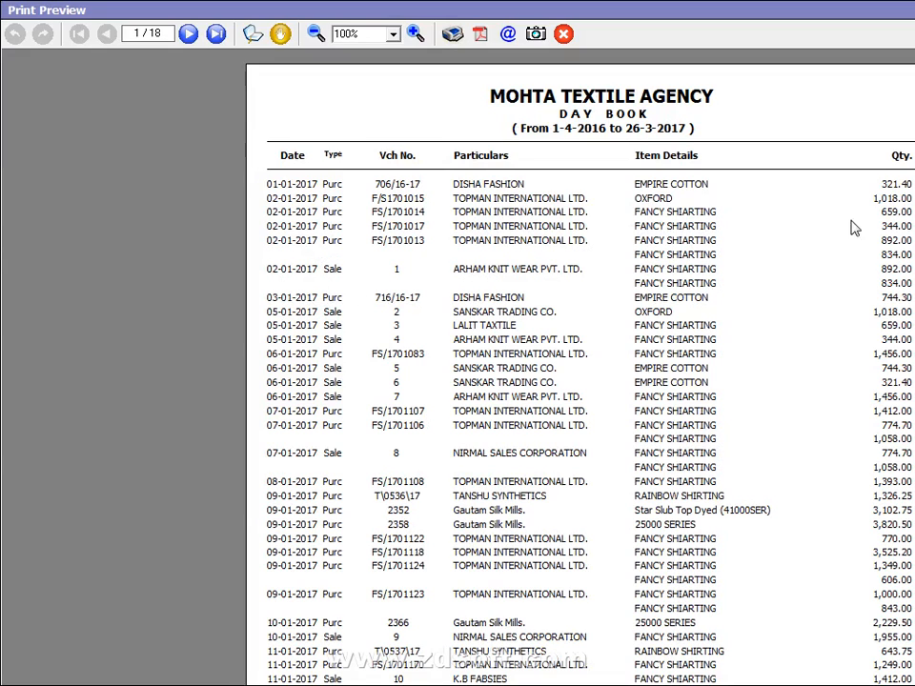
key("Escape")
key("Escape")
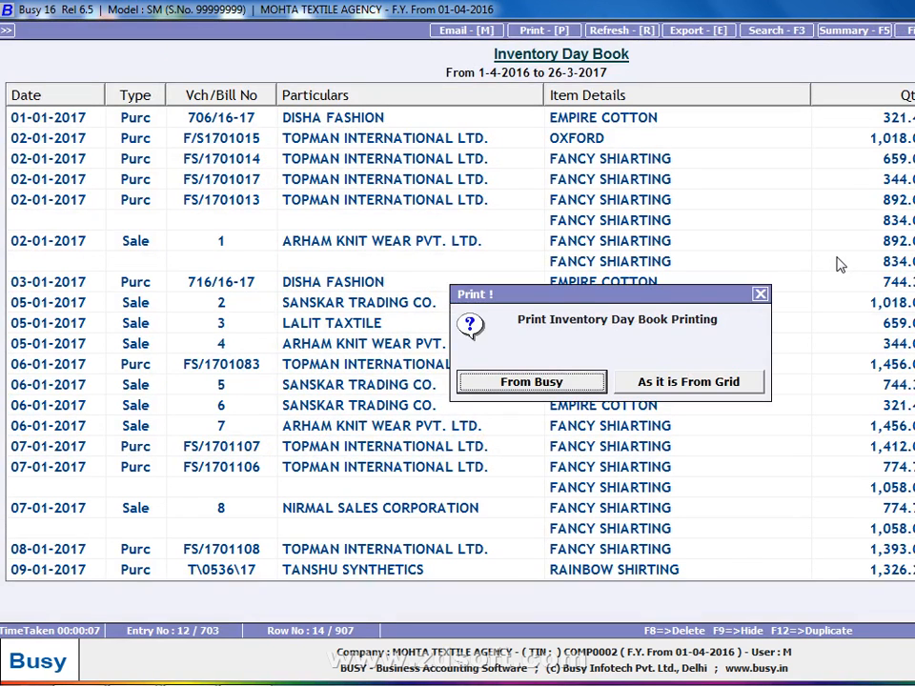
key("Escape")
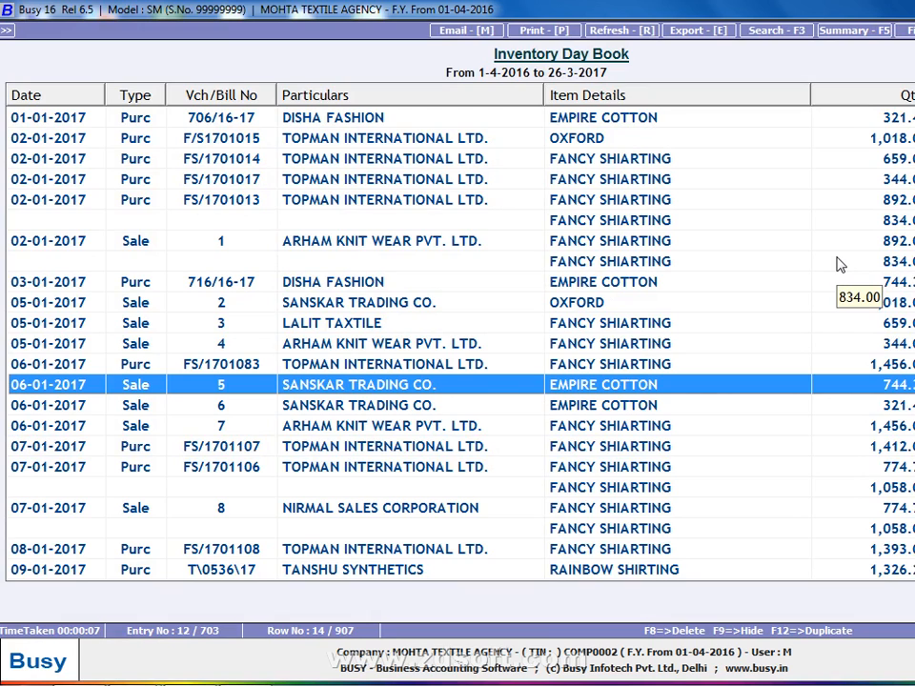
key("Escape")
key("Escape")
key("Escape")
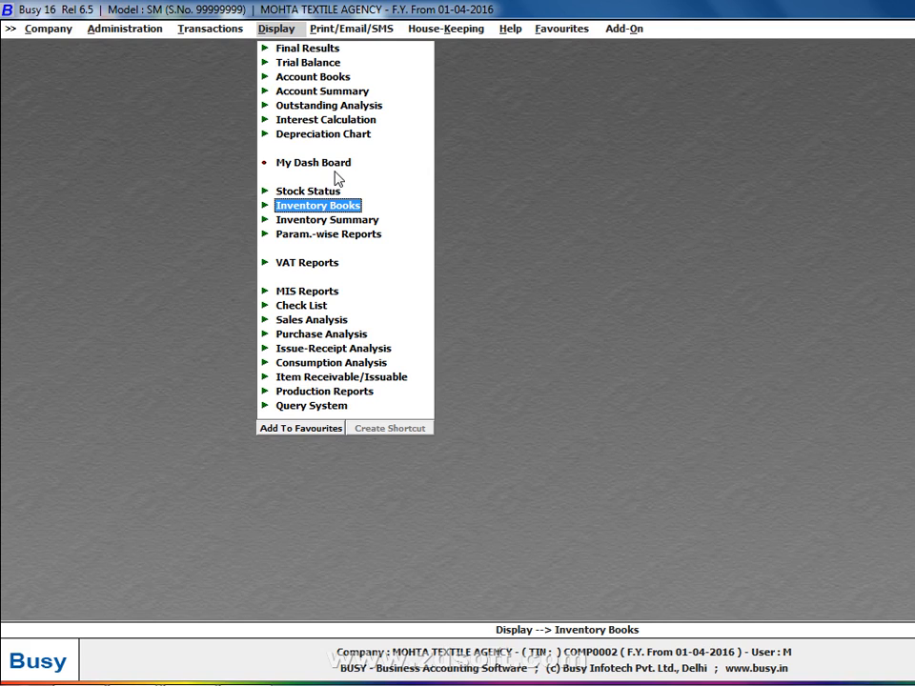
- Open the account-wise ledger report options in Account Books for a group of accounts
left_click(333, 80)
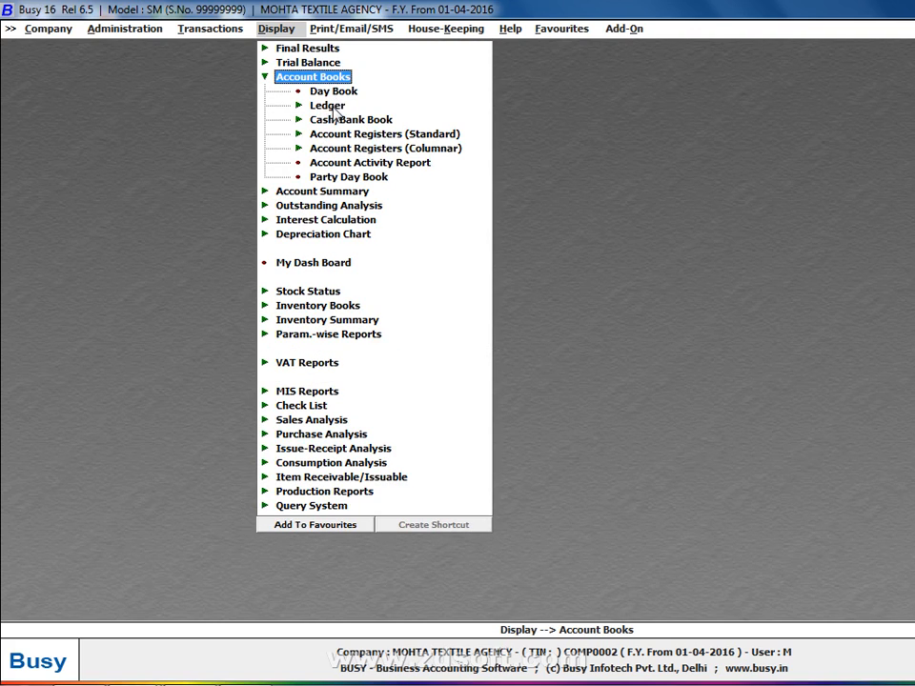
left_click(332, 106)
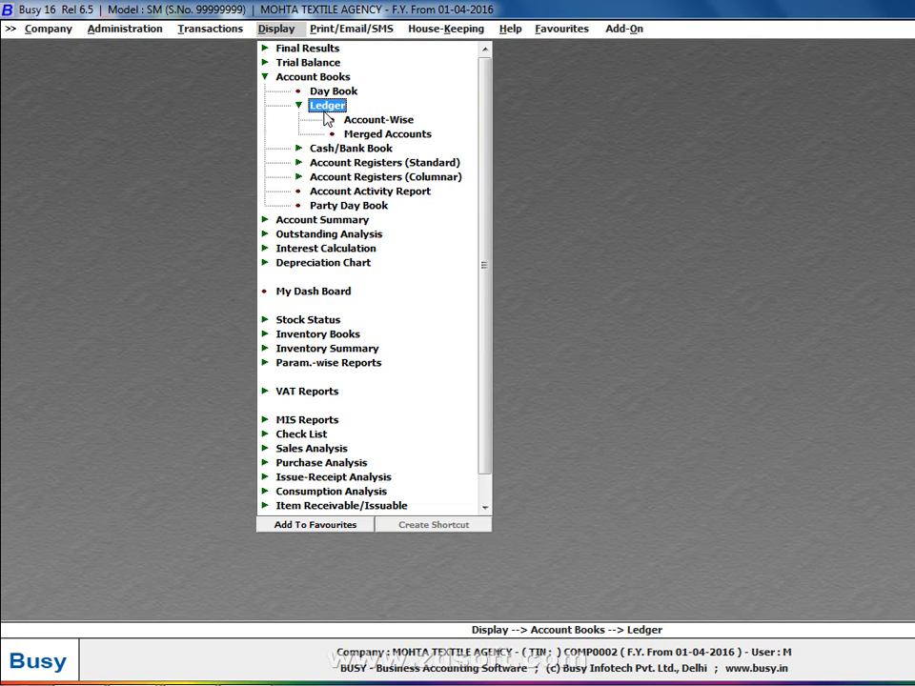
key("Right")
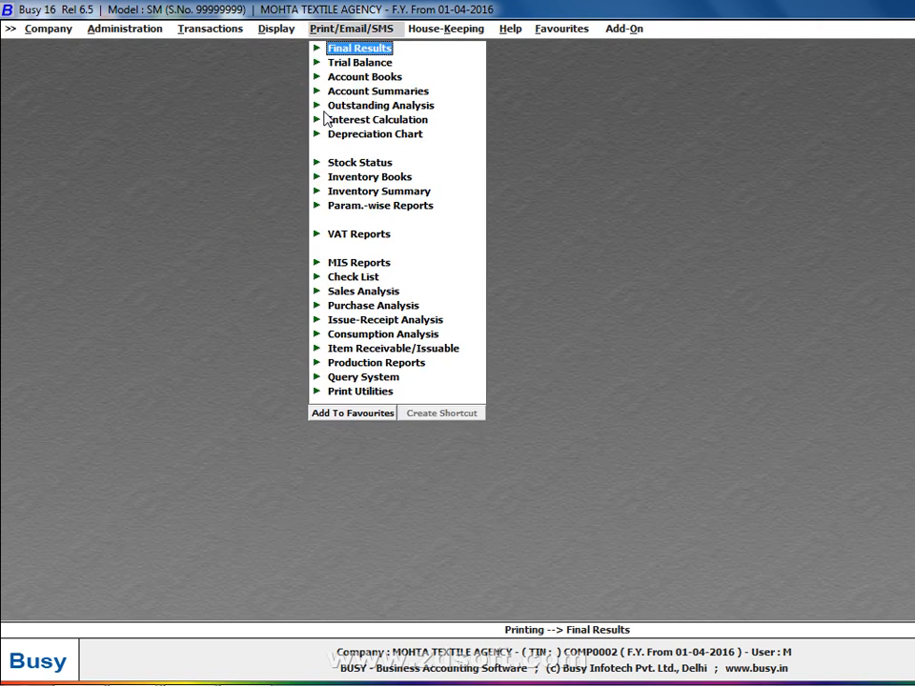
key("Left")
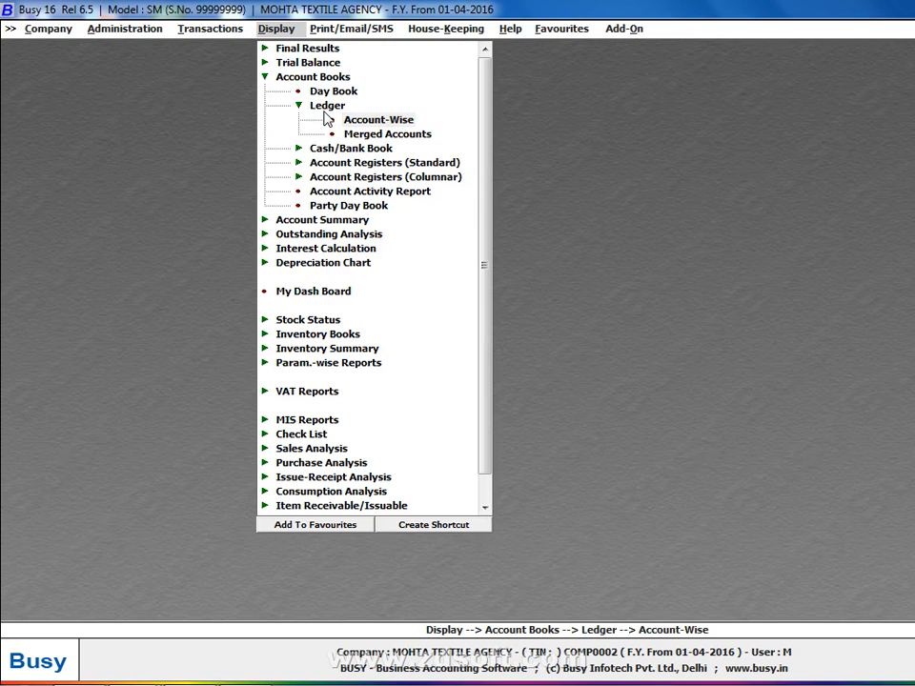
key("Return")
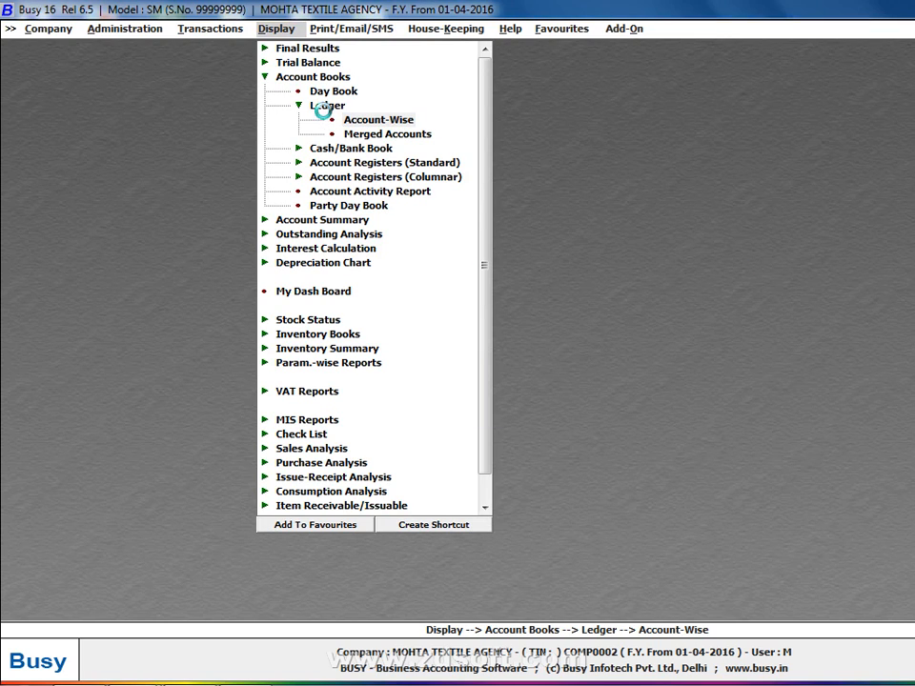
key("Escape")
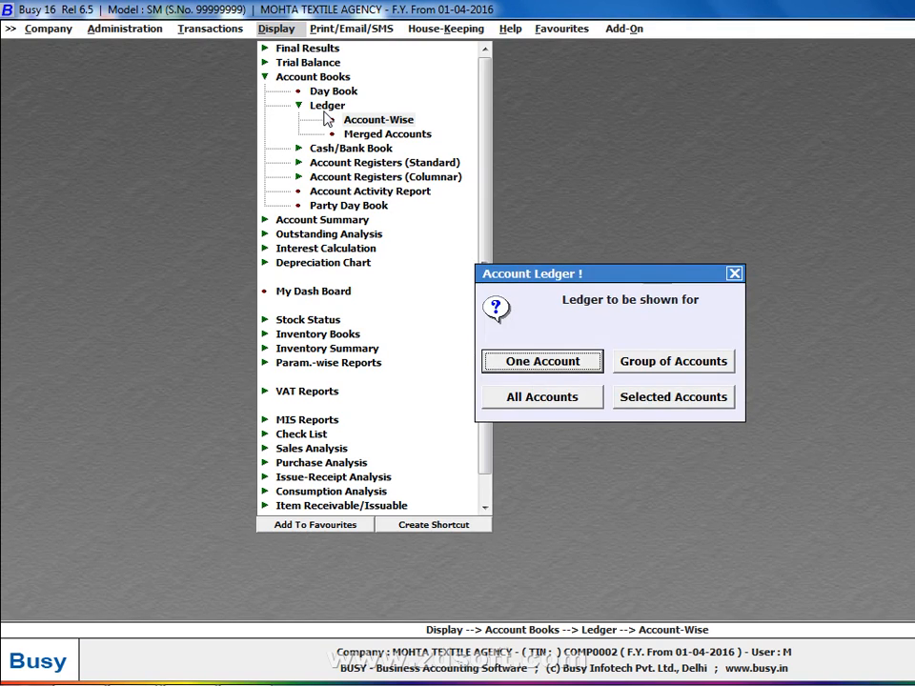
key("Right")
key("Return")
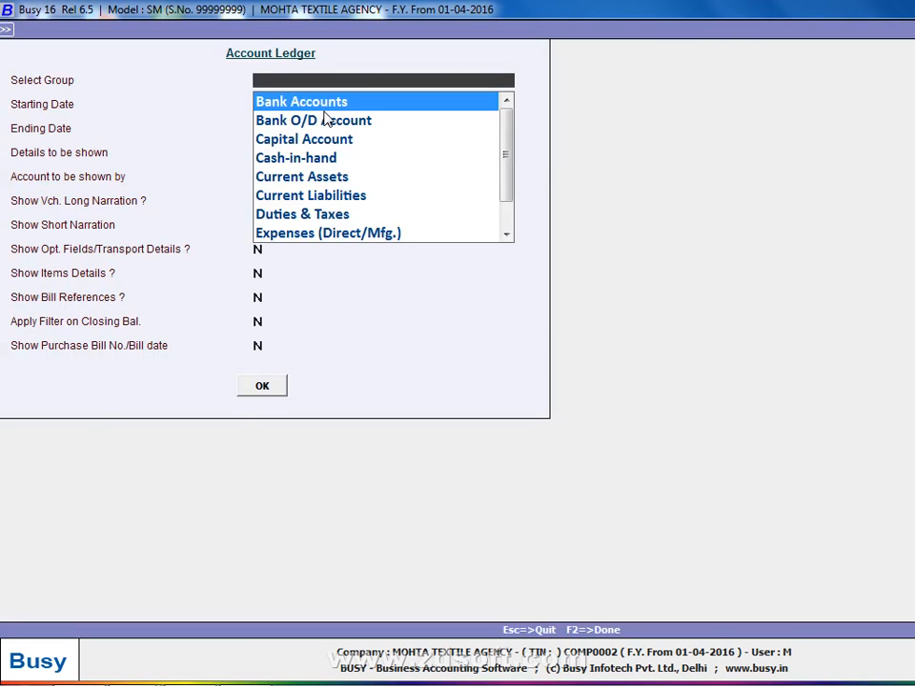
- Run the account ledger for the Suspense Account group with the default report options, and close it
key("Down")
key("Down")
key("Down")
key("Down")
key("Down")
key("Down")
key("Down")
key("Down")
key("Down")
key("Down")
key("Down")
key("Down")
key("Down")
key("Down")
key("Down")
key("Down")
key("Down")
key("Down")
key("Down")
key("Down")
key("Down")
key("Down")
key("Down")
key("Down")
key("Down")
key("Down")
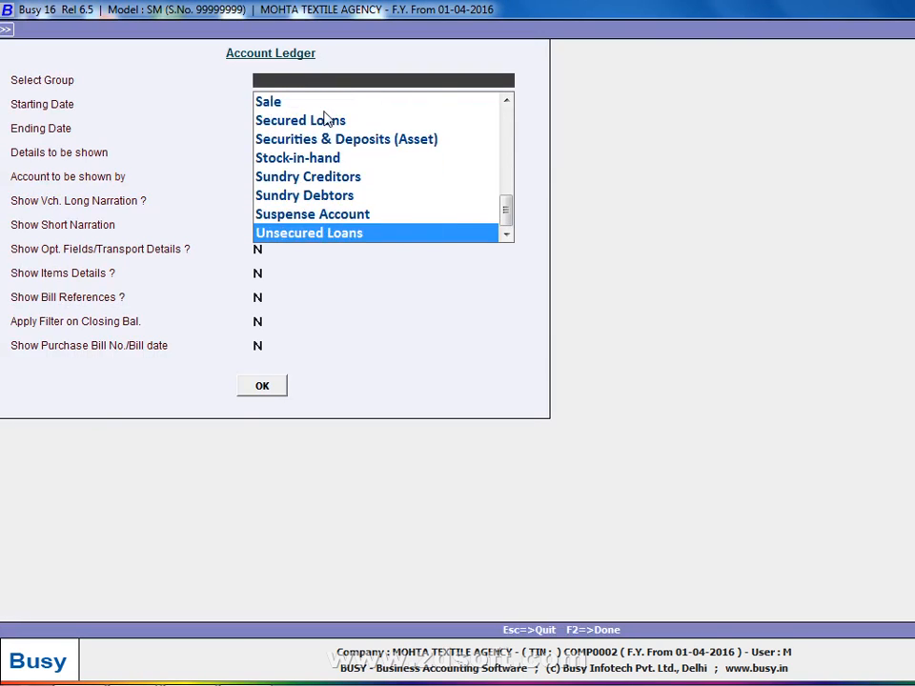
key("Up")
key("Return")
key("Return")
key("Return")
key("Return")
key("Return")
key("Return")
key("Return")
key("Return")
key("Return")
key("Return")
key("Return")
key("Return")
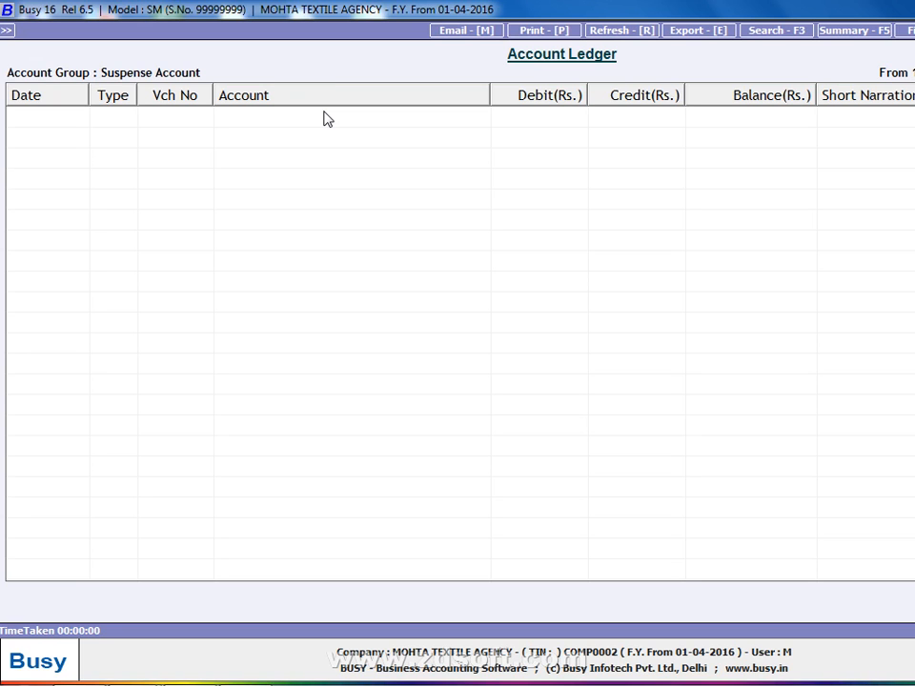
key("Escape")
key("Escape")
key("Escape")
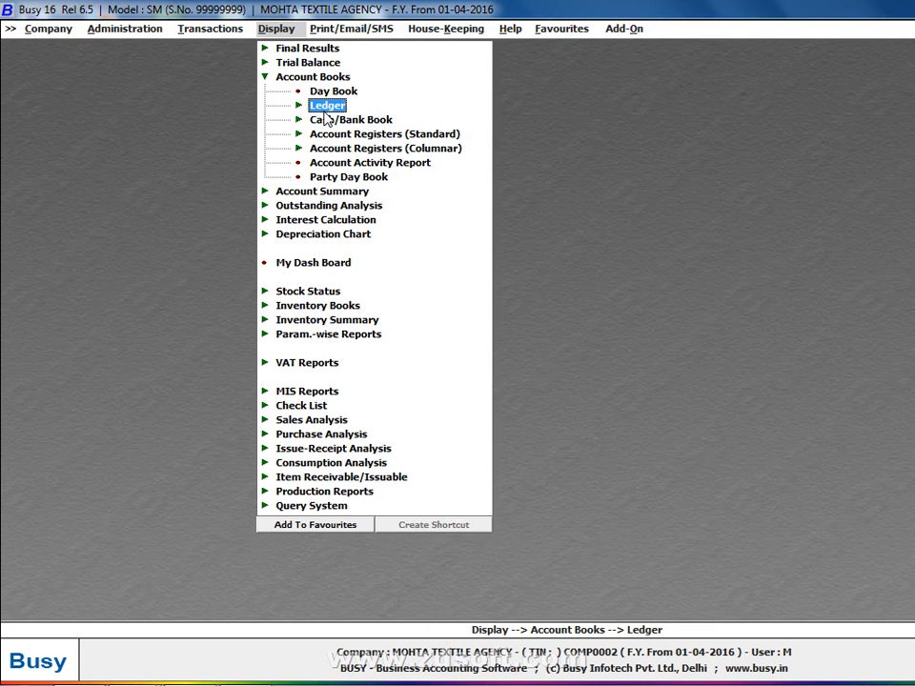
- Run the Account Books Day Book for 01-04-2016 to 26-03-2017 in the single debit/credit list format, and return to its options
key("Up")
key("Return")
key("Return")
key("Return")
key("Return")
key("Return")
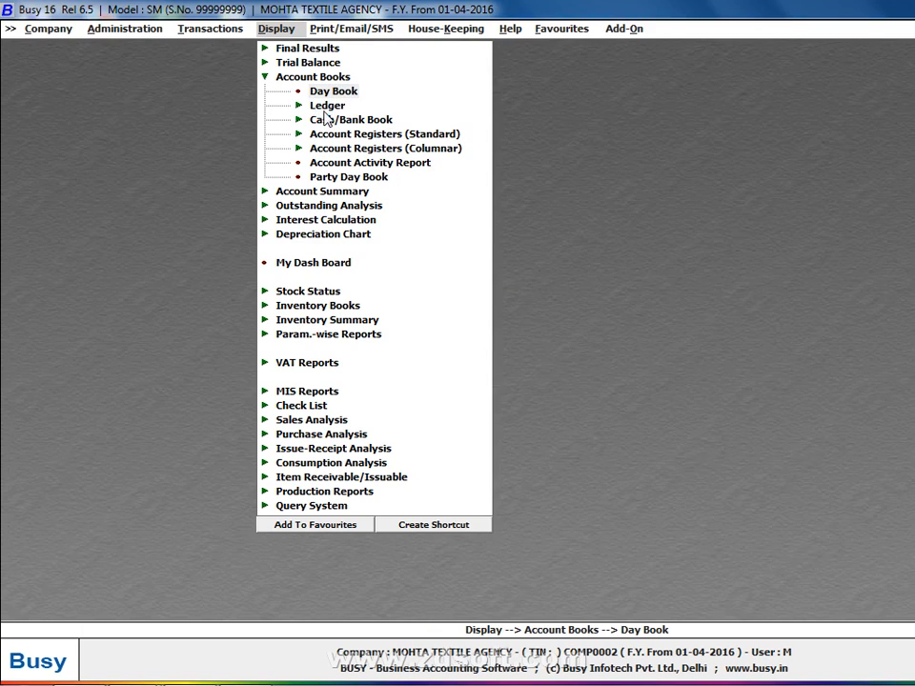
key("Return")
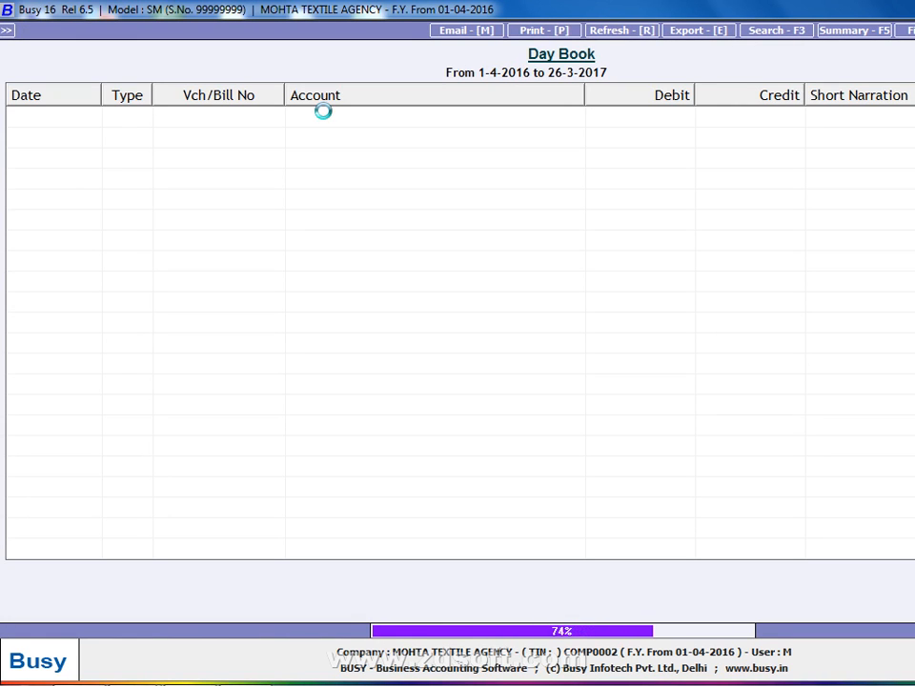
key("Escape")
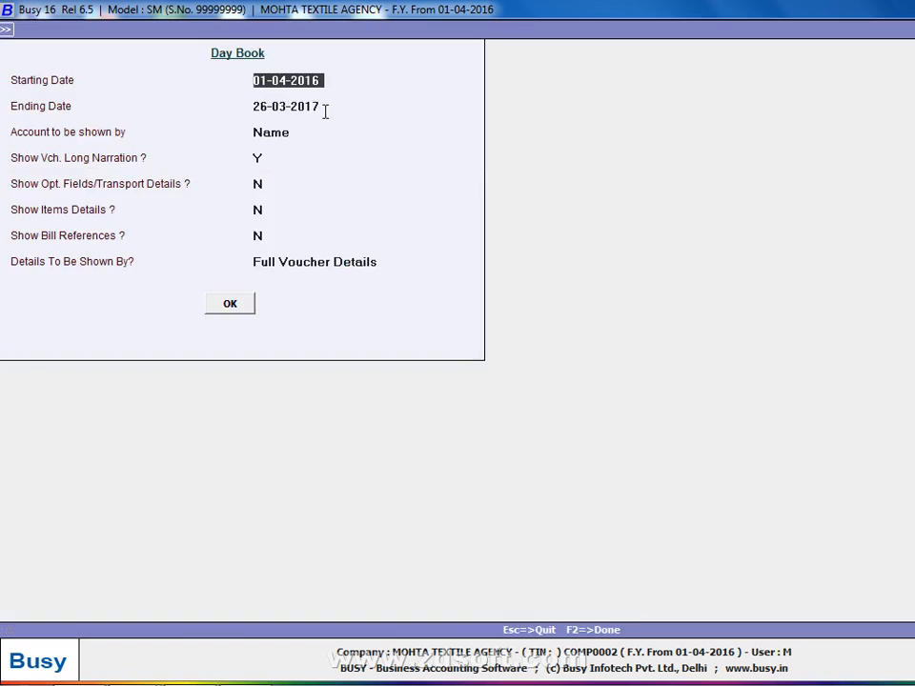
- Run the Day Book in the two-sided cash amount format for 01-04-2016 to 26-03-2017 and widen its receipts column
key("F2")
key("Right")
key("Return")
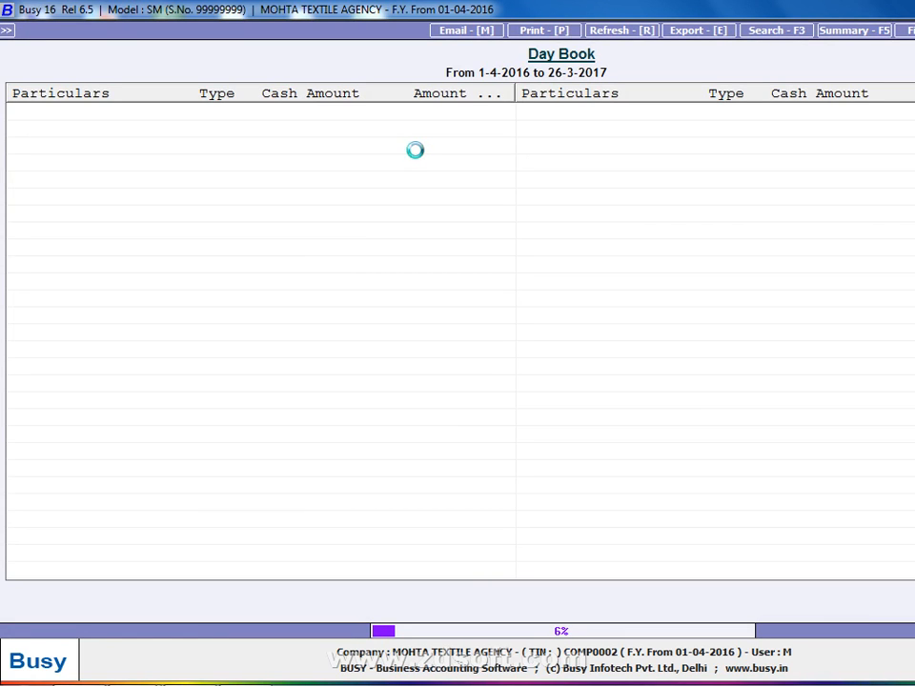
key("Escape")
key("Left")
key("Return")
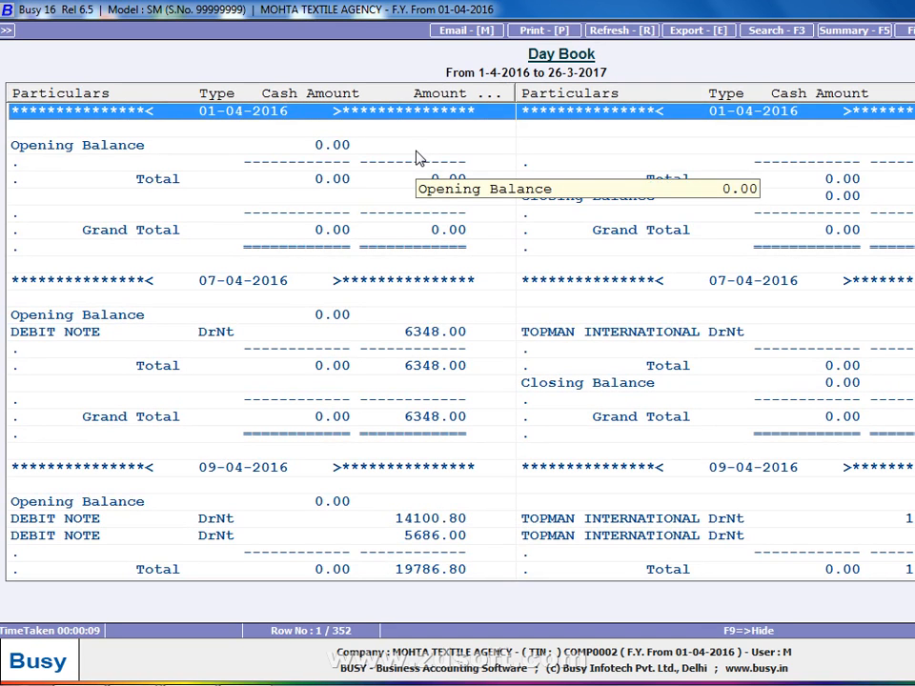
left_click_drag(516, 94, 598, 99)
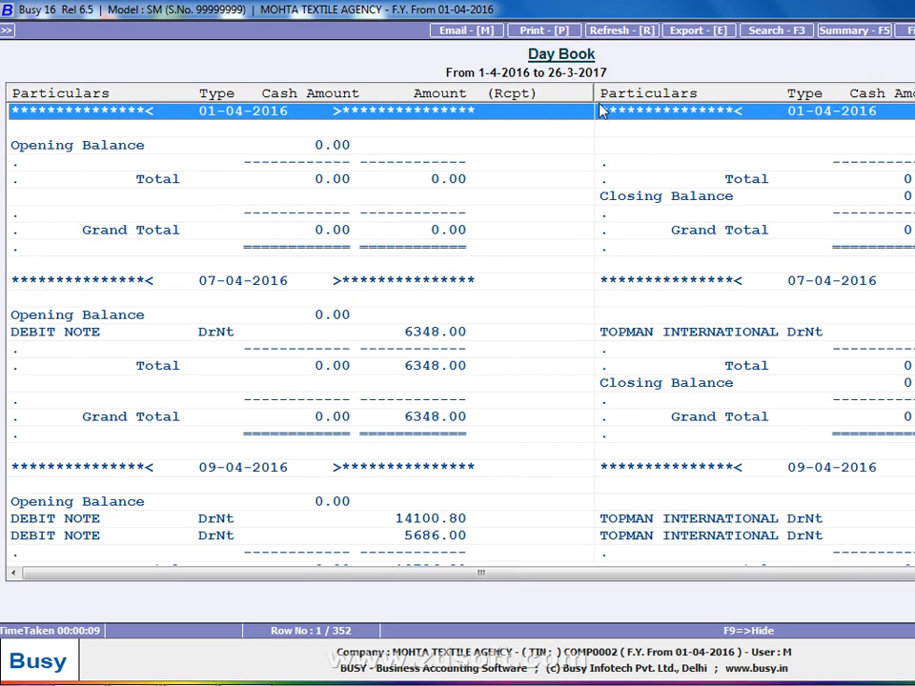
left_click_drag(594, 92, 550, 93)
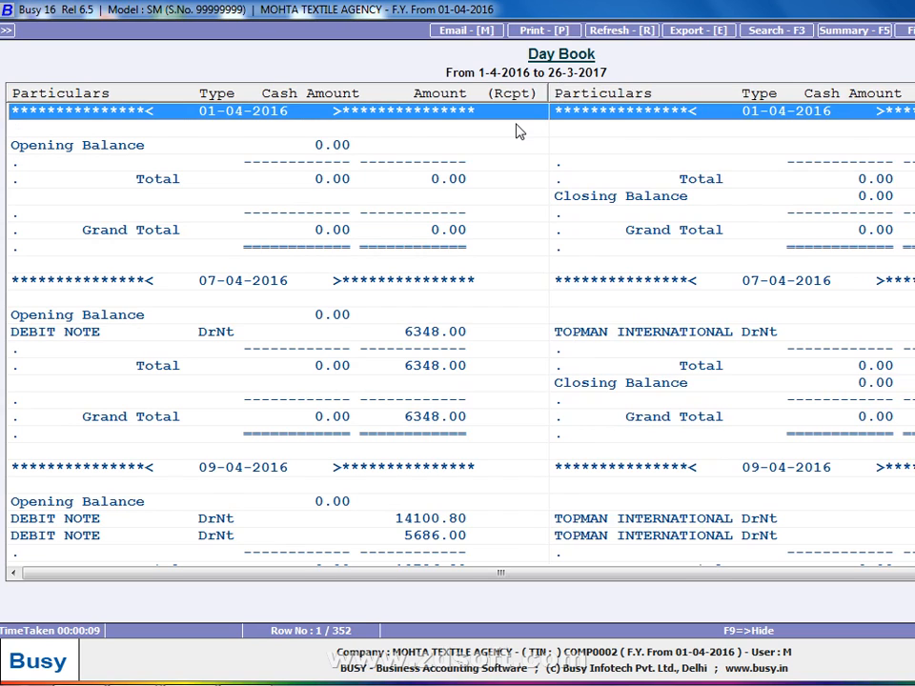
- Preview the two-sided Day Book's printout, examine its date-wise entries with narrations, and close the preview
key("alt+p")
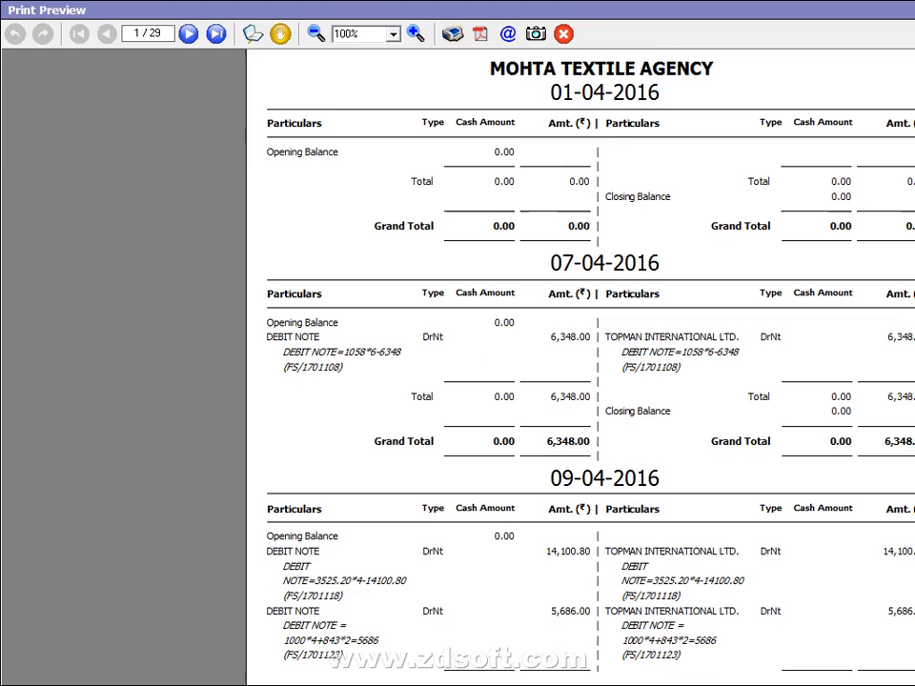
scroll(582, 381, "down", 5)
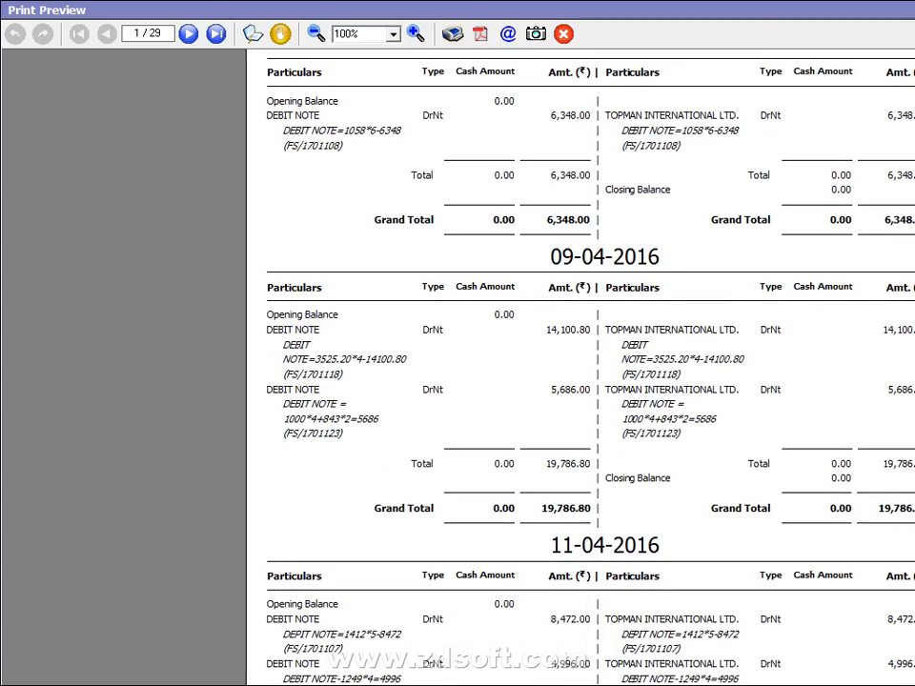
key("Escape")
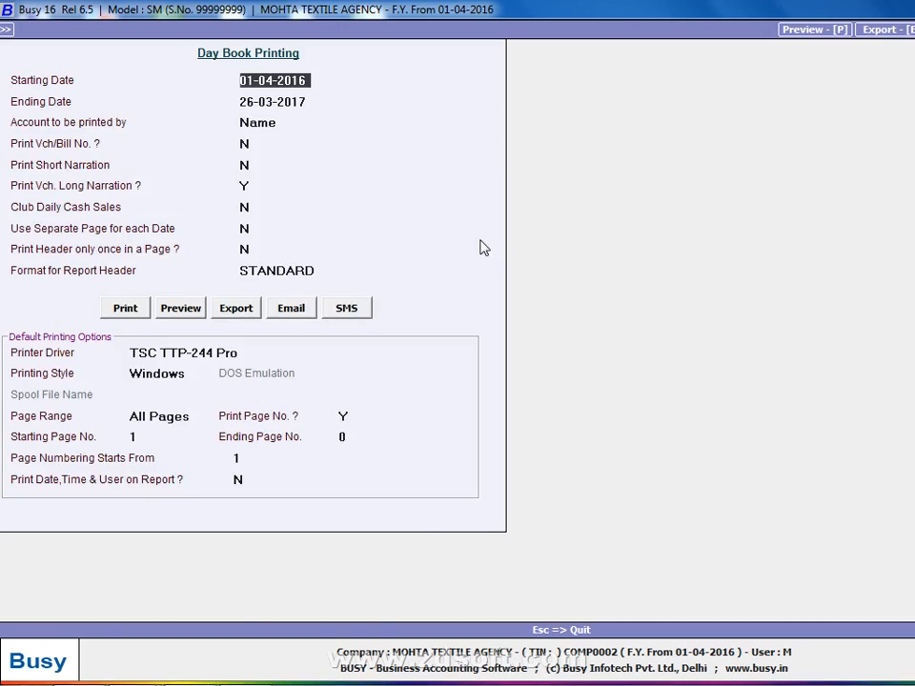
- Close the Day Book printing options and the report, going back to the list of account book reports
key("Escape")
key("Escape")
key("Escape")
key("Escape")
key("Escape")
key("Escape")
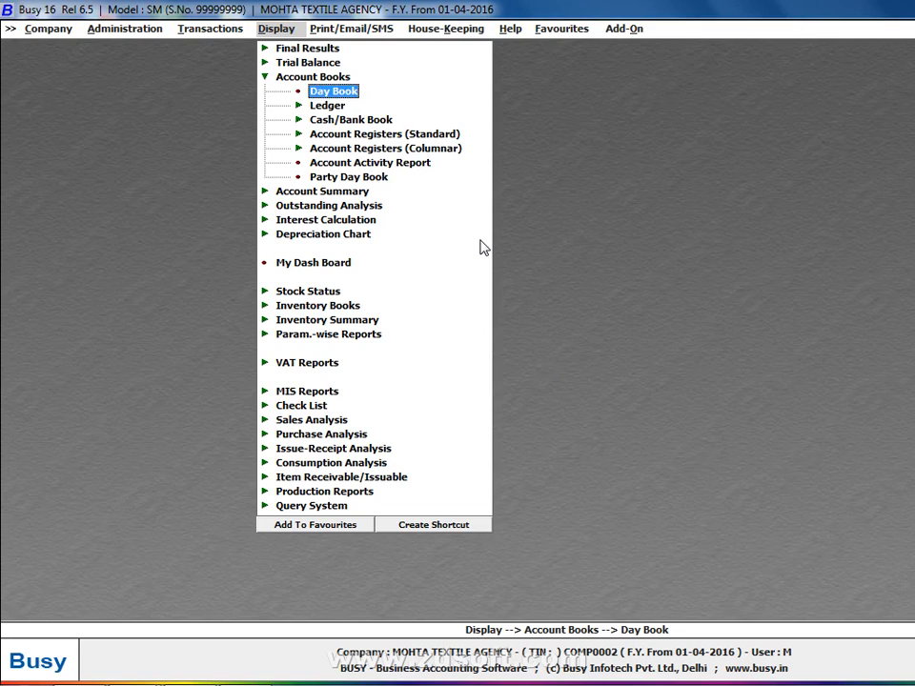
key("Down")
key("Down")
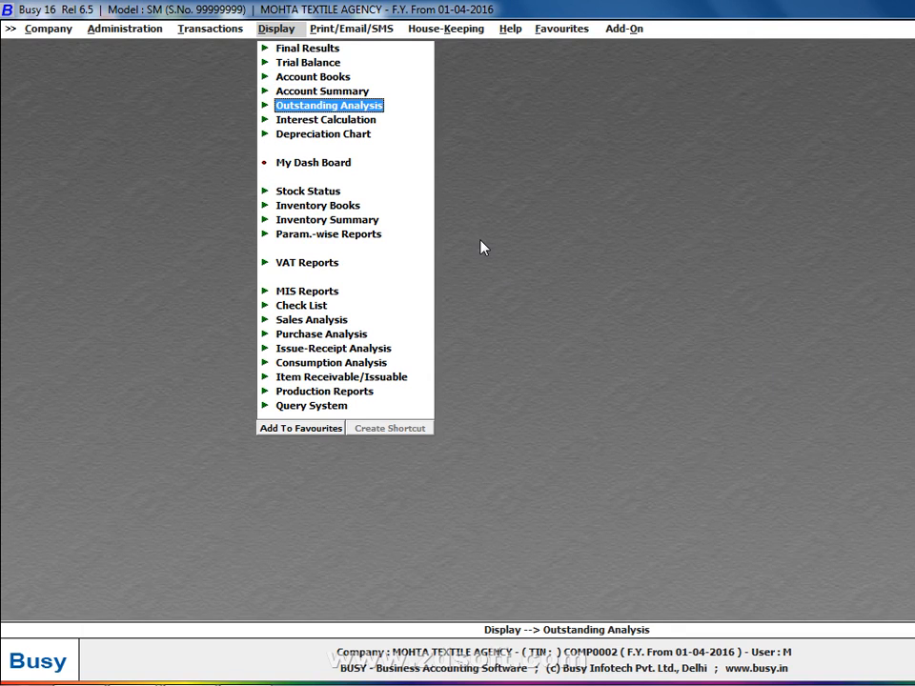
key("Down")
key("Down")
key("Down")
key("Down")
key("Down")
key("Down")
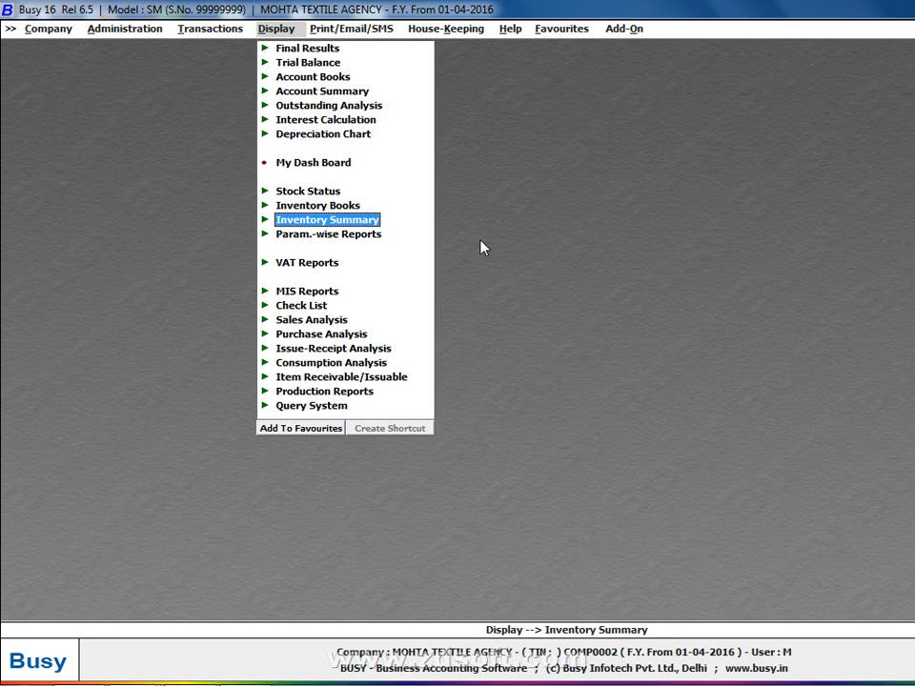
key("Down")
key("Down")
key("Down")
key("Down")
key("Down")
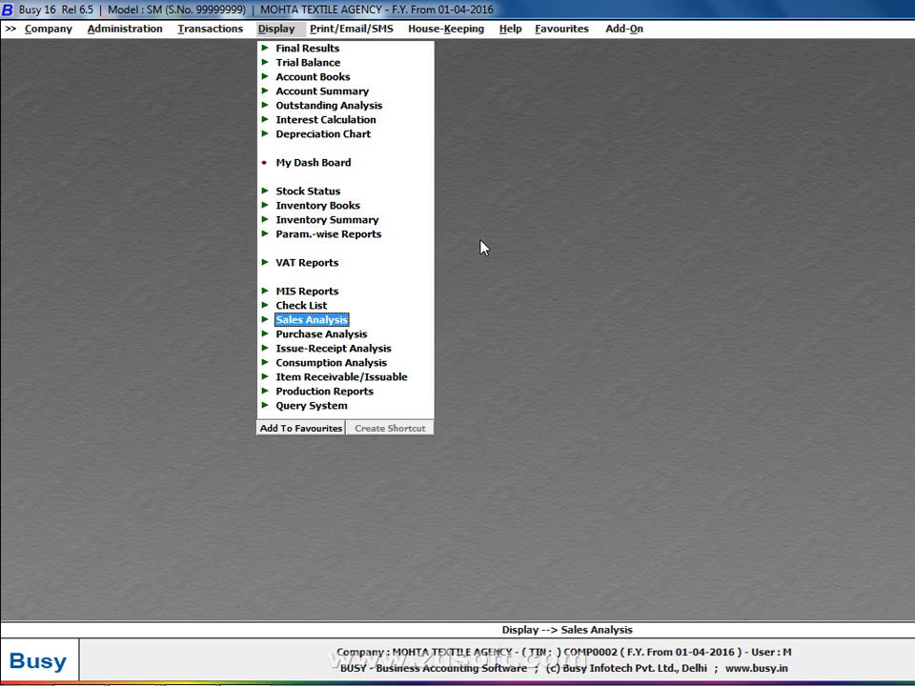
key("Down")
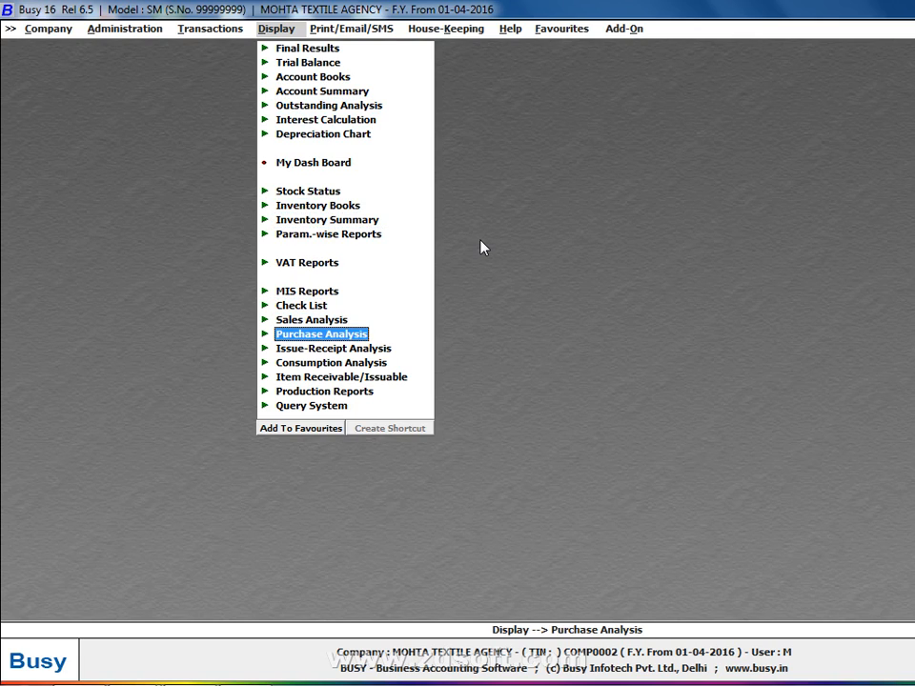
key("Up")
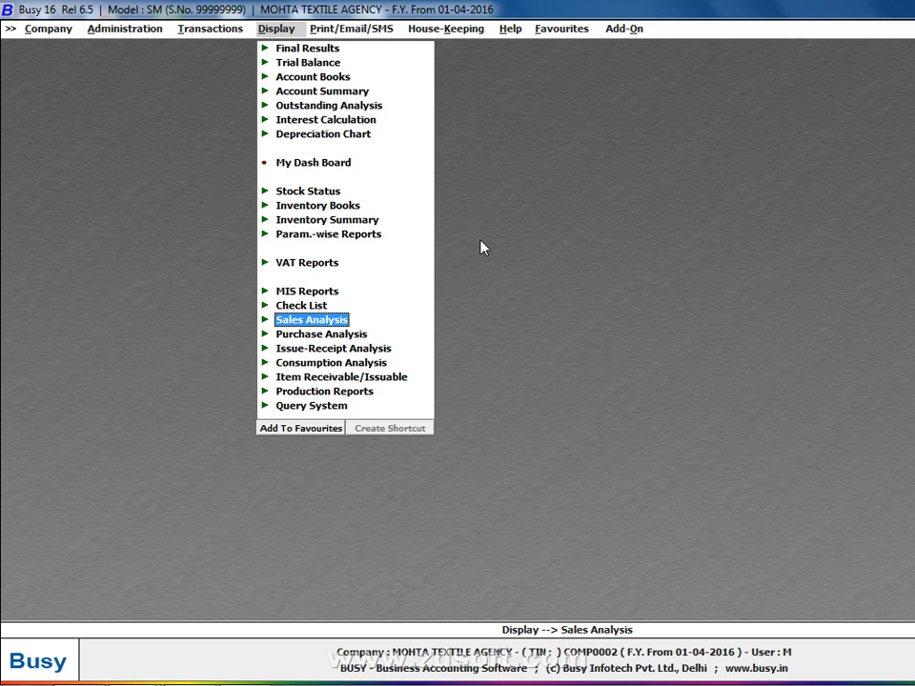
key("Left")
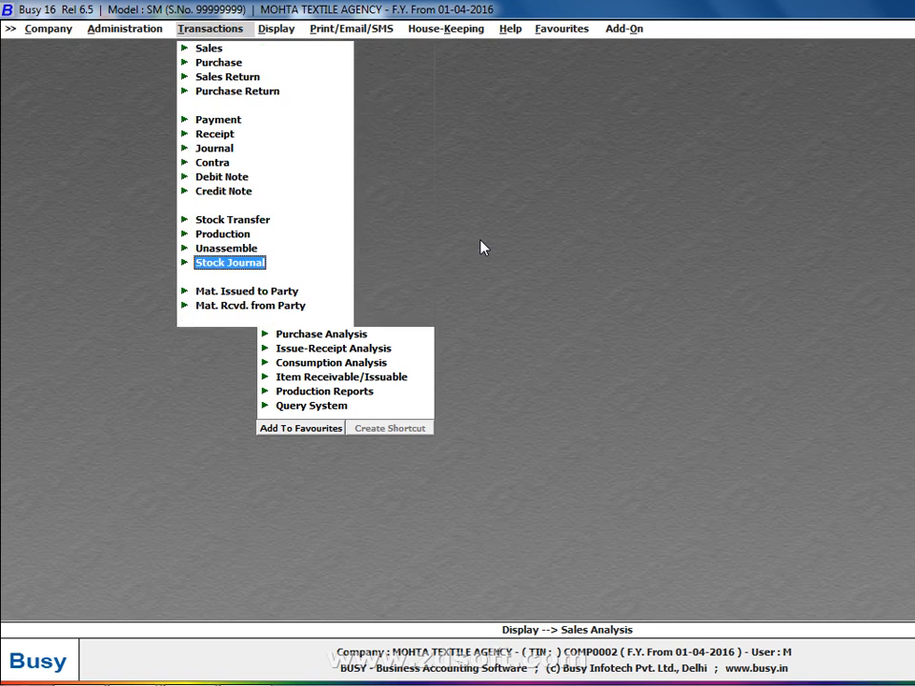
key("Right")
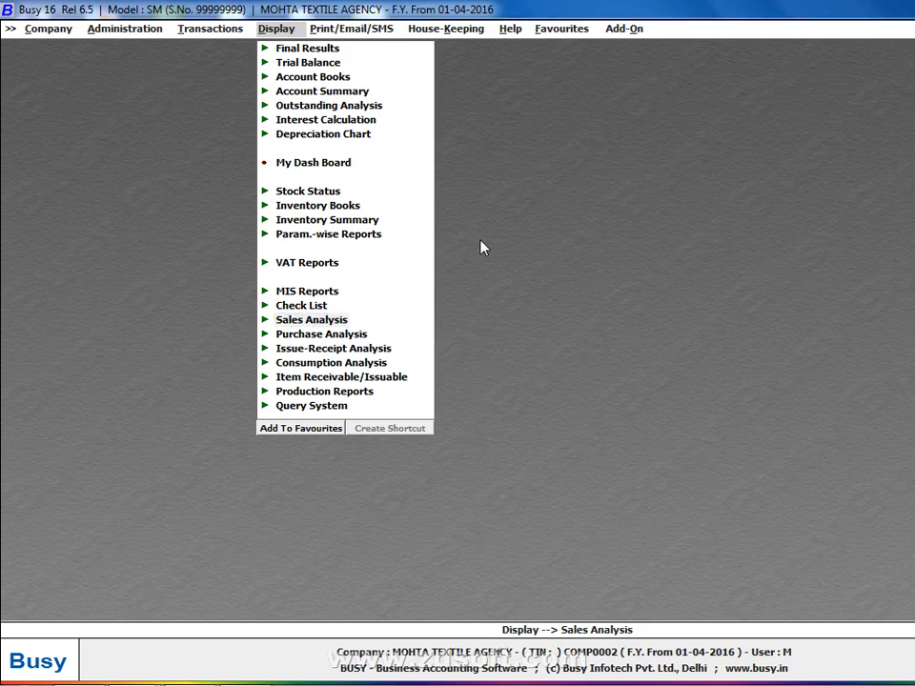
- Run the account ledger for the Sales account for 01-04-2016 only, keeping the other report options at their defaults
type("SALES")
key("Return")
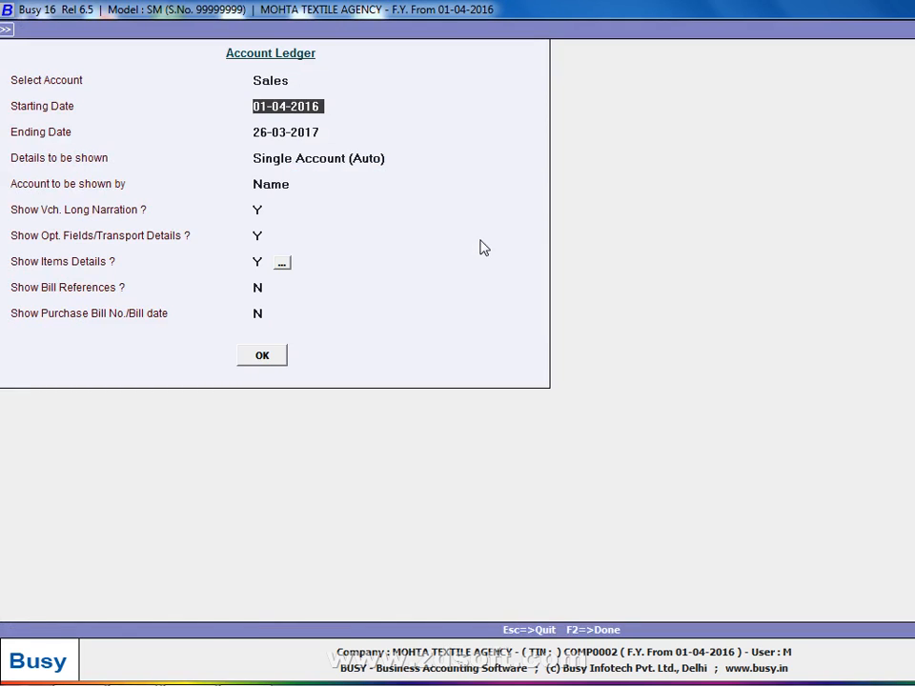
type("1-4")
key("Return")
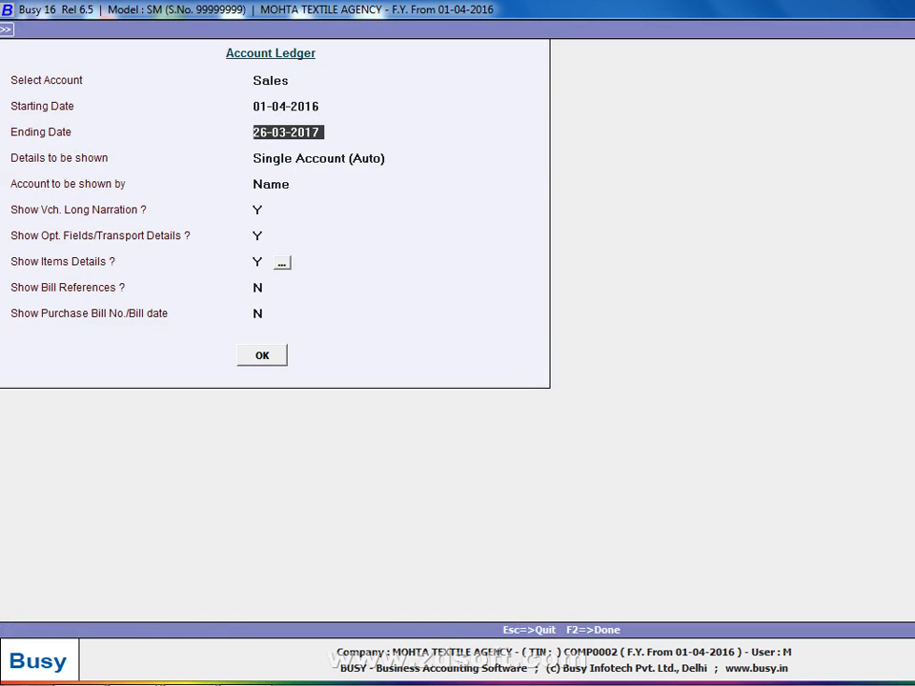
type("1-4")
key("Return")
key("Return")
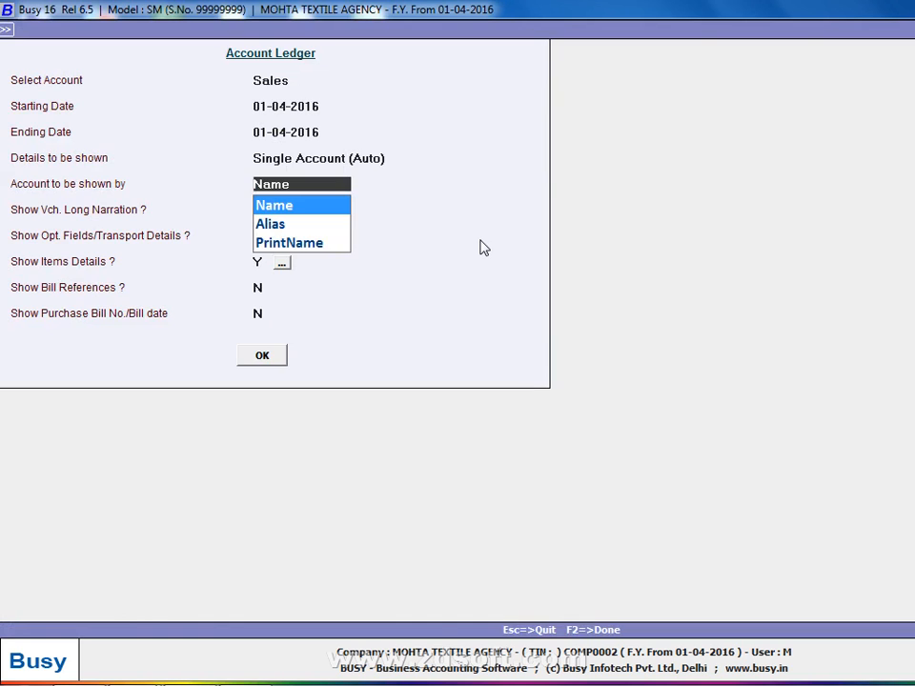
key("Return")
key("Return")
key("Return")
key("Return")
key("Return")
key("Return")
key("Return")
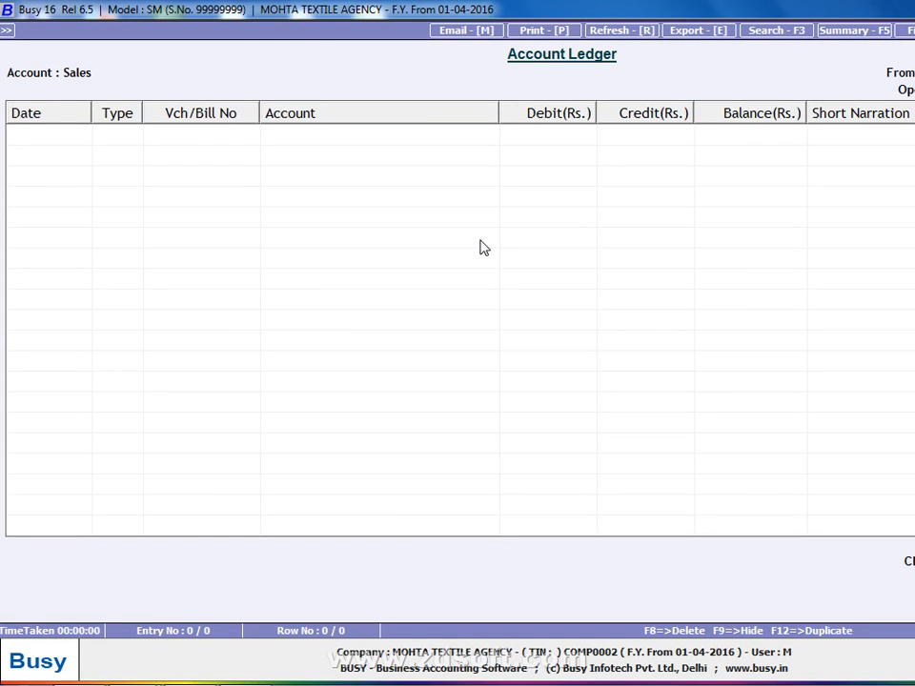
- Rerun the Sales account ledger for 26-03-2017 only, review its sale entries with item details, and close the report
key("Escape")
key("Return")
type("26-3")
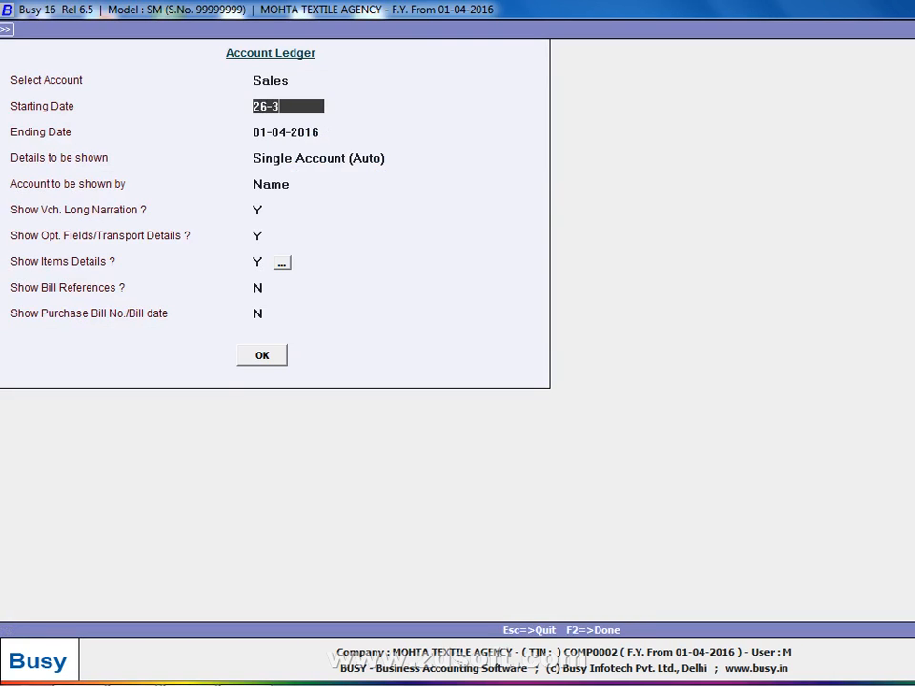
key("Return")
type("26-3")
key("Return")
key("Return")
key("Return")
key("Return")
key("Return")
key("Return")
key("Return")
key("Return")
key("Return")
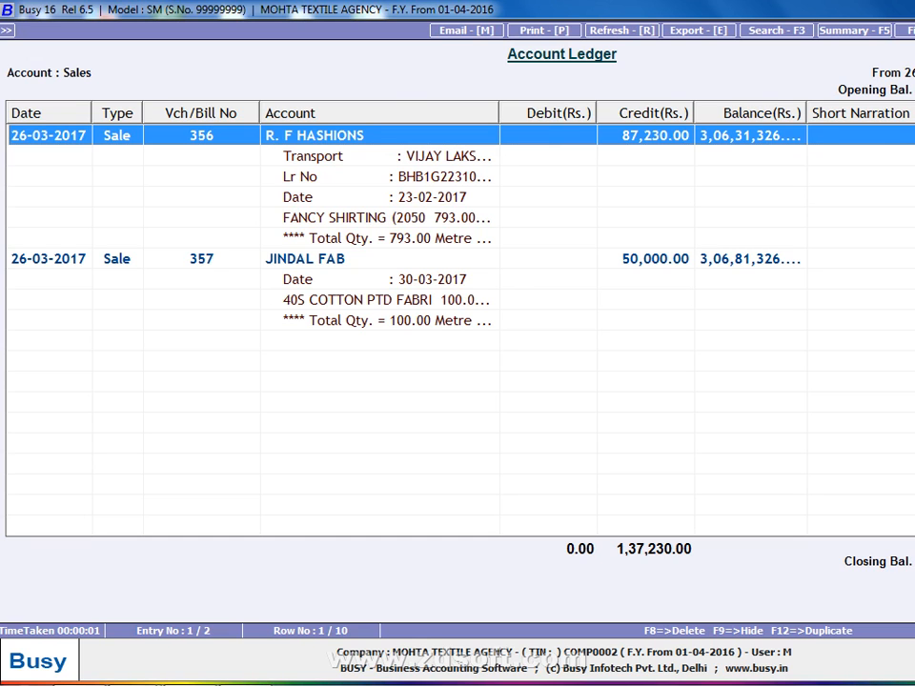
key("Escape")
key("Escape")
key("Escape")
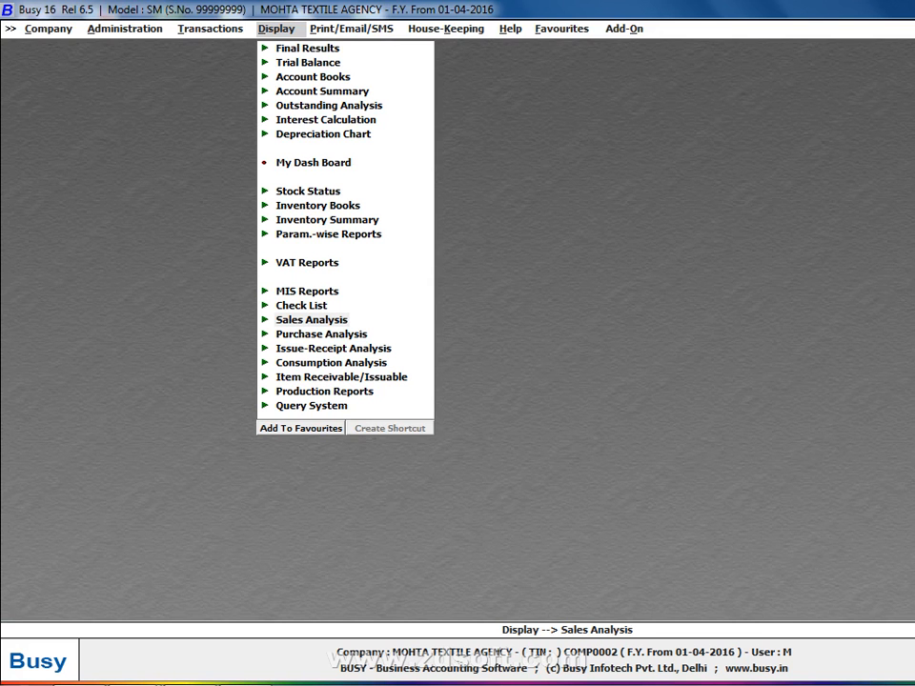
- Open the report options for the list of sales vouchers and leave them
key("Left")
key("Up")
key("Up")
key("Up")
key("Up")
key("Up")
key("Up")
key("Up")
key("Up")
key("Up")
key("Up")
key("Up")
key("Up")
key("Up")
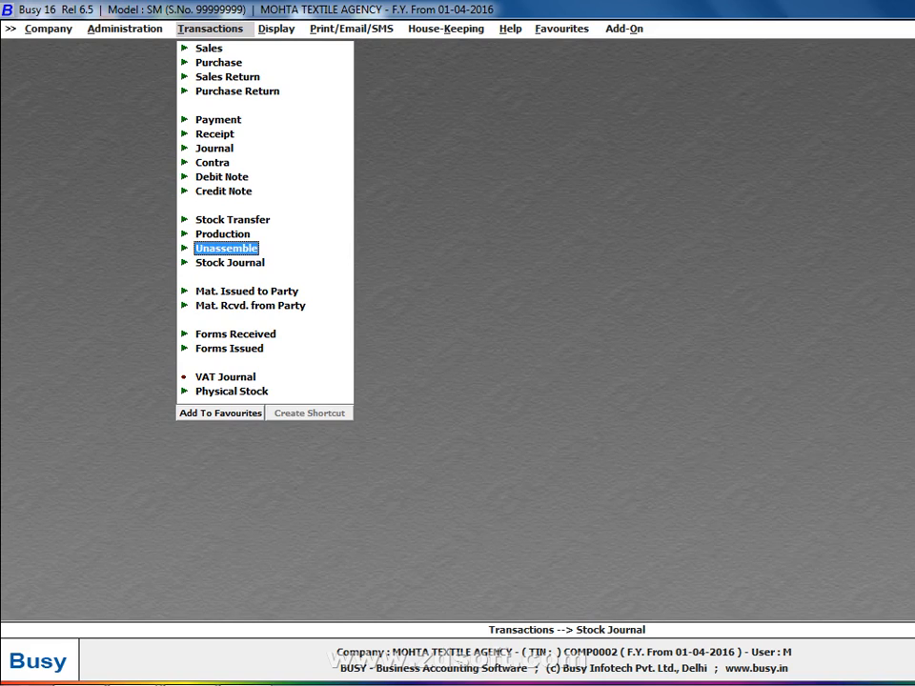
key("Return")
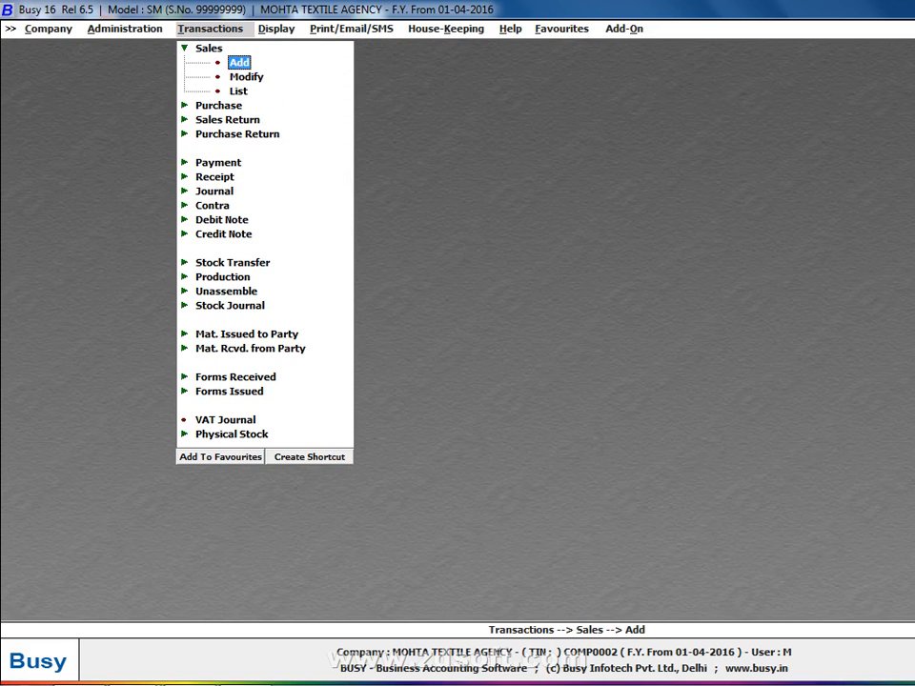
key("Down")
key("Down")
key("Return")
key("Escape")
key("Return")
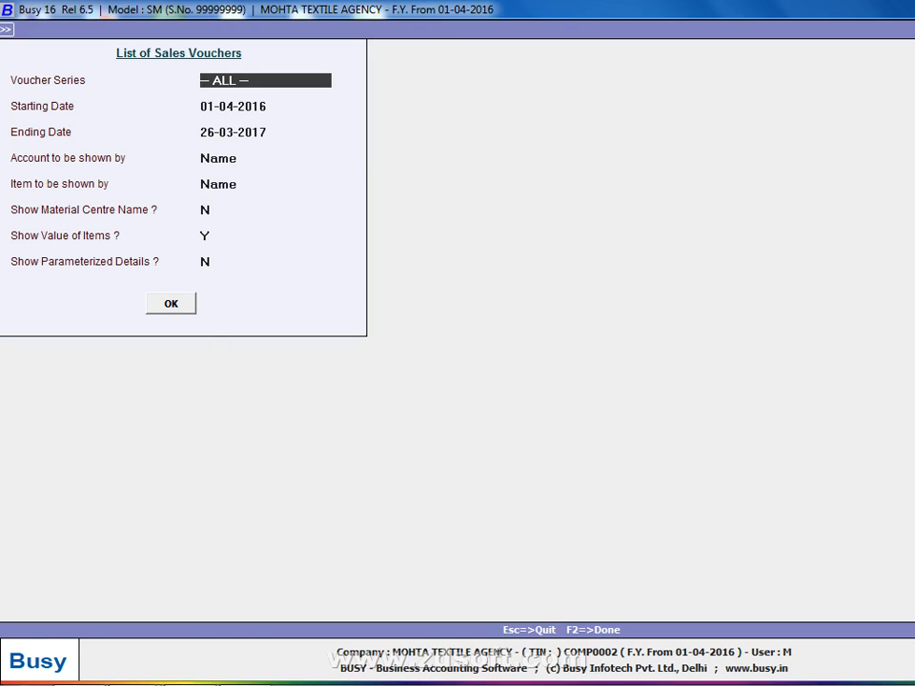
key("Escape")
- Choose the item-wise Standard-Date/Voucher-wise Sales Analysis for all items
key("Left")
key("Right")
key("Up")
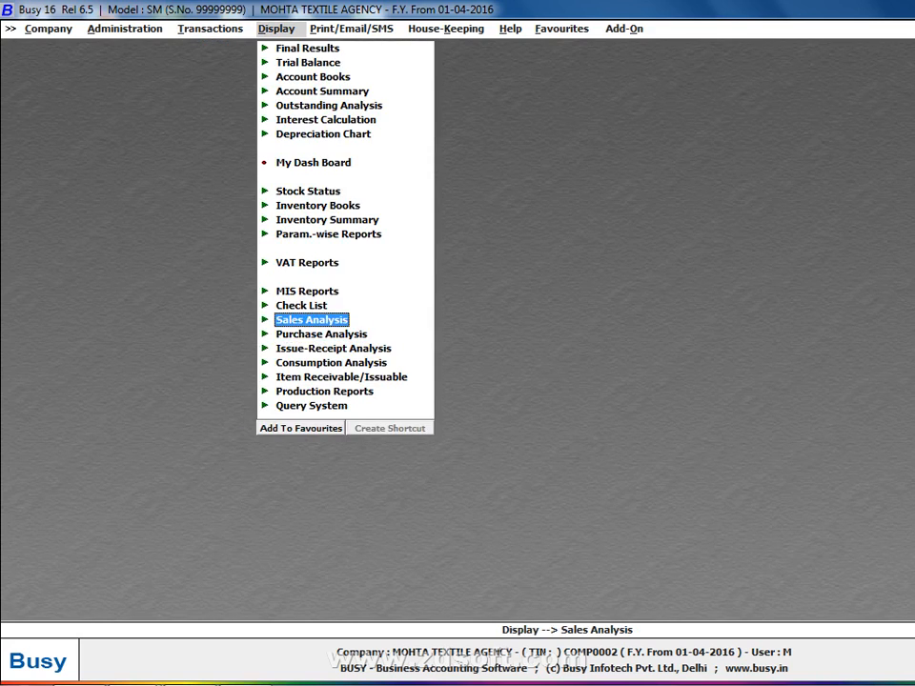
key("Return")
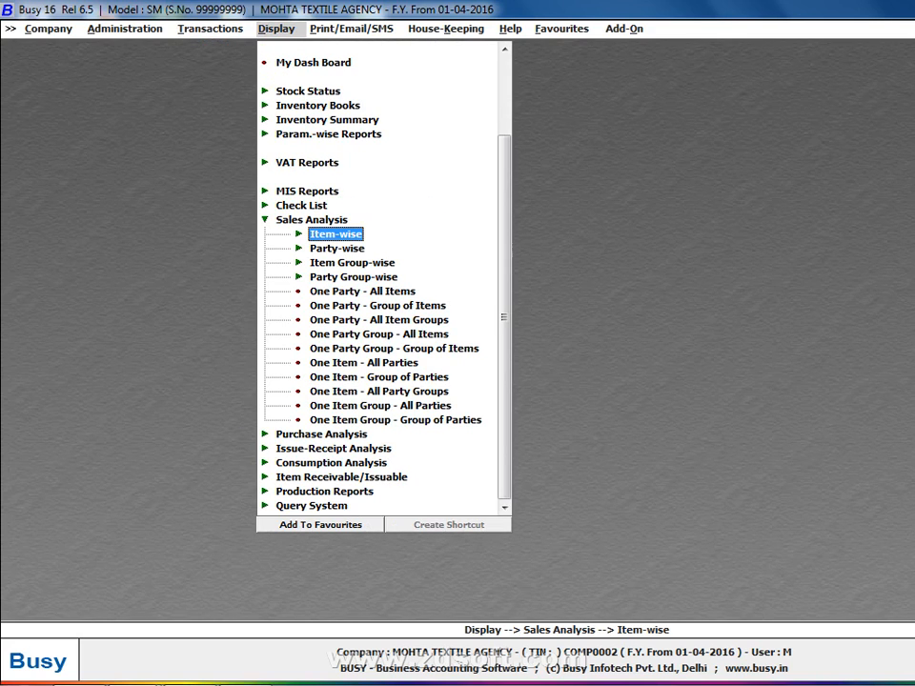
key("Return")
key("Return")
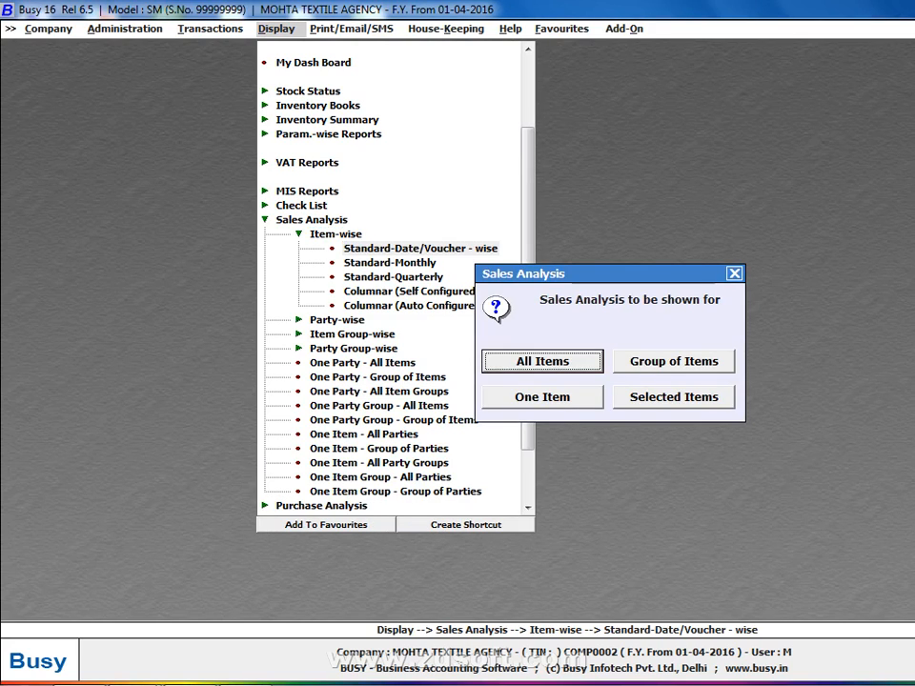
key("Down")
key("Down")
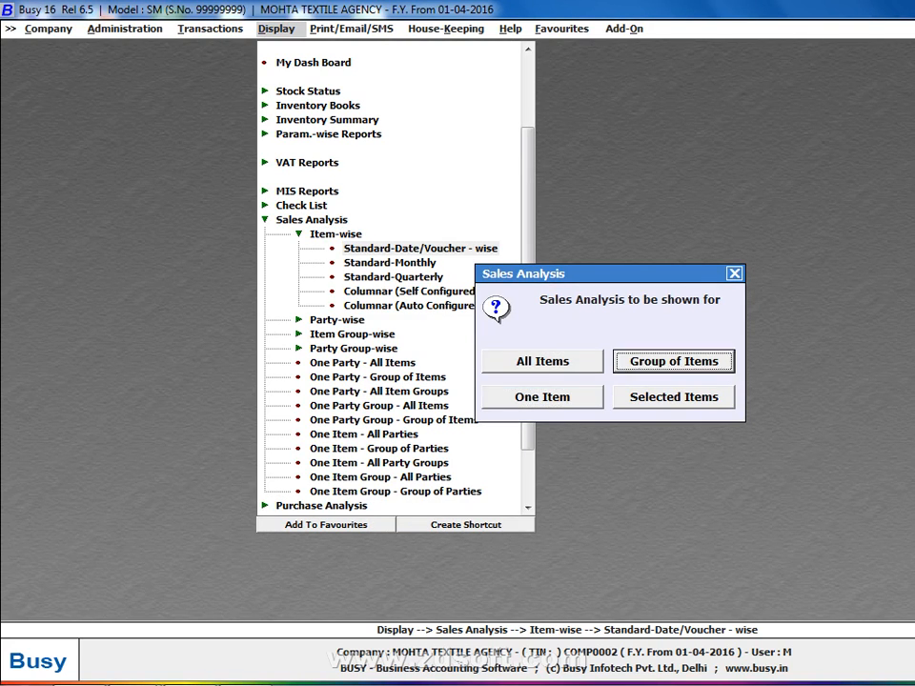
key("Return")
key("Return")
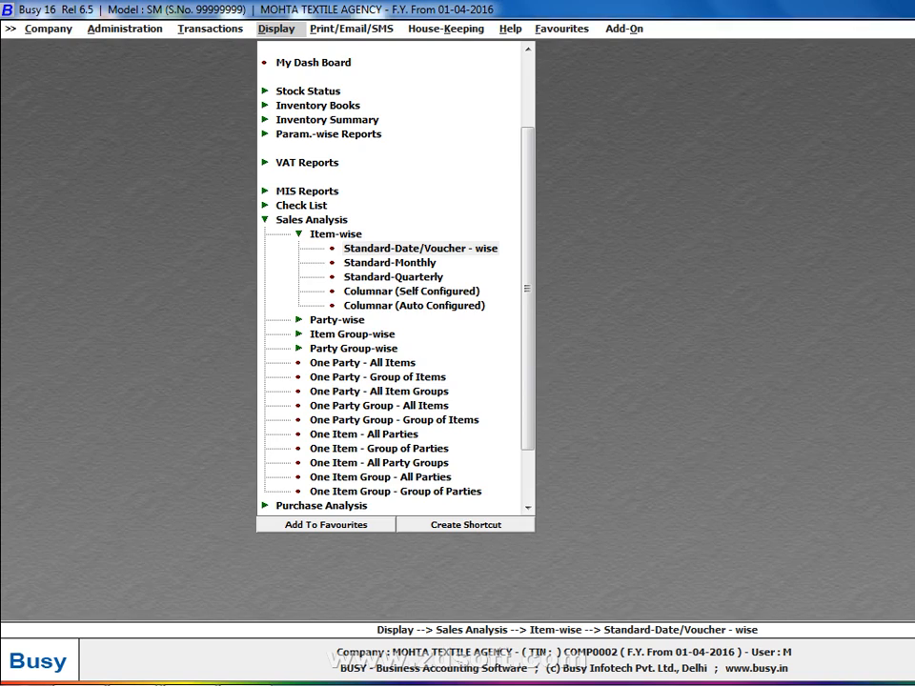
- Run the item-wise Sales Analysis for 26-03-2017 only with the other options at their defaults, and close it
key("Return")
key("Up")
type("26")
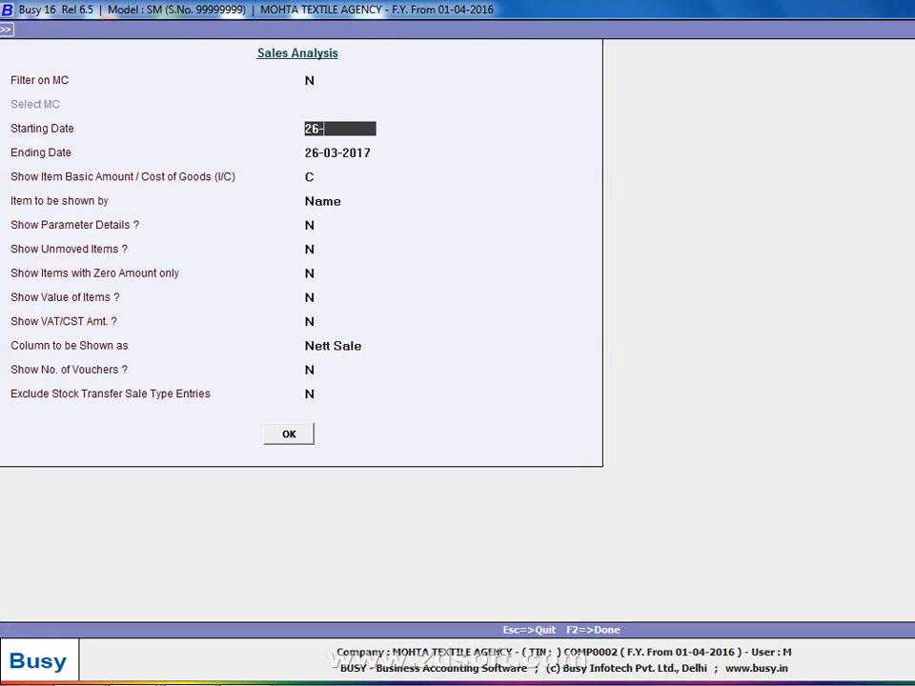
key("Return")
key("Return")
key("Return")
key("Return")
key("Return")
key("Return")
key("Return")
key("Return")
key("Return")
key("Return")
key("Return")
key("Return")
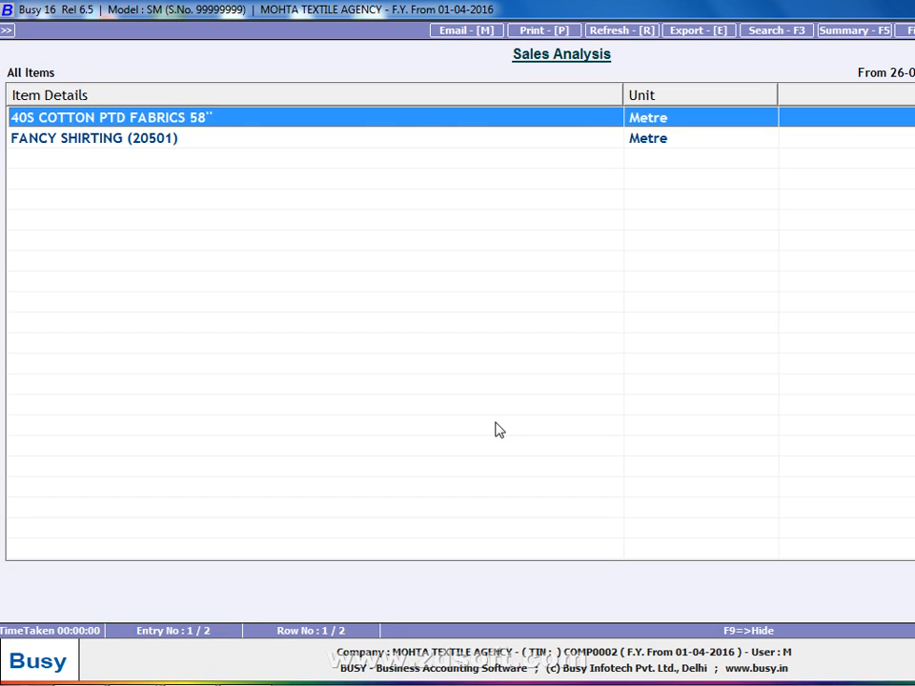
key("Escape")
key("Escape")
key("Escape")
key("Escape")
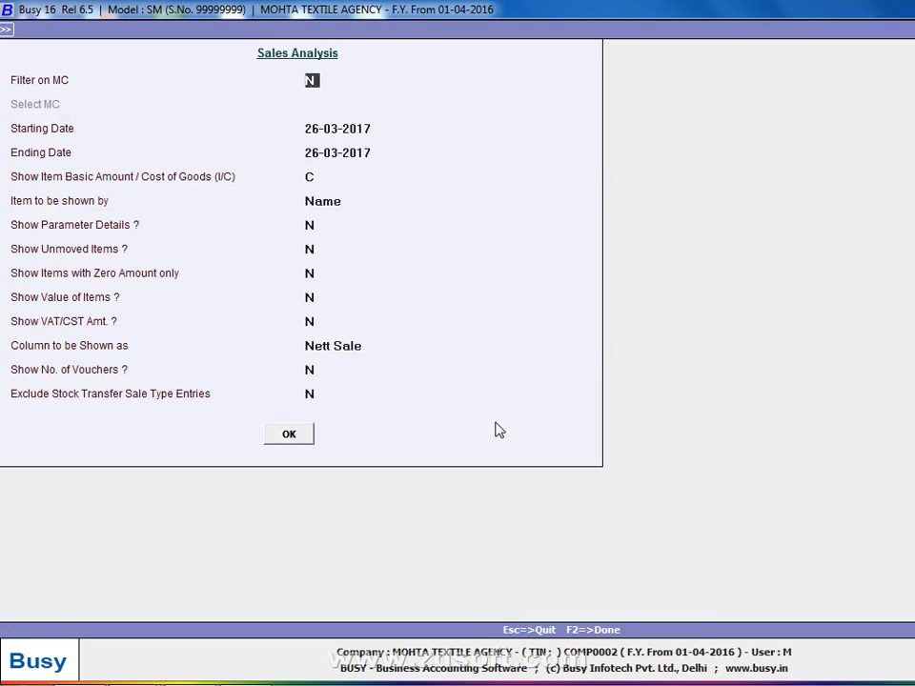
- Open the party-wise Standard-Date/Voucher-wise Sales Analysis on a date-wise basis for all accounts
key("Down")
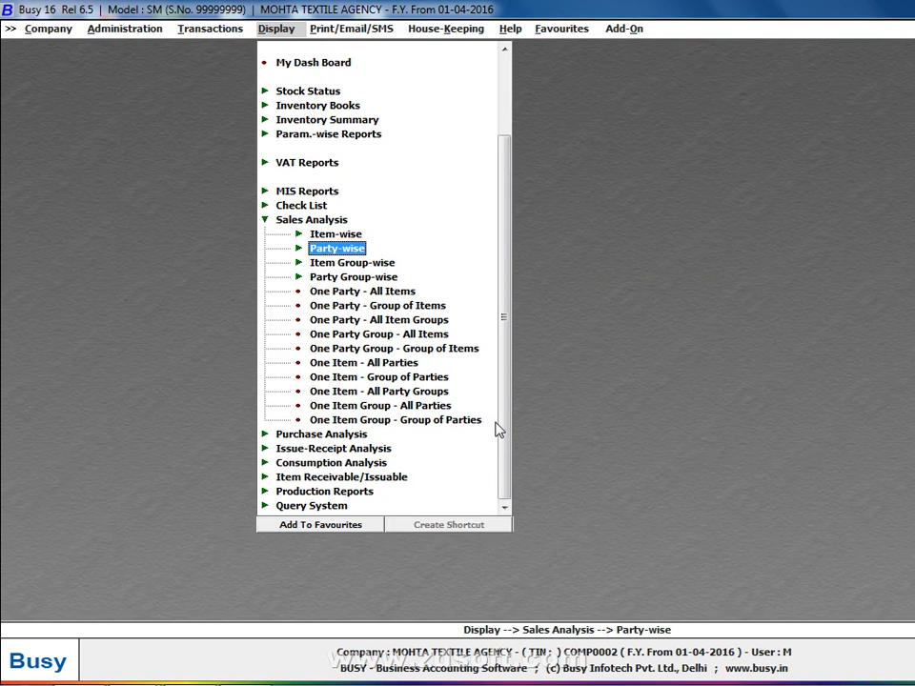
key("Return")
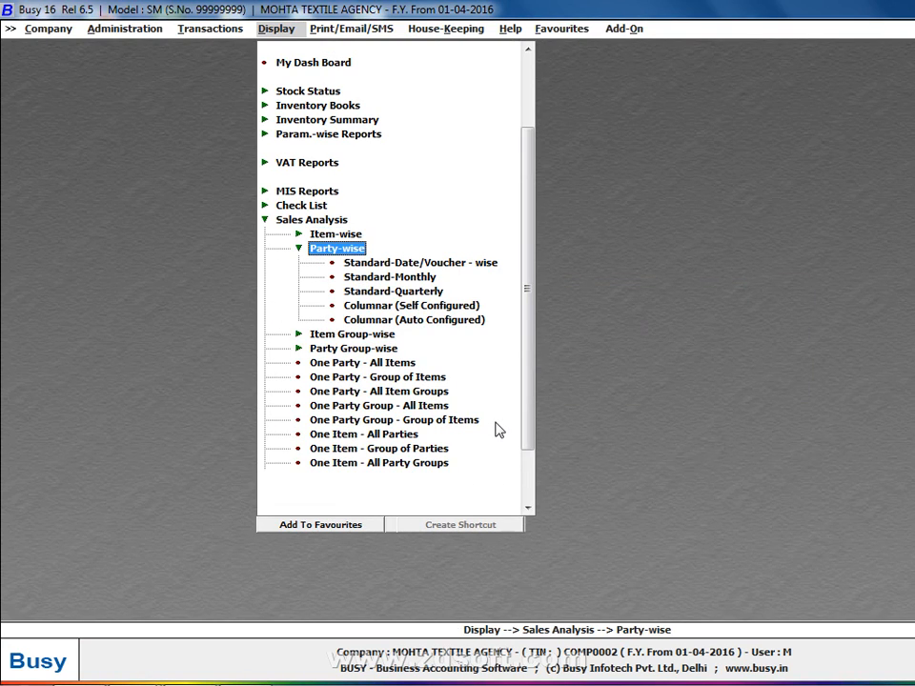
key("Down")
key("Return")
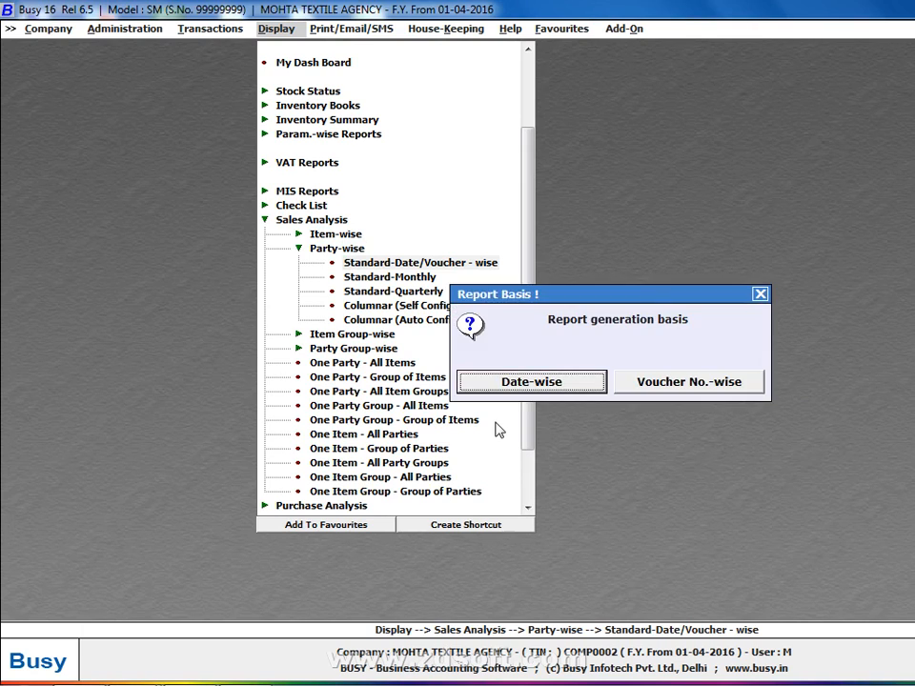
key("Return")
key("Return")
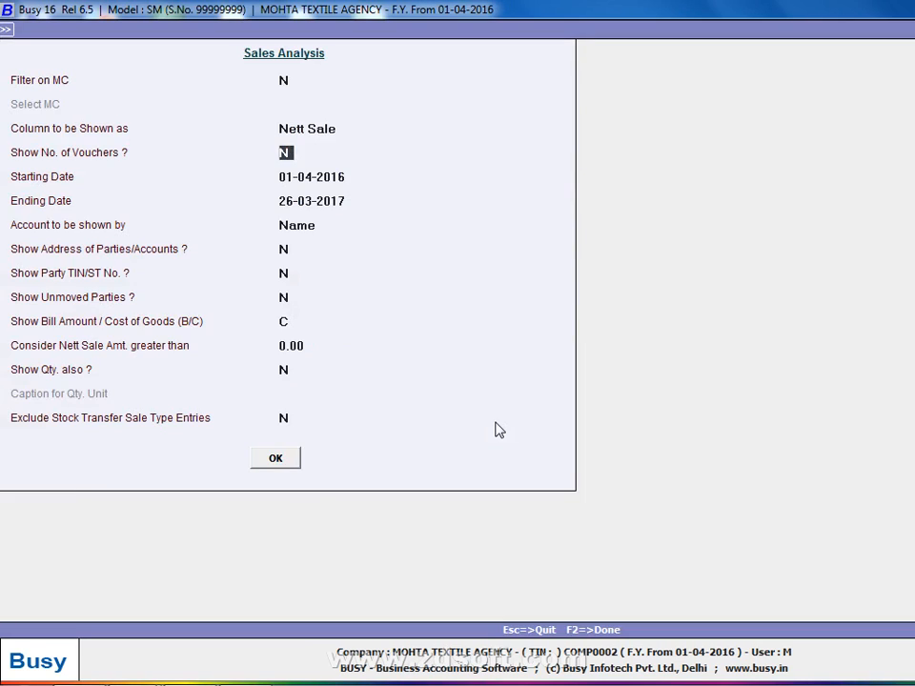
- Run the party-wise Sales Analysis from 26-03-2017 to 26-03-2017, review the accounts listed, and close it
key("Return")
type("26-03-2017")
key("Return")
key("Return")
key("Return")
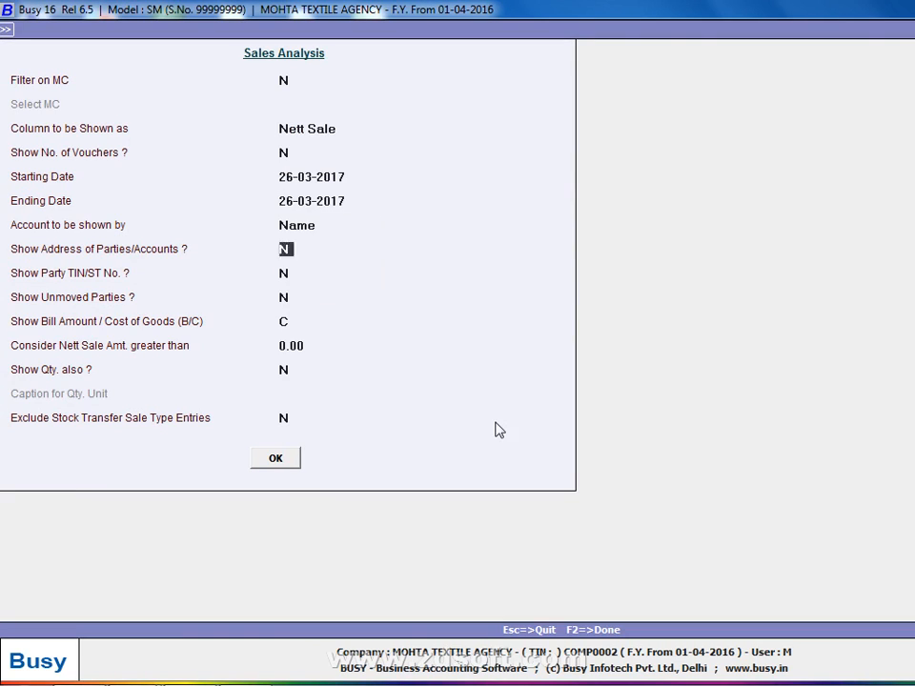
key("F2")
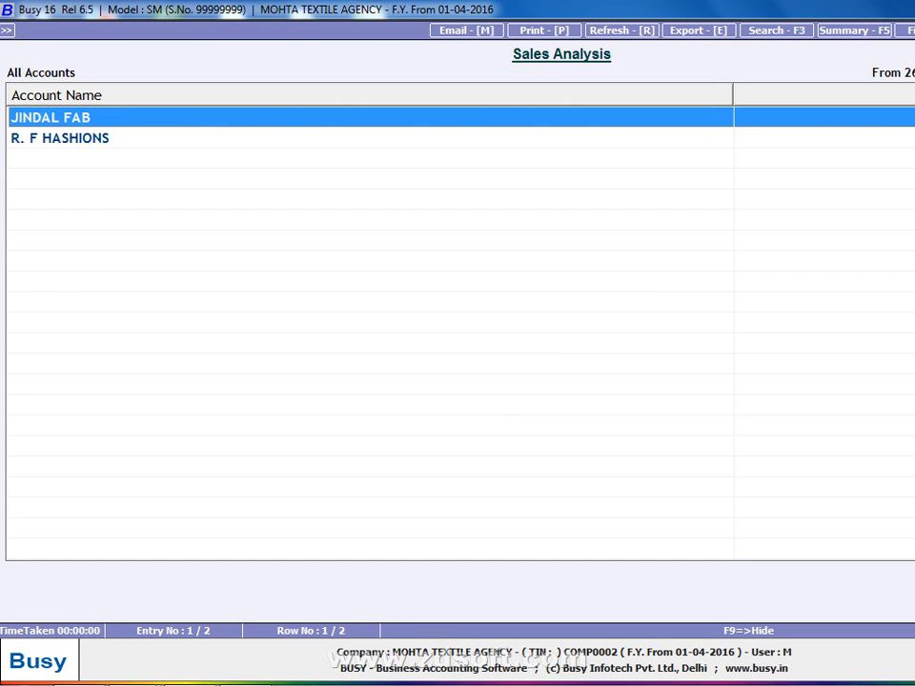
key("Escape")
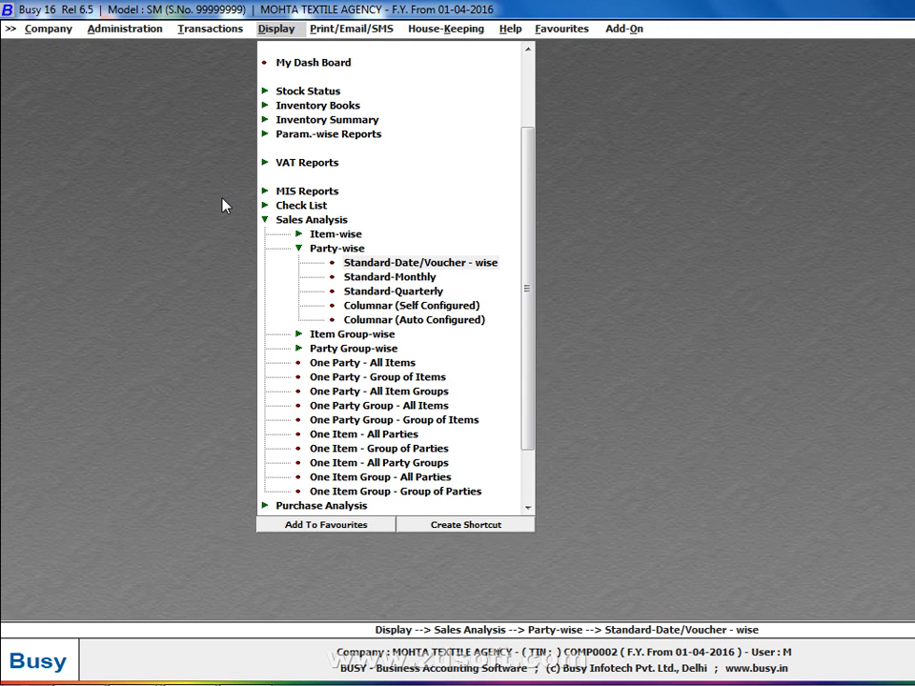
key("Escape")
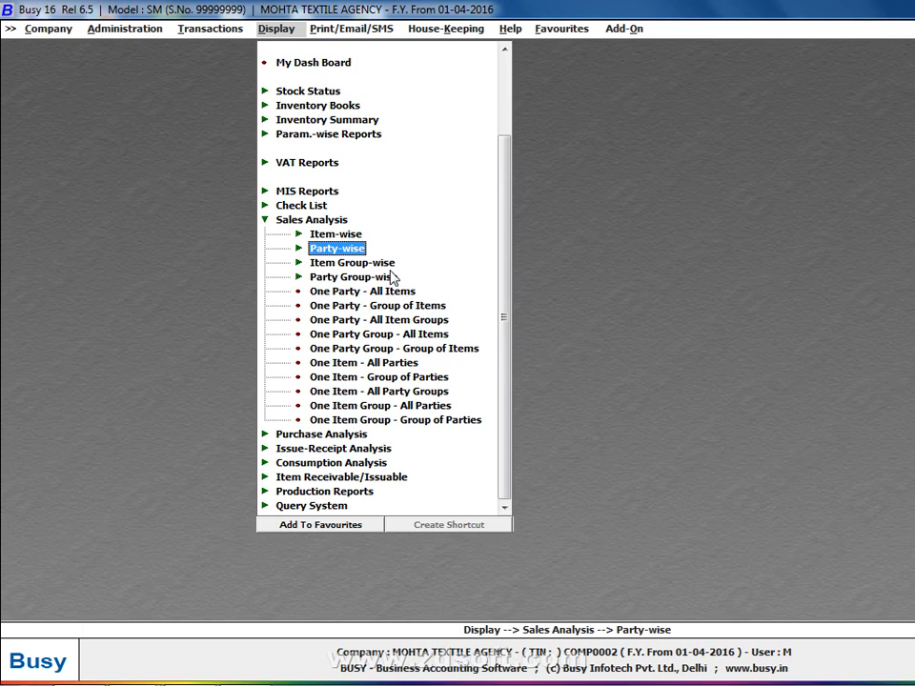
- Open the Item Group-wise Standard-Date Range report in Sales Analysis
double_click(394, 276)
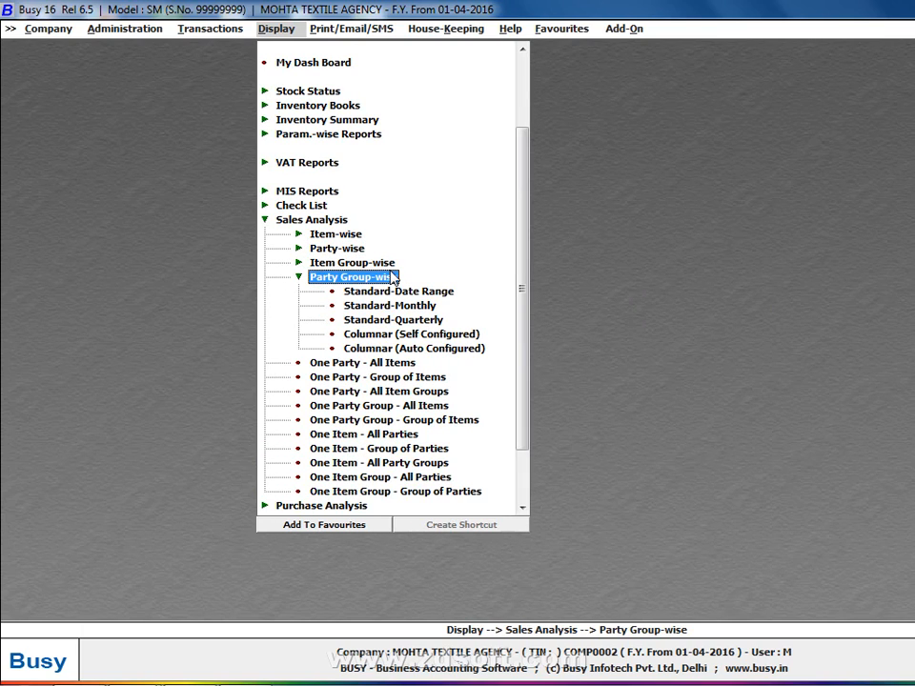
double_click(394, 277)
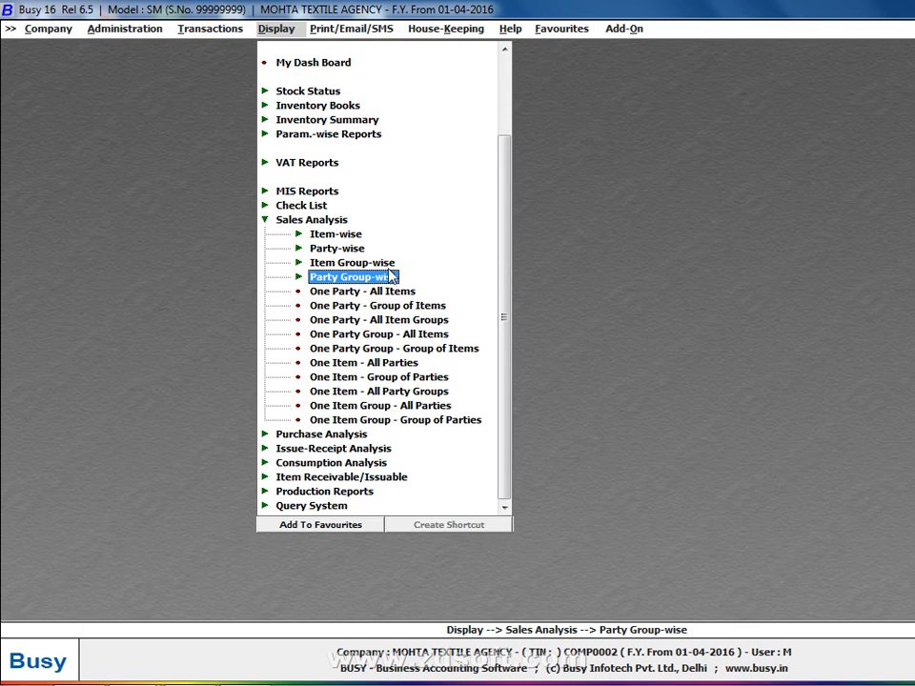
double_click(388, 265)
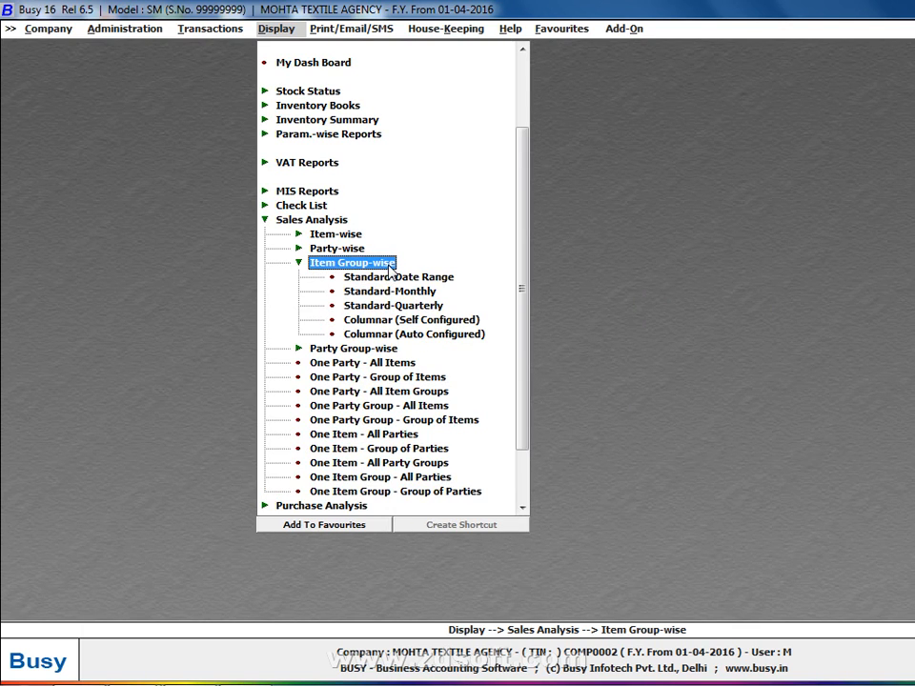
left_click(389, 281)
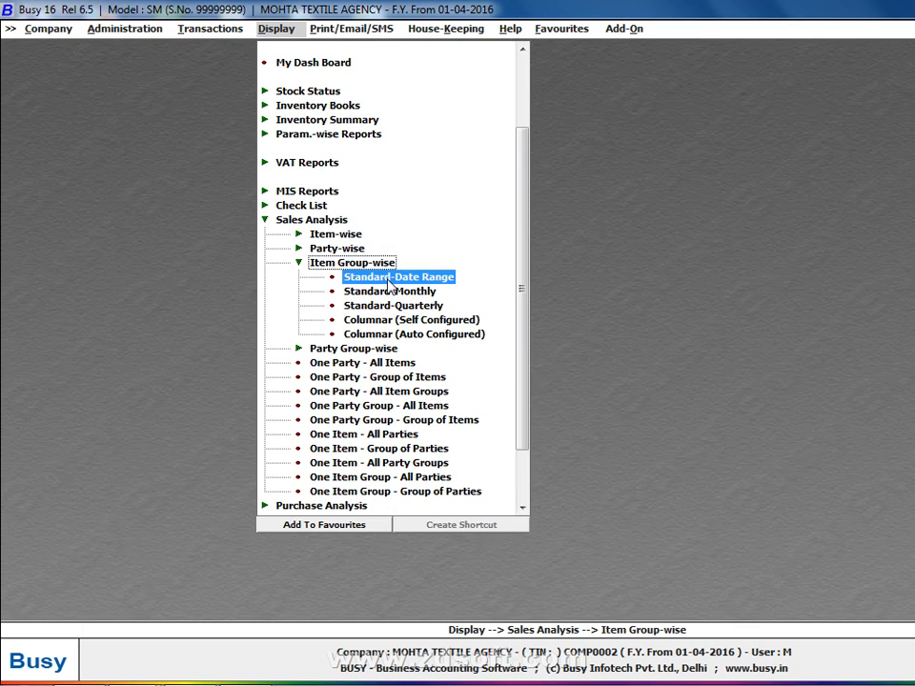
double_click(389, 282)
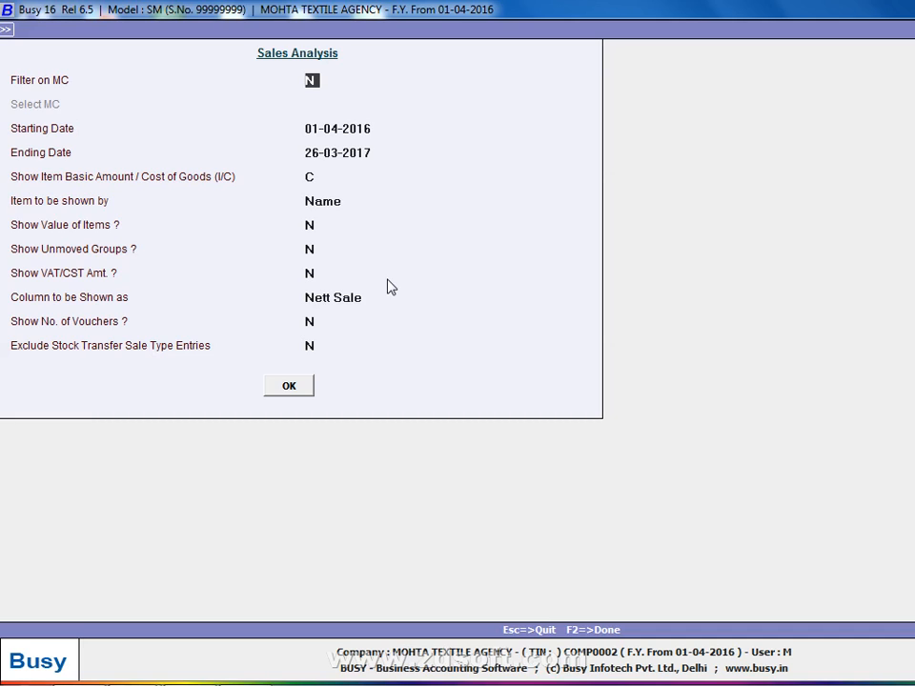
key("Return")
key("Up")
type("y")
key("Return")
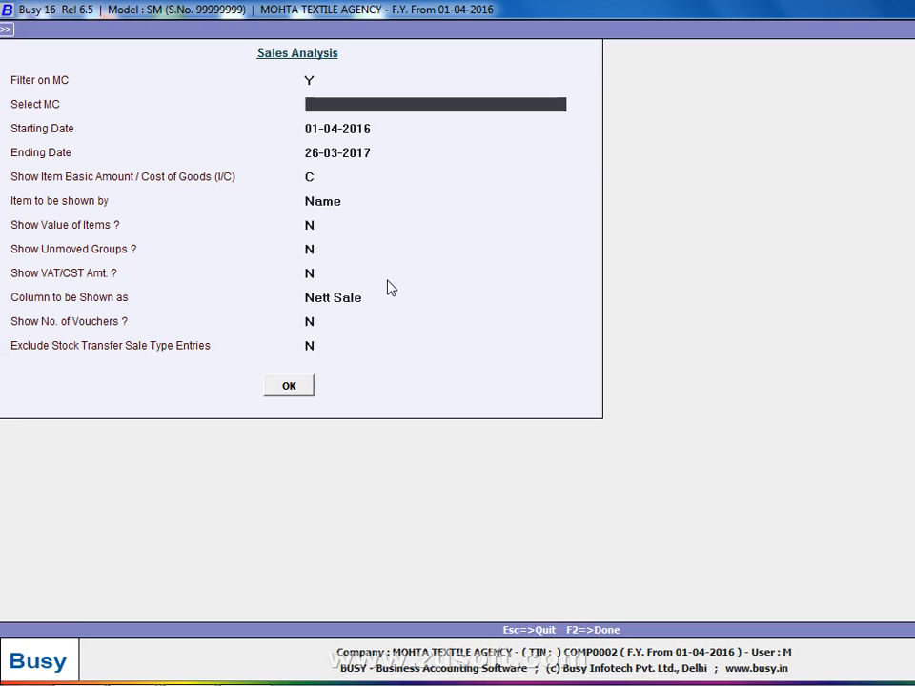
key("Escape")
type("n")
- Run the item group-wise Sales Analysis from 01-04-2016 to 26-03-2017 without a material centre filter, review the groups, and close it
key("Return")
key("Return")
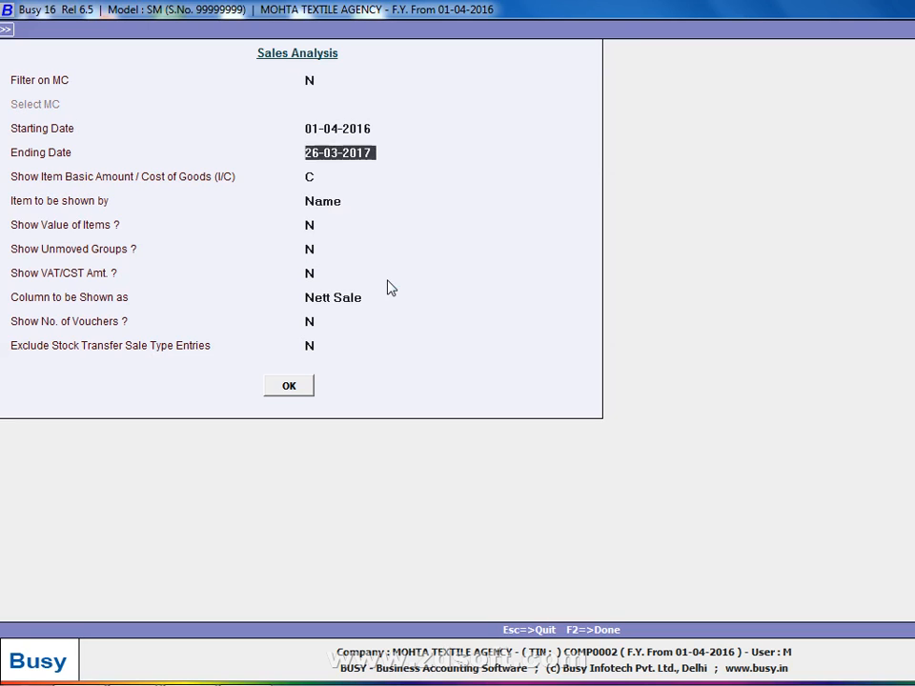
key("Return")
key("F2")
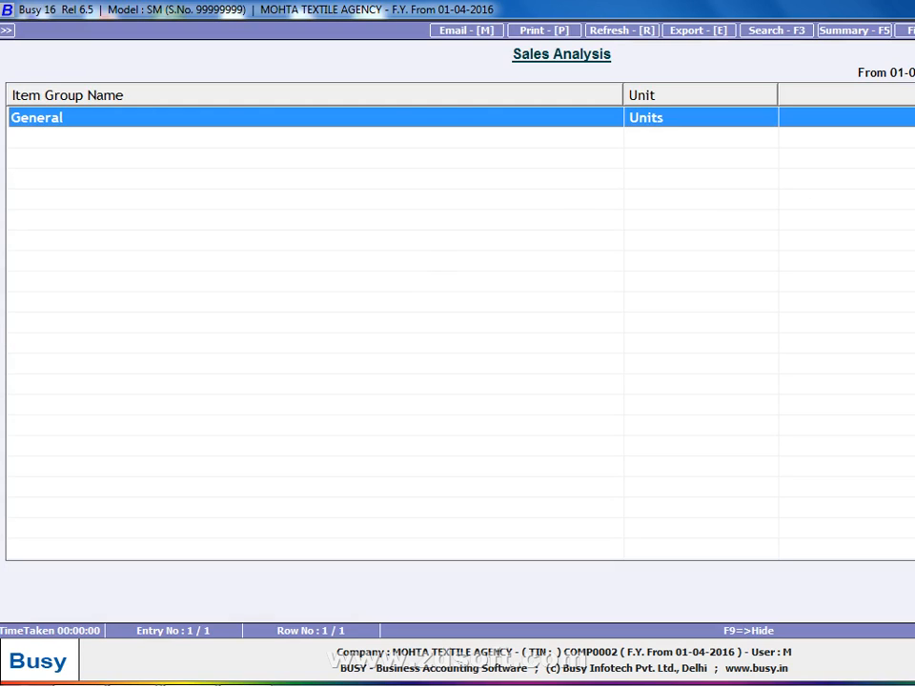
key("Escape")
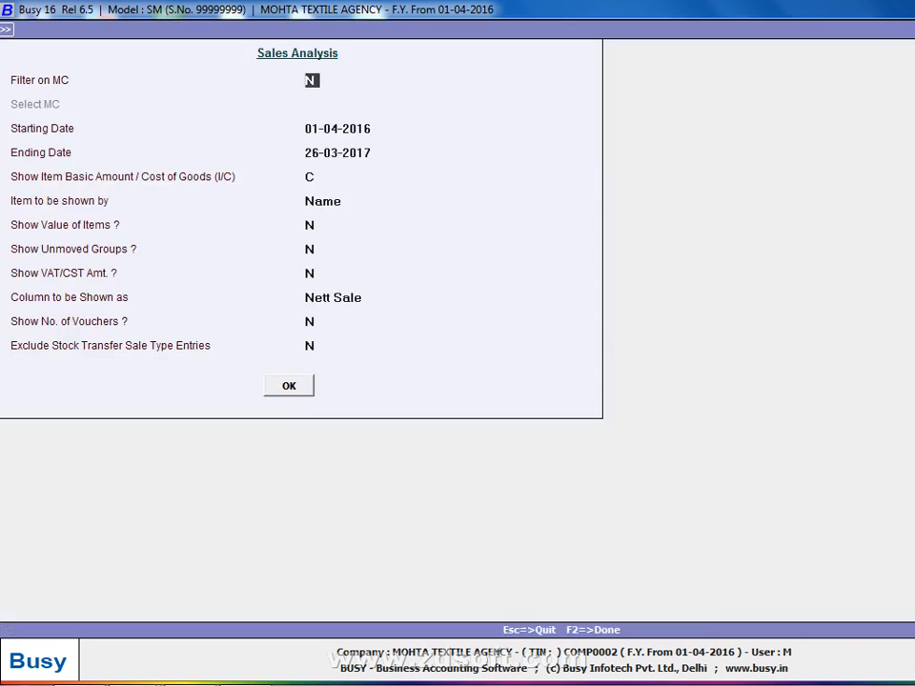
key("Escape")
key("Escape")
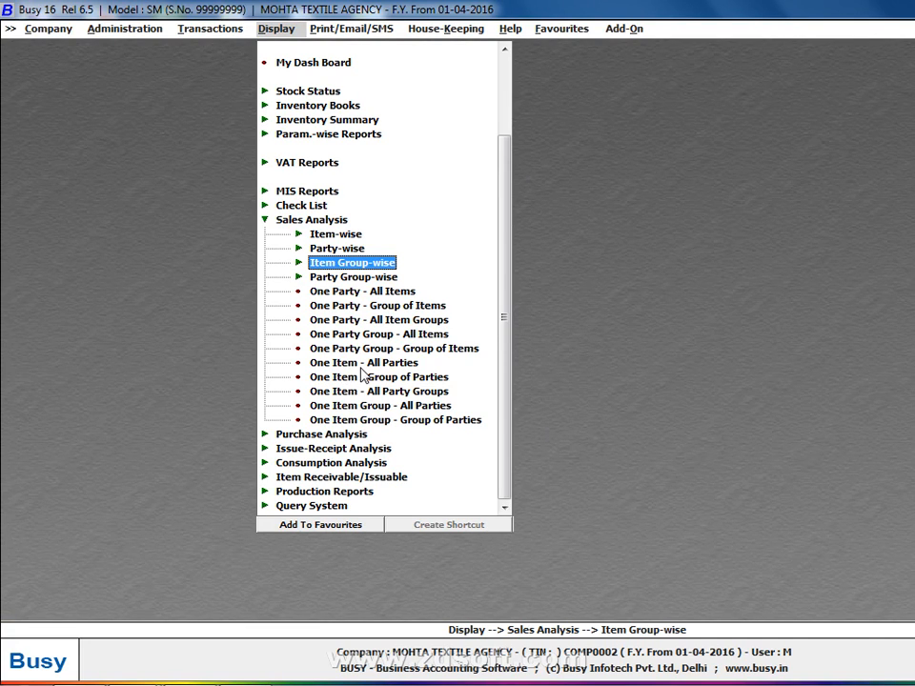
- Open the One Party Group - Group of Items report in Purchase Analysis
left_click(281, 435)
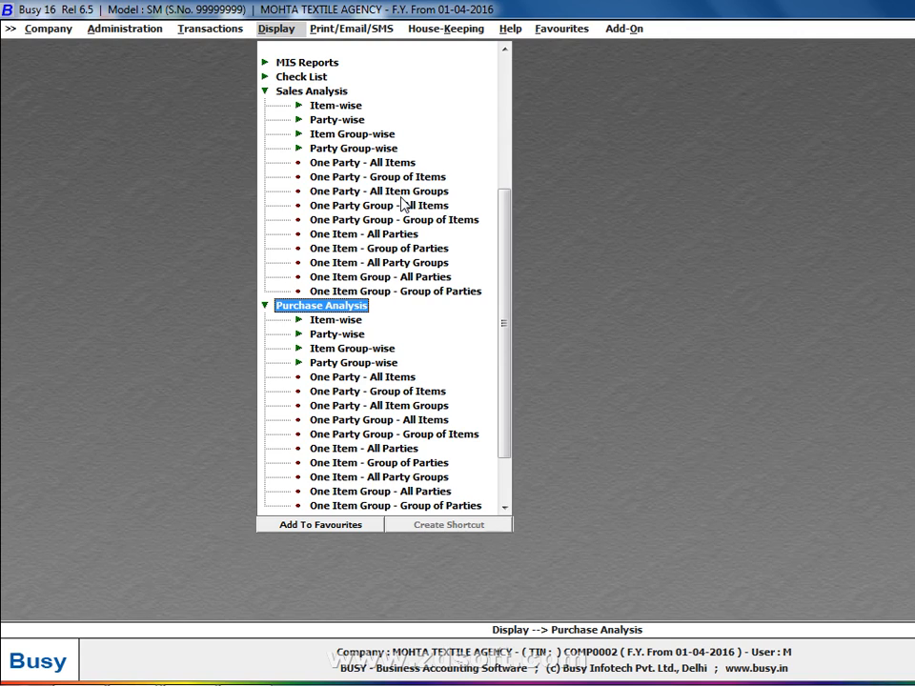
scroll(402, 203, "down", 2)
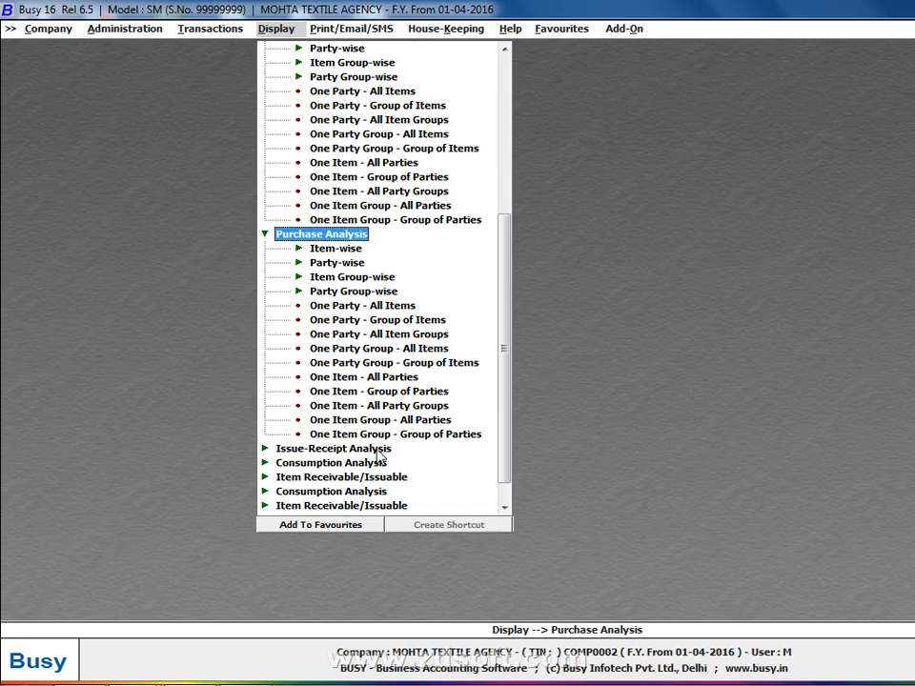
left_click(369, 367)
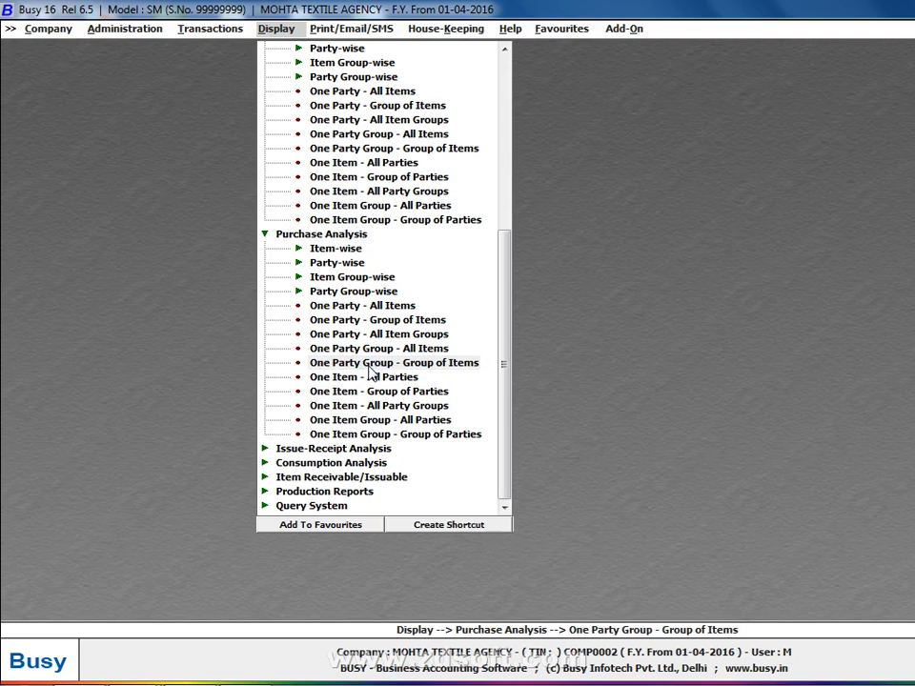
double_click(369, 371)
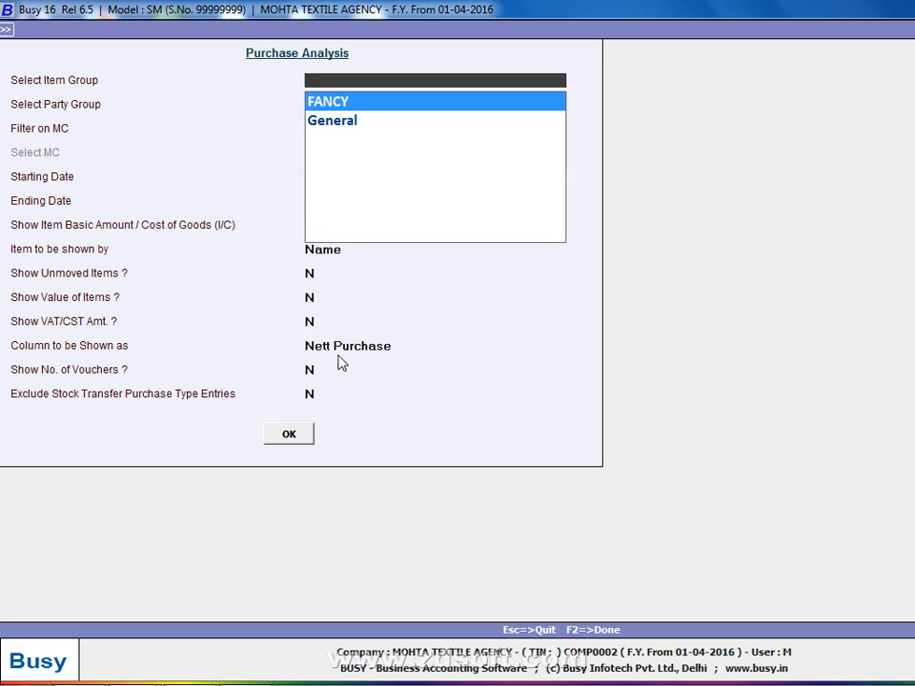
- Run the Purchase Analysis for item group General and party group Sundry Creditors from 01-04-2016 to 26-03-2017, and return to its options
key("Down")
key("Return")
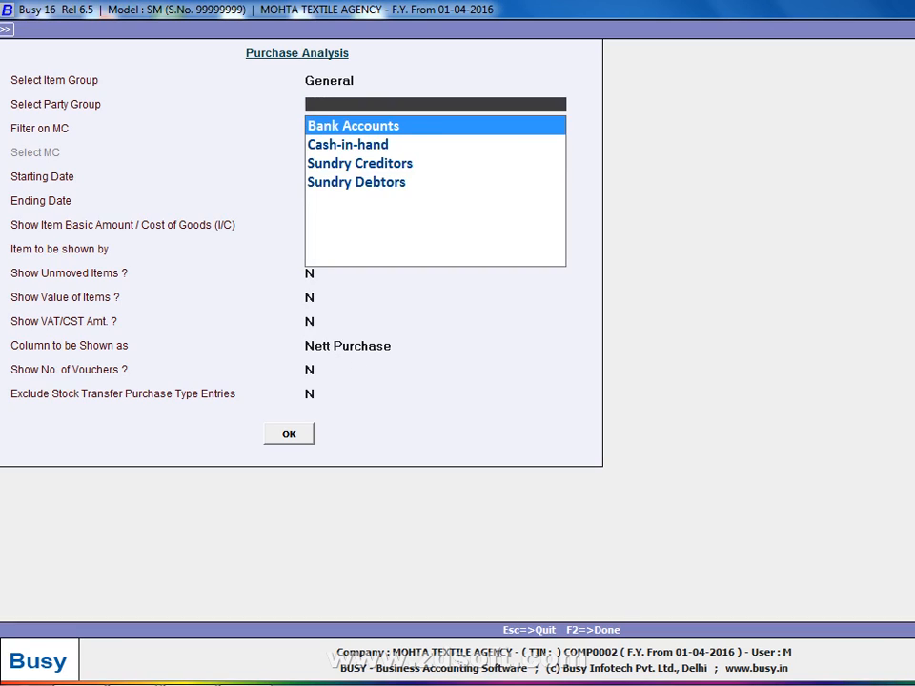
type("SUN")
key("Down")
key("Return")
key("Return")
key("Return")
key("Return")
key("Return")
key("Return")
key("F2")
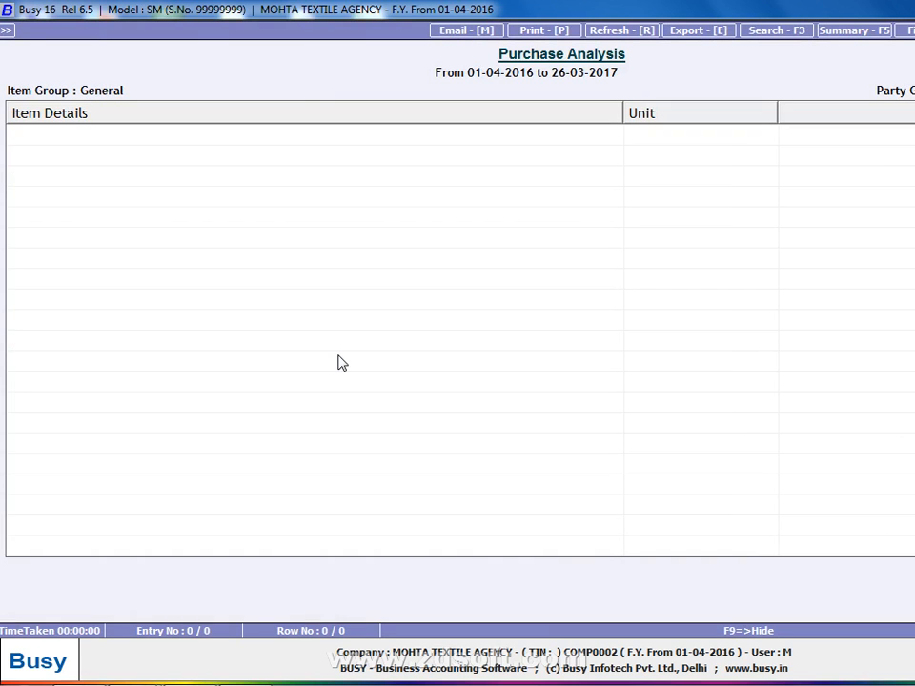
key("Escape")
- Change the Purchase Analysis item group to FANCY, keeping Sundry Creditors as the party group
key("Return")
key("Up")
key("Up")
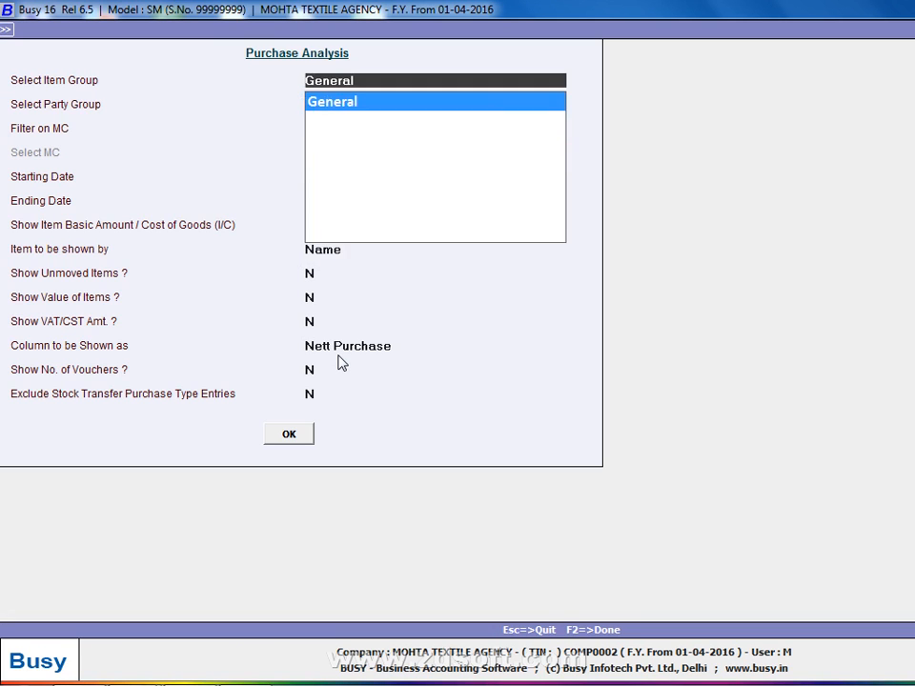
type("F")
key("Return")
key("Return")
key("Return")
key("Return")
key("Up")
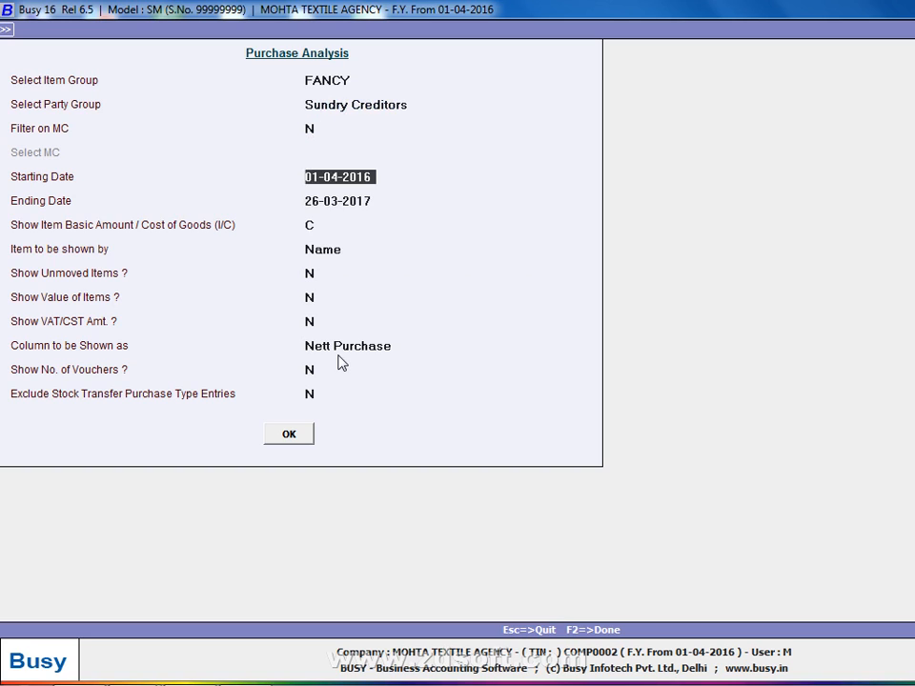
- Filter the Purchase Analysis on the Main Store material centre
key("Up")
key("y")
key("Return")
key("Down")
key("Down")
key("Down")
key("Return")
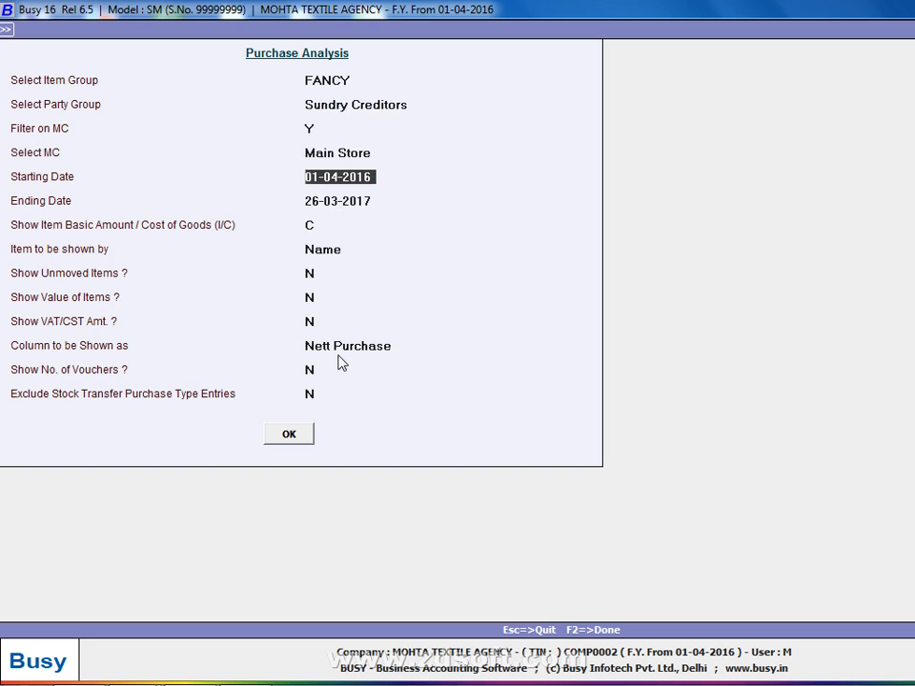
- Run the FANCY Purchase Analysis from 01-04-2016 to 26-03-2017 with the remaining options at their defaults, and close it
key("Return")
key("Return")
key("Return")
key("Return")
key("Return")
key("Return")
key("Return")
key("Return")
key("Return")
key("Return")
key("Return")
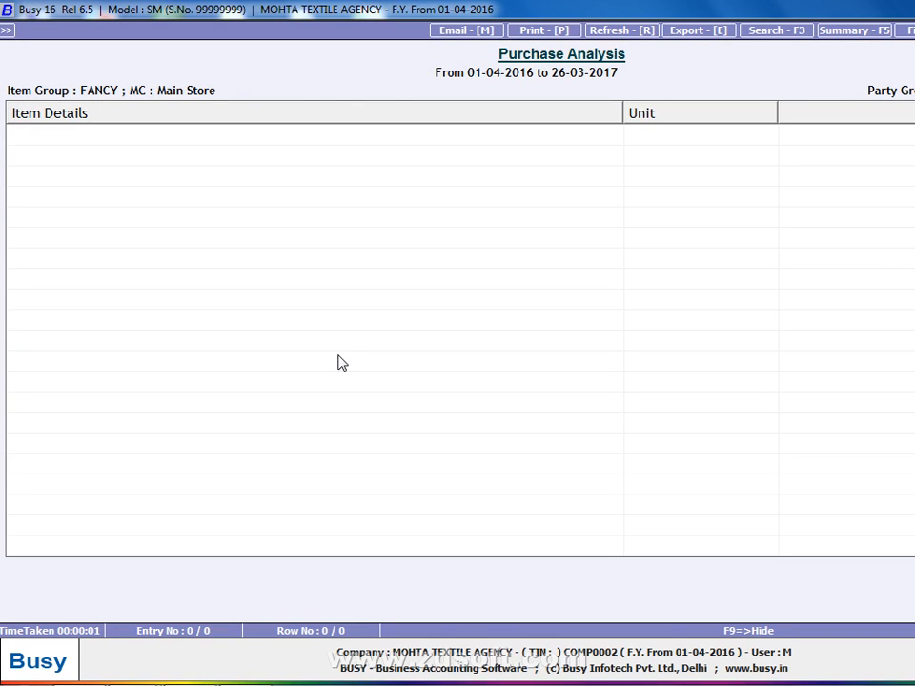
key("Escape")
key("Escape")
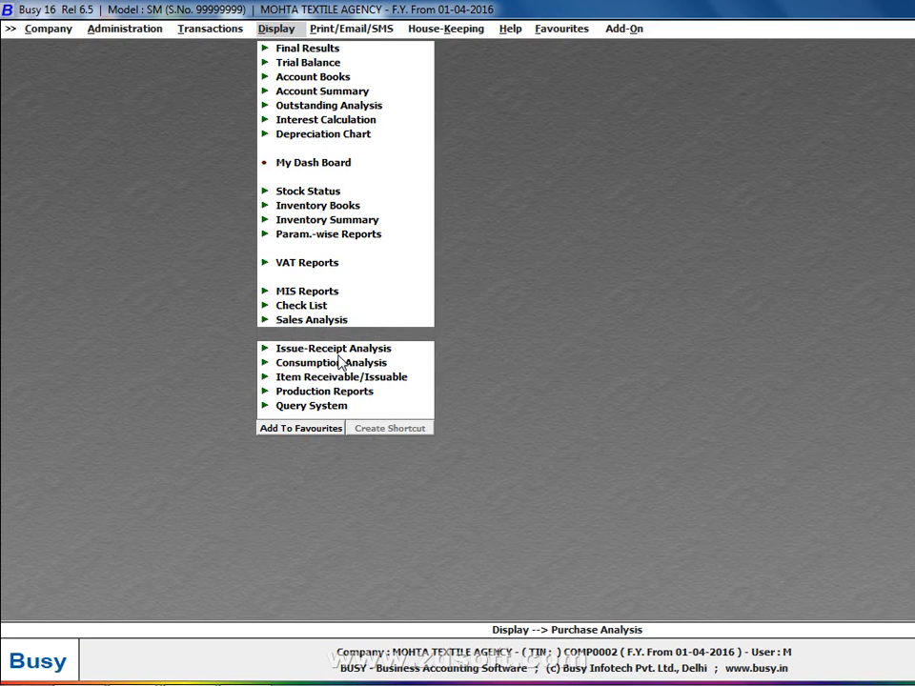
- Close the MOHTA TEXTILE AGENCY company and exit BUSY
key("Escape")
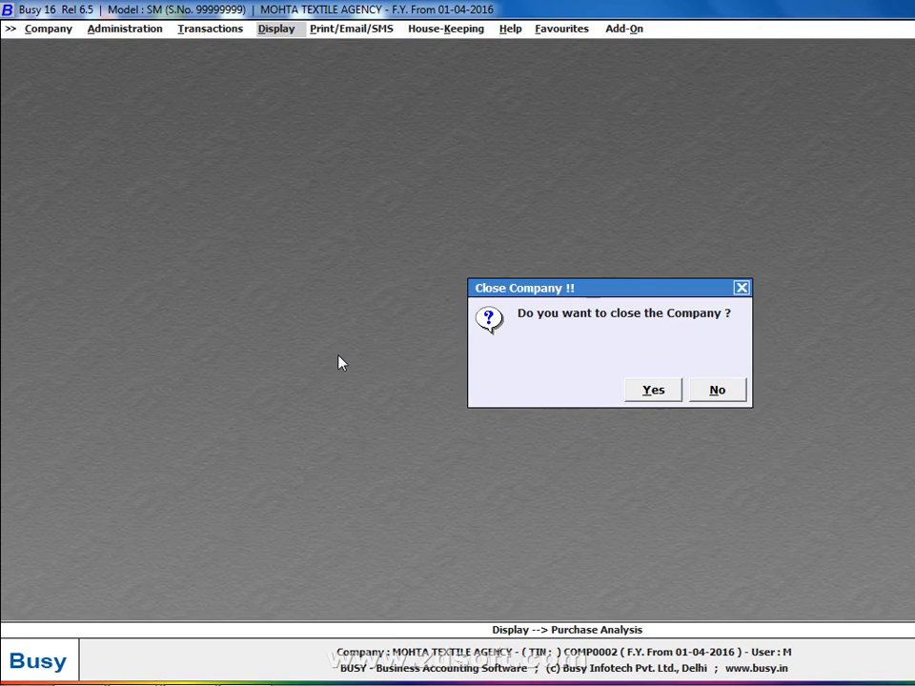
key("y")
key("Right")
key("Return")
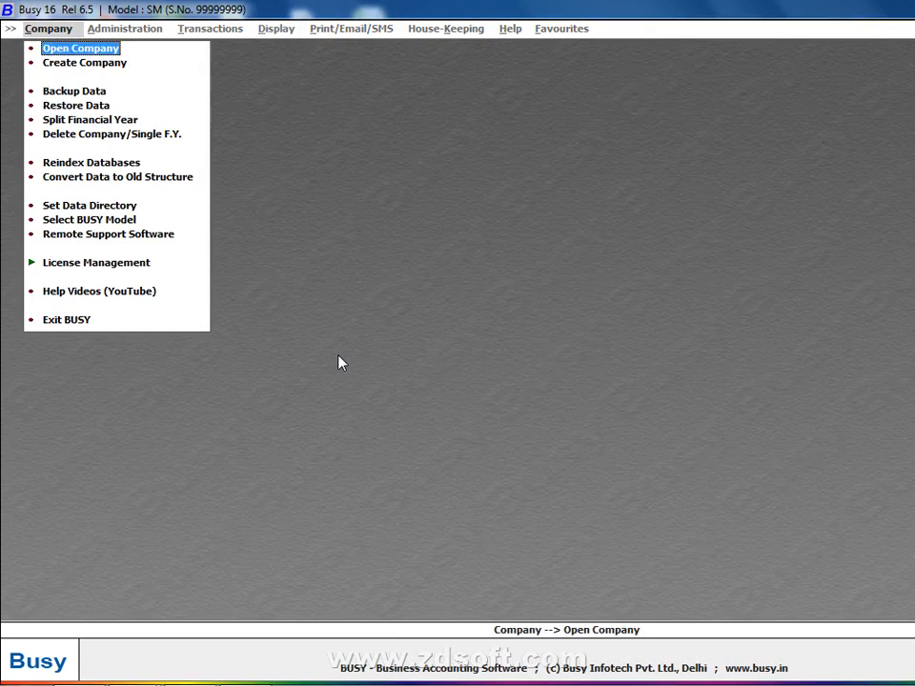
key("Up")
key("Return")
right_click(647, 154)
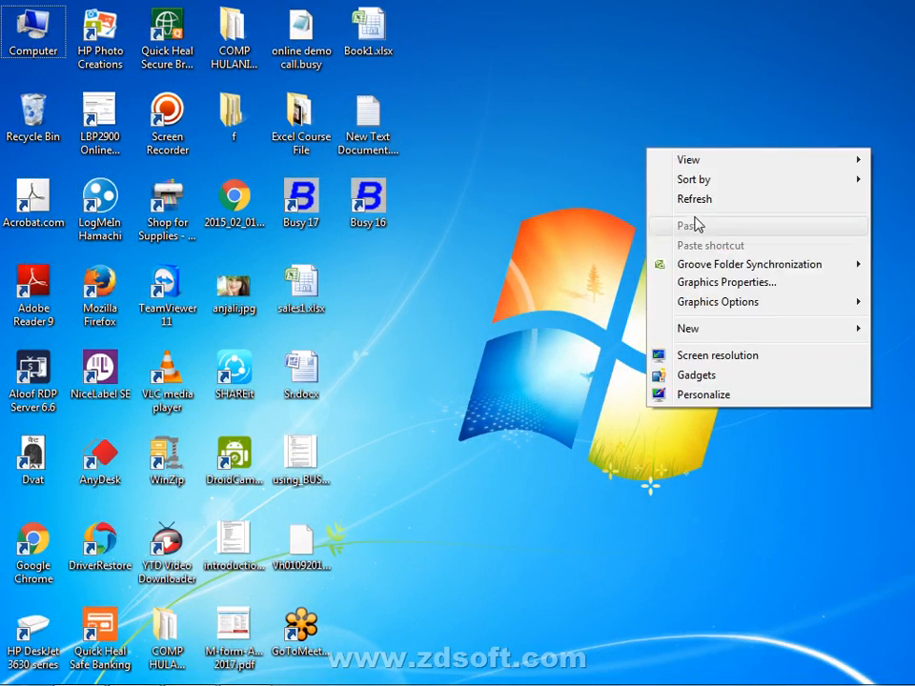
left_click(705, 200)
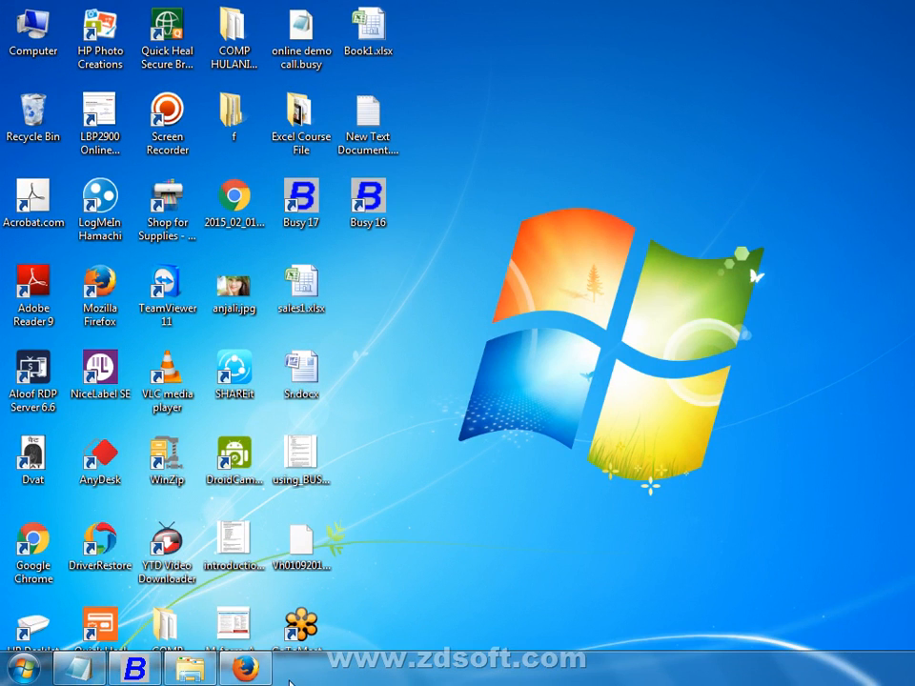
mouse_move(273, 671)
mouse_move(905, 626)
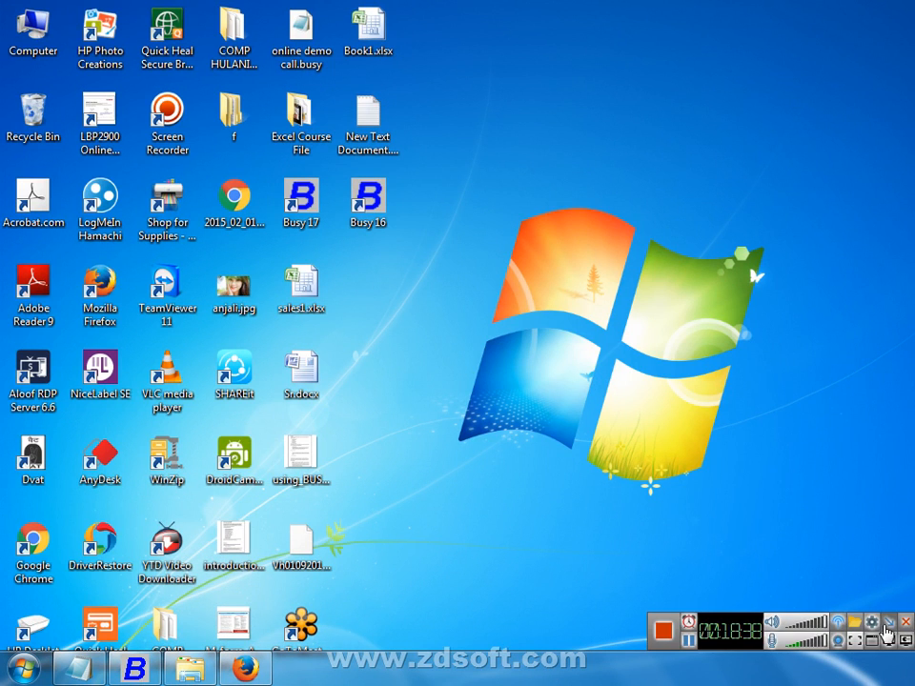